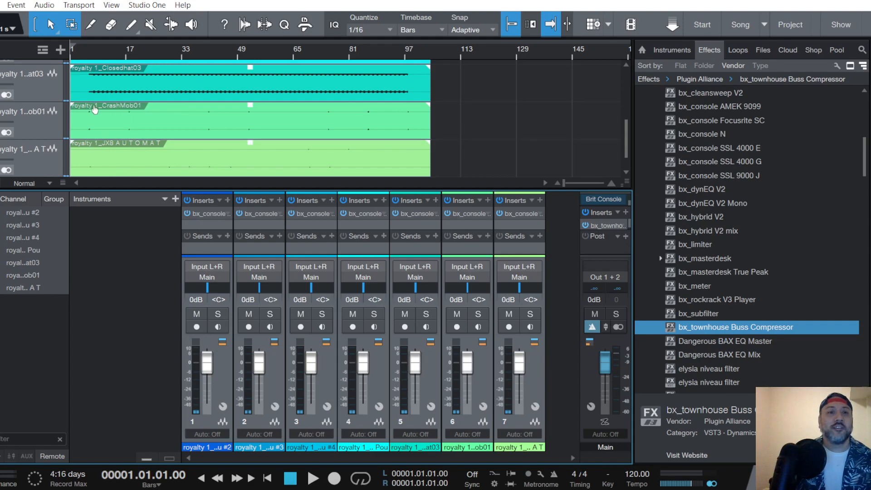
Set the loop range from bar 1 to bar 106 and place the playback cursor at bar 6
left_click_drag(73, 48, 434, 54)
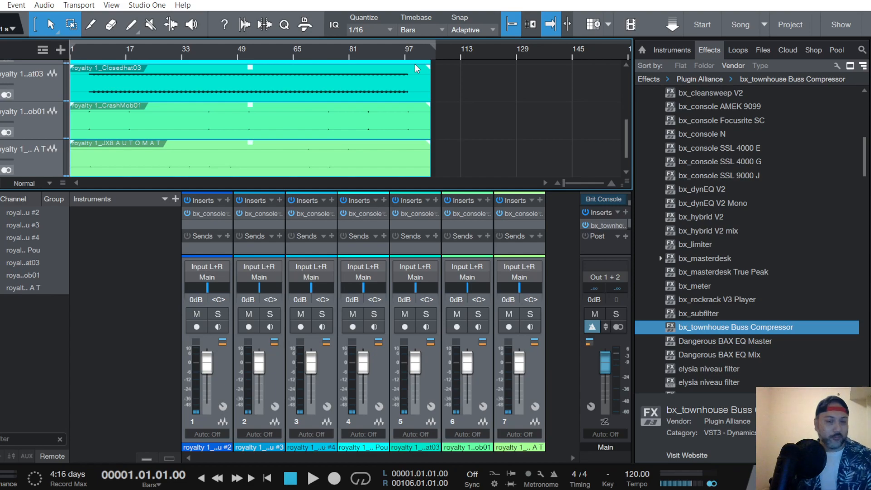
scroll(45, 110, "up", 3)
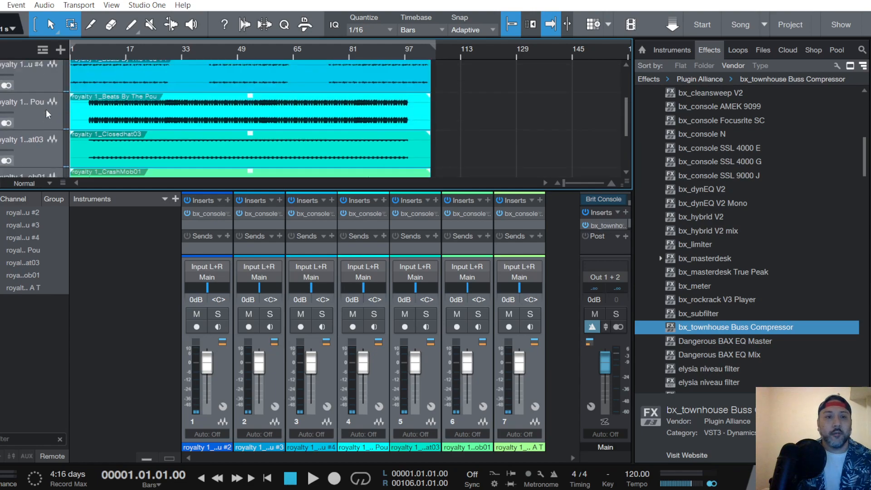
left_click(88, 53)
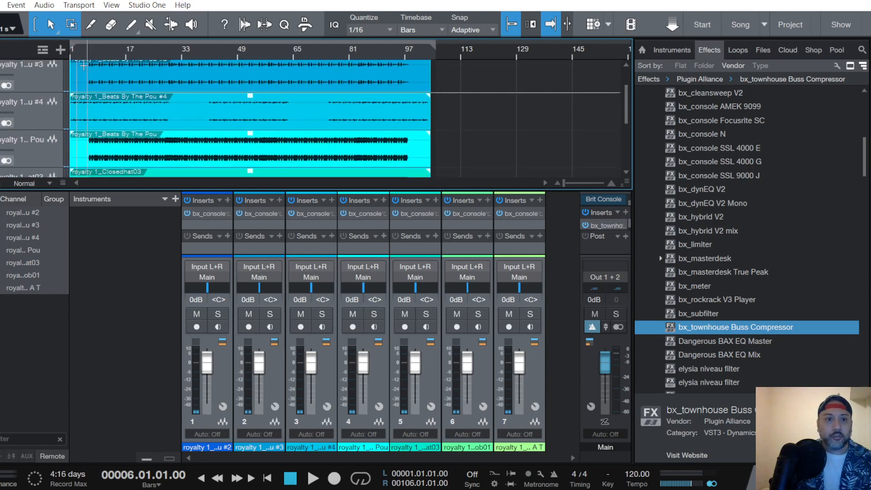
scroll(43, 105, "down", 1)
Select the Beats By The Pou track and solo it on its mixer channel
left_click(47, 135)
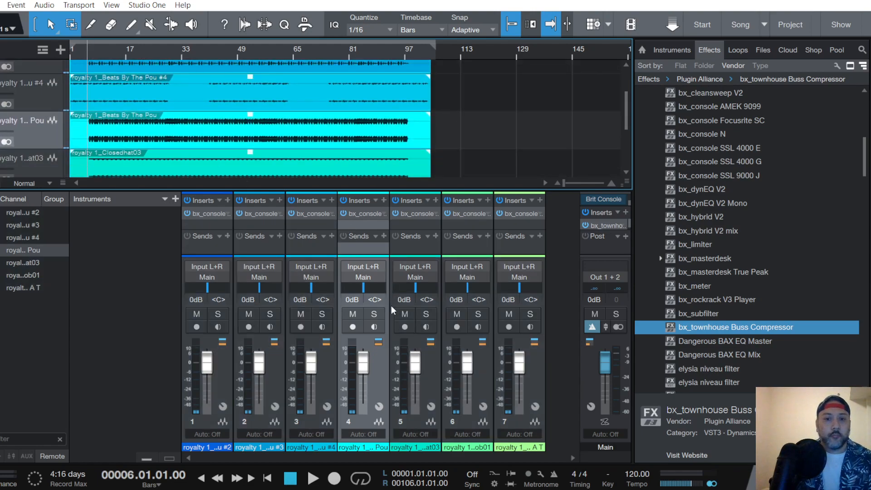
left_click(364, 315)
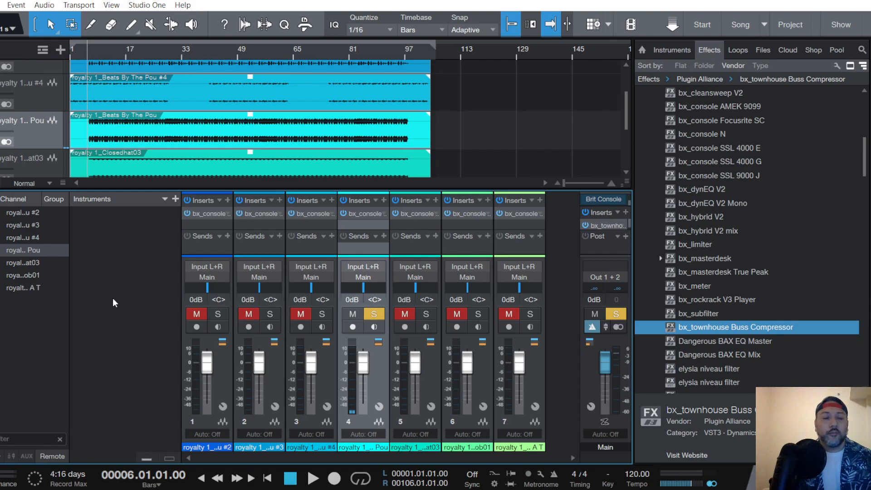
Examine the bx_console SSL 9000 J interface on the soloed track's insert, and close it again
left_click(370, 214)
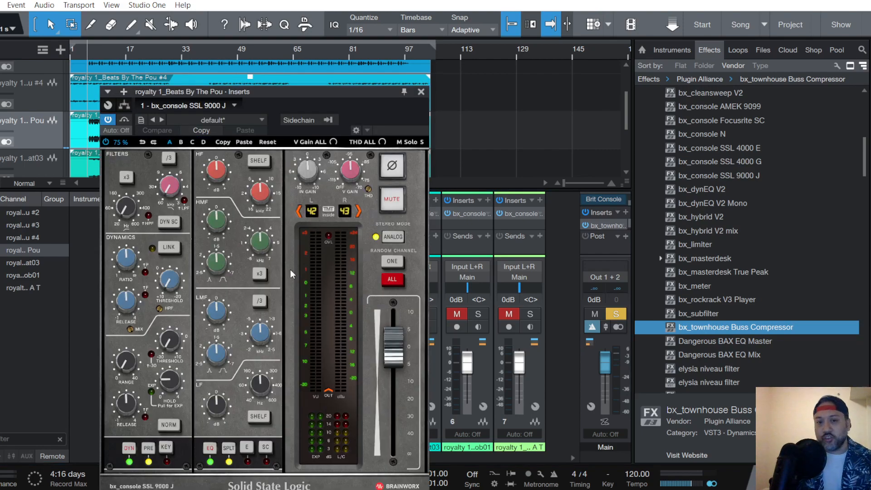
left_click_drag(306, 93, 320, 56)
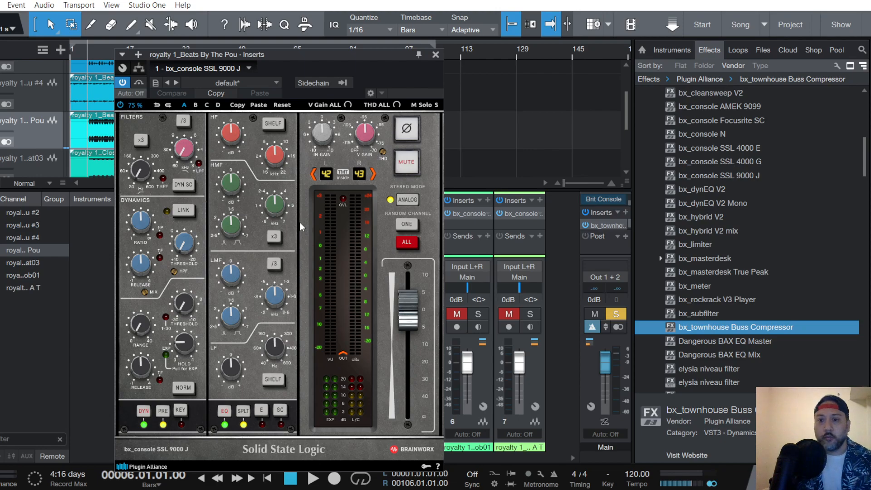
left_click(436, 54)
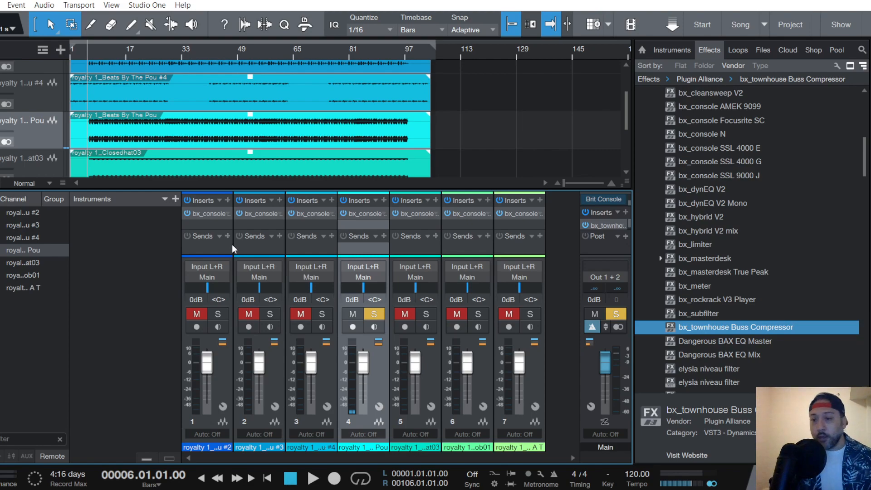
left_click(367, 213)
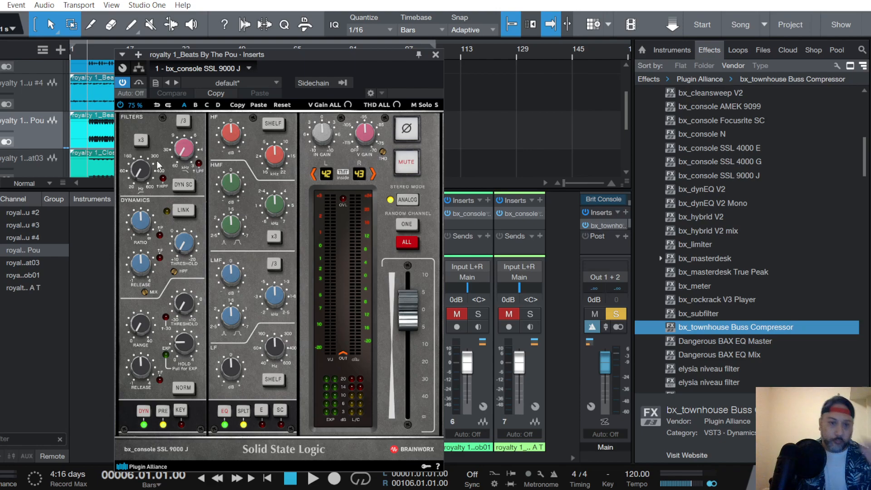
left_click(435, 54)
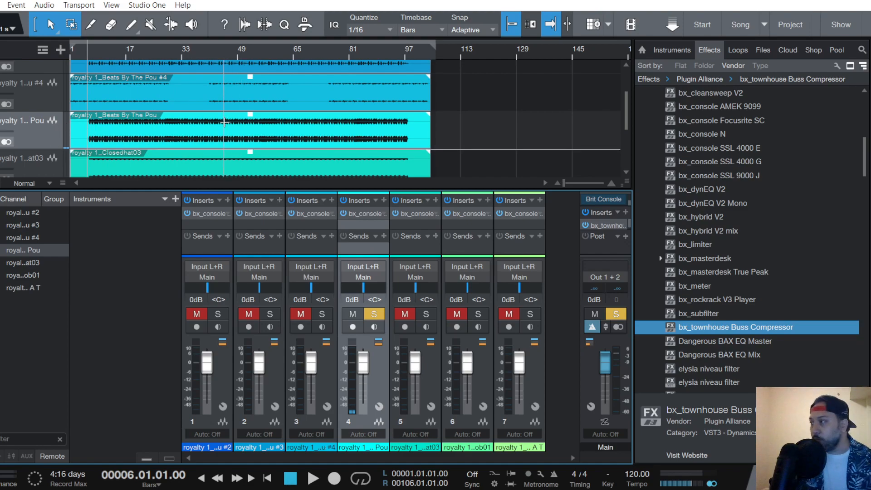
Open the soloed track's bx_console SSL 9000 J, start playback, and adjust the compressor ratio to about 4:1
left_click(363, 211)
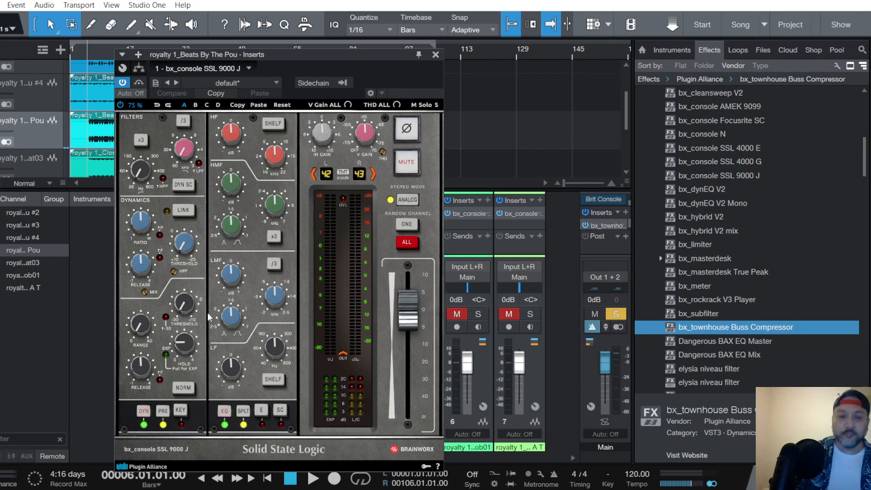
key("space")
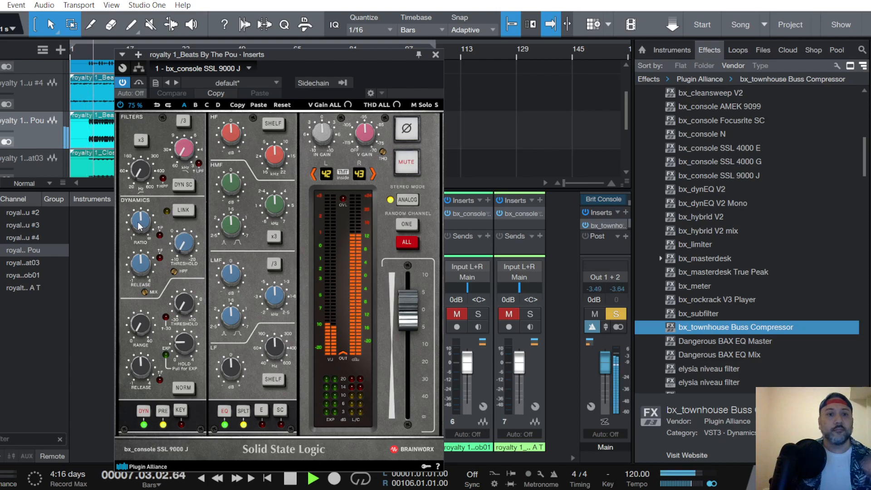
scroll(139, 225, "up", 3)
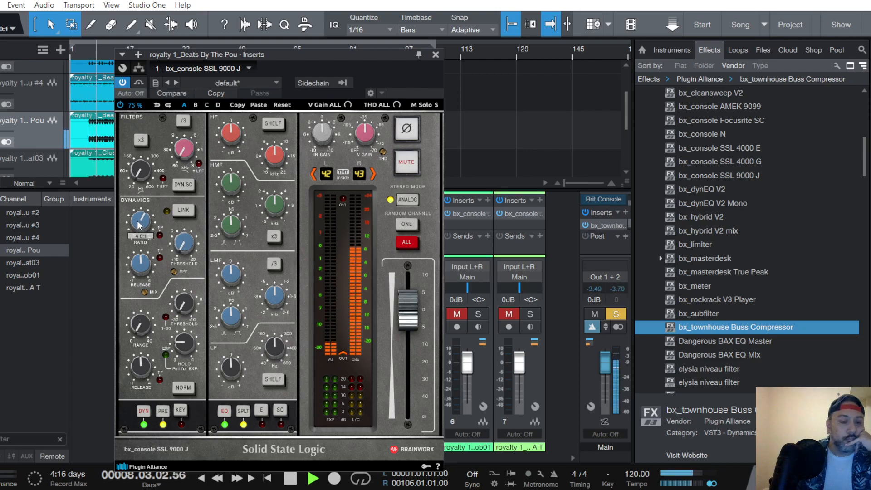
scroll(139, 225, "up", 1)
scroll(141, 269, "down", 5)
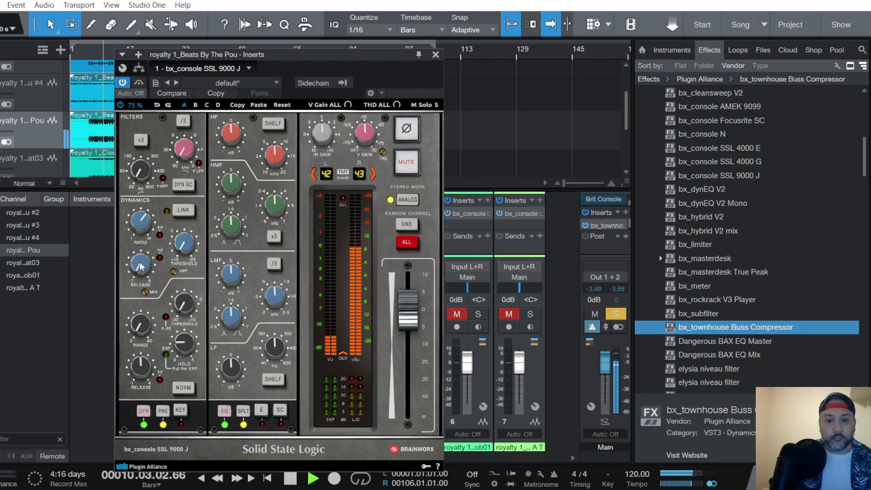
Compare the dynamics section with Link on and off, stopping playback during the comparison
left_click(184, 210)
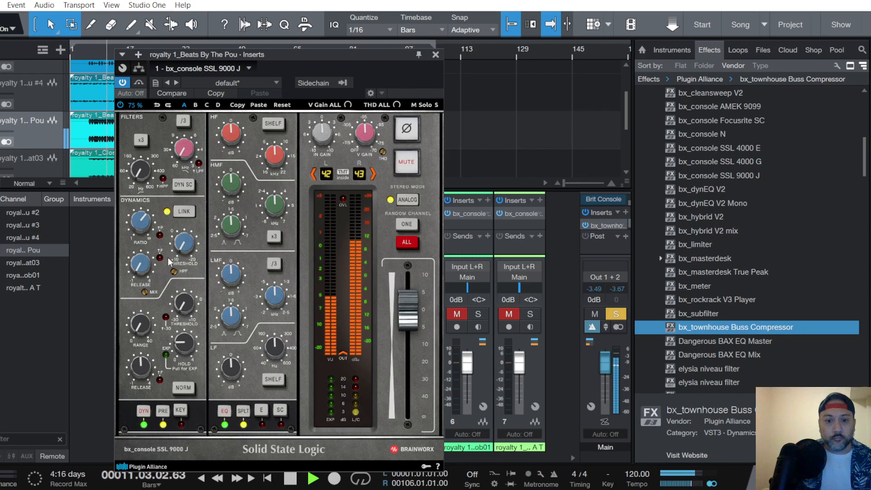
left_click(184, 212)
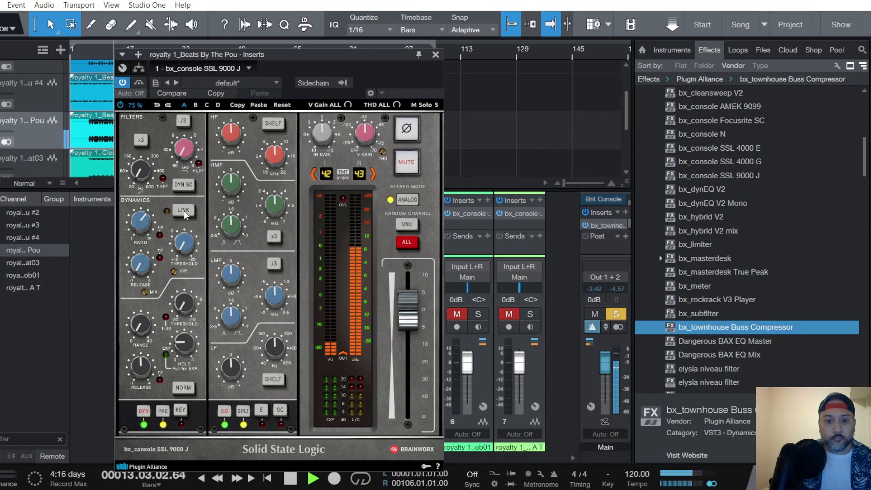
key("space")
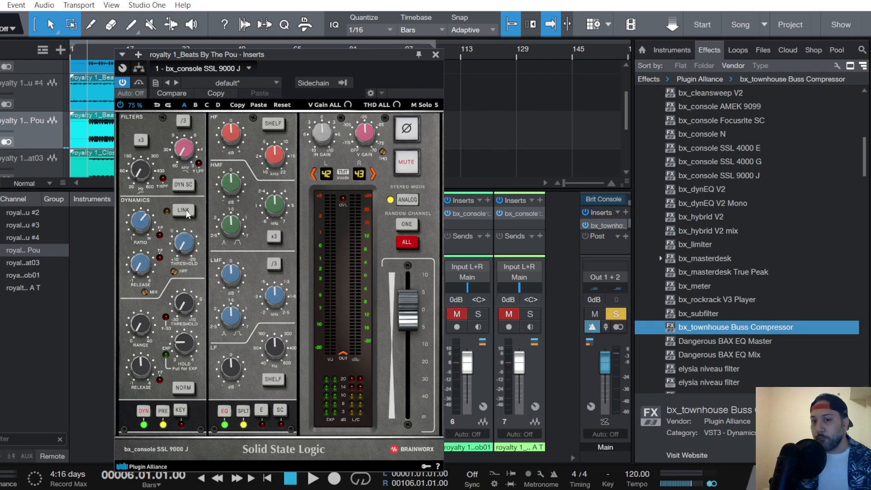
left_click(184, 211)
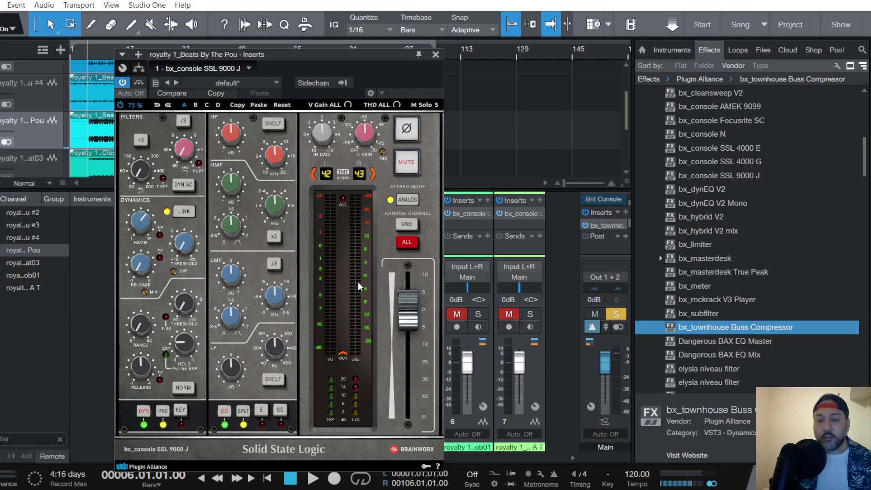
left_click(183, 214)
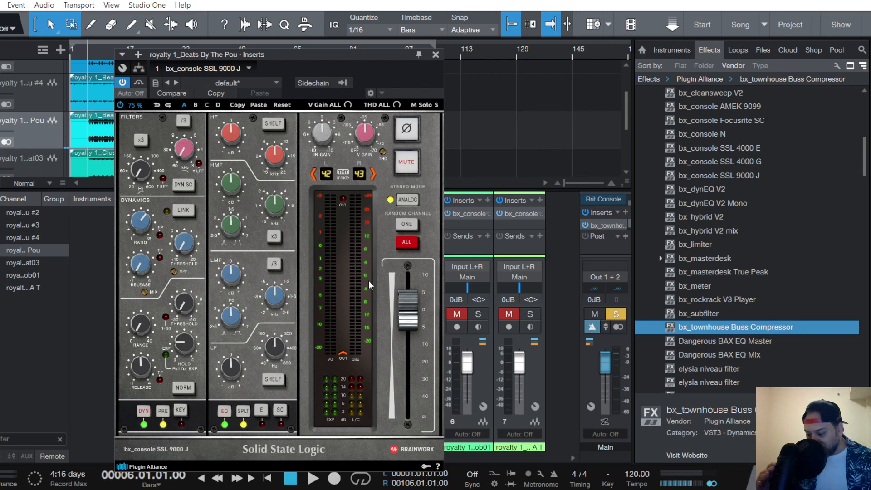
With playback running, configure the dynamics section by enabling Link, adjusting the compressor threshold and gate range, and switching PRE off
key("space")
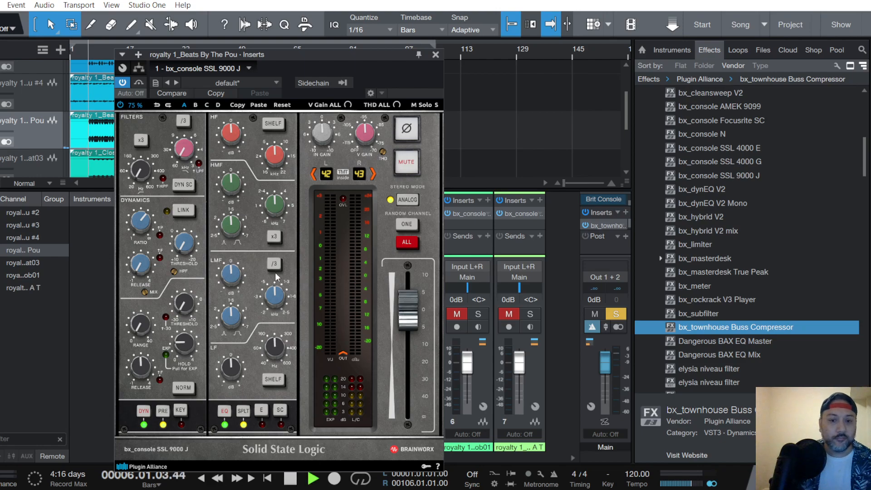
left_click(184, 213)
mouse_move(181, 248)
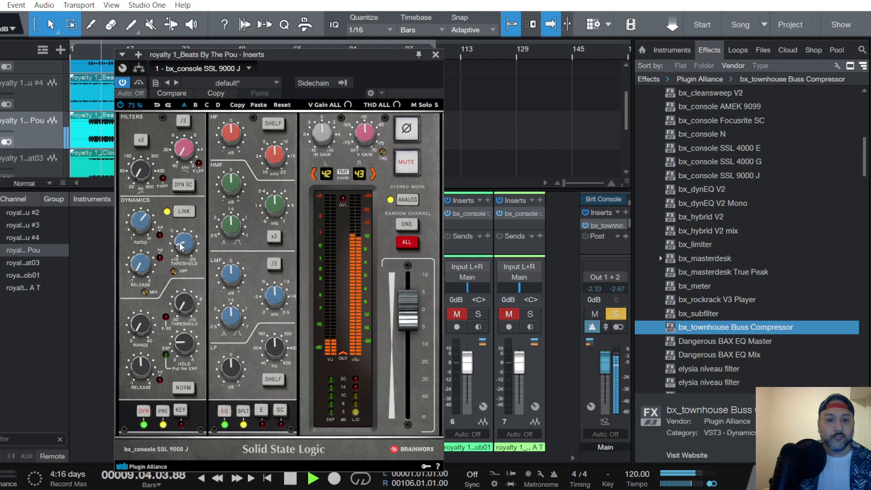
mouse_move(140, 327)
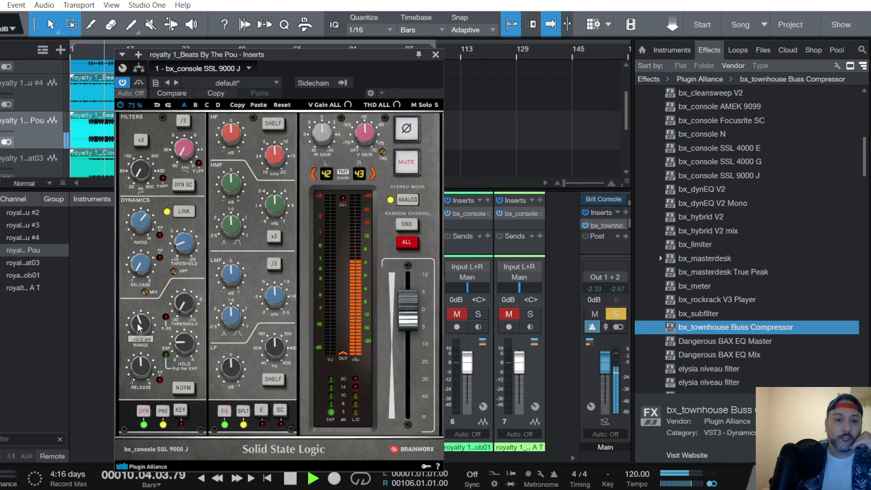
left_click(164, 410)
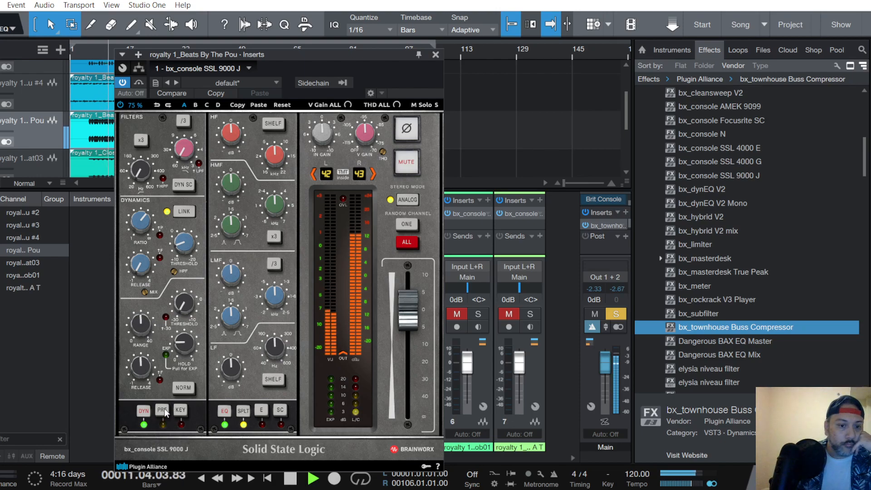
Boost the LF band, tune its frequency to about 93 Hz, and reduce its gain to about +7 dB
scroll(230, 372, "up", 5)
scroll(231, 375, "up", 2)
scroll(275, 353, "down", 3)
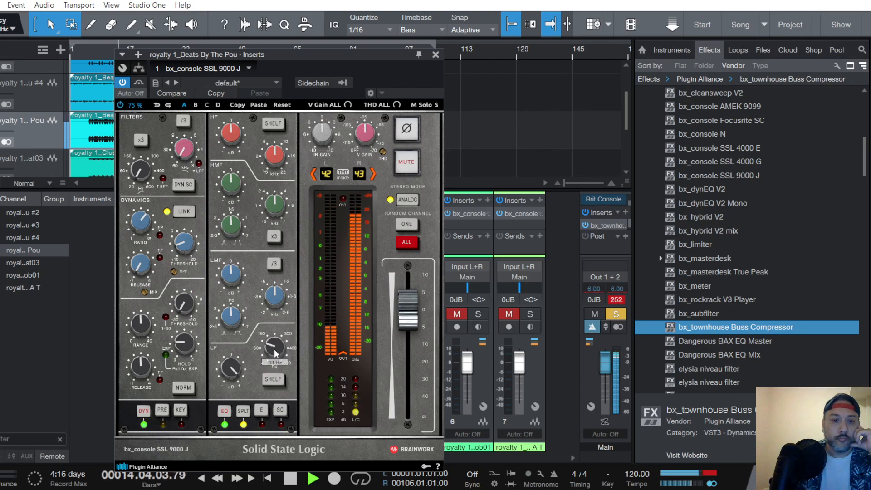
scroll(231, 372, "down", 3)
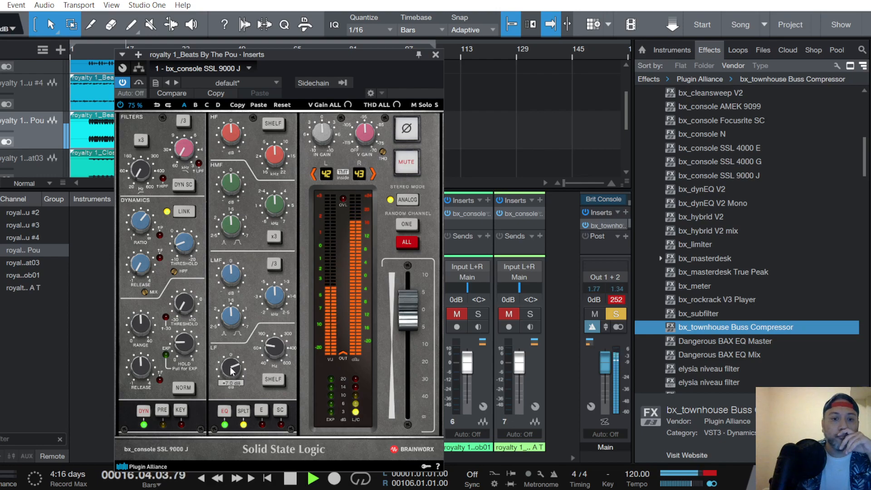
Boost the LMF band to sweep its frequency downward, and bring its gain back to about +0.5 dB
scroll(233, 273, "up", 8)
scroll(274, 303, "down", 3)
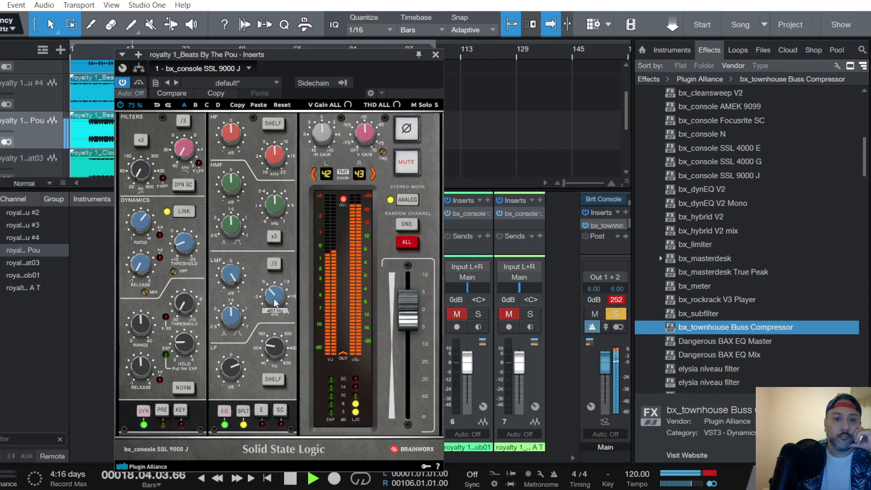
scroll(230, 282, "down", 4)
scroll(230, 283, "down", 4)
Lower the Main output fader to -7.1 dB
scroll(602, 363, "down", 5)
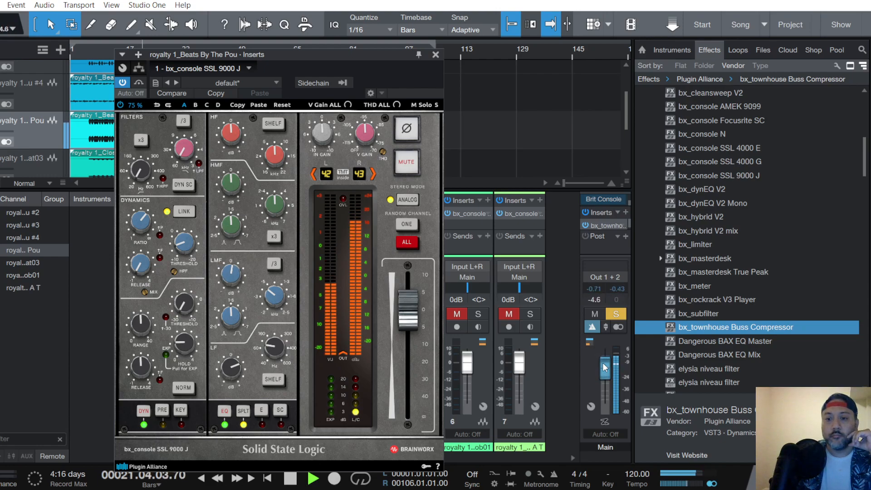
scroll(603, 363, "down", 3)
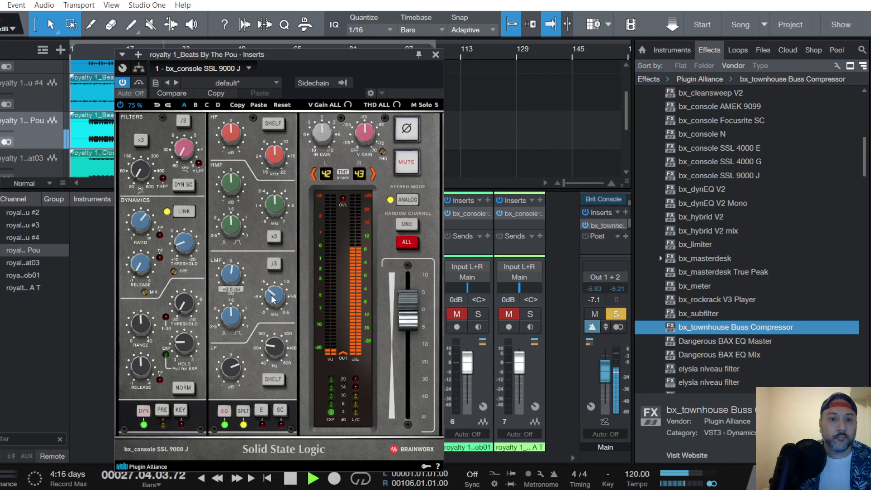
Boost the LMF band again, retune its frequency to about 433 Hz, and bring its gain back down to a slight boost
scroll(233, 274, "up", 10)
scroll(276, 293, "up", 1)
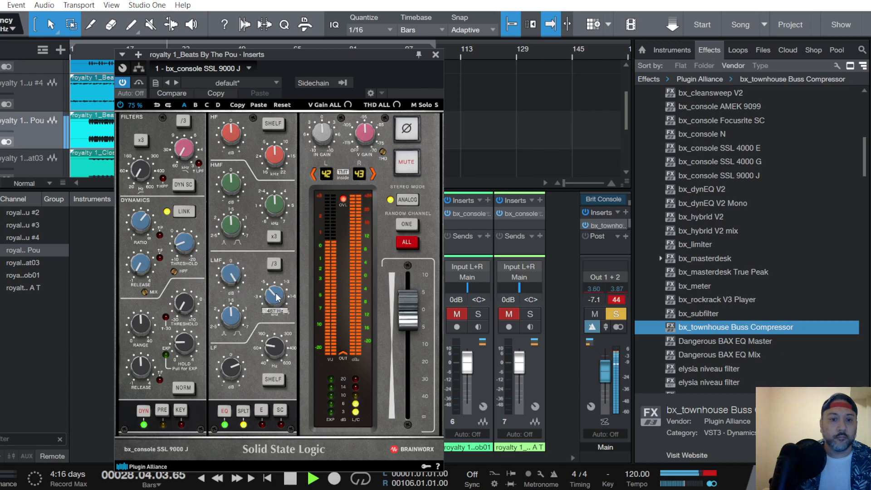
scroll(276, 297, "down", 1)
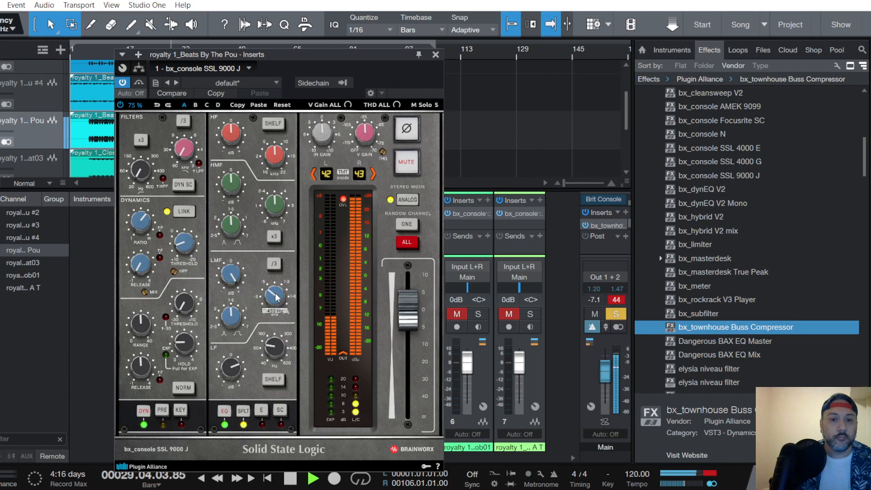
scroll(229, 280, "down", 8)
scroll(229, 280, "down", 1)
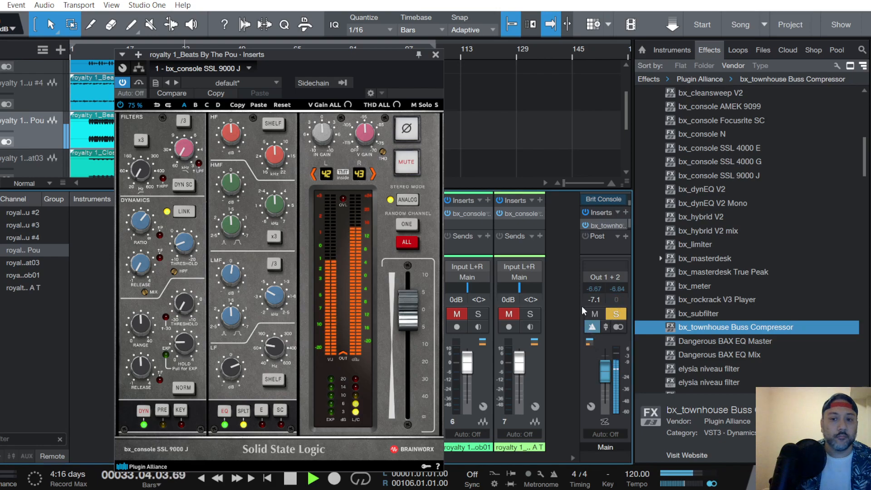
Boost the HMF band, tune its frequency lower, and reduce its gain to about +2 dB
scroll(230, 180, "up", 10)
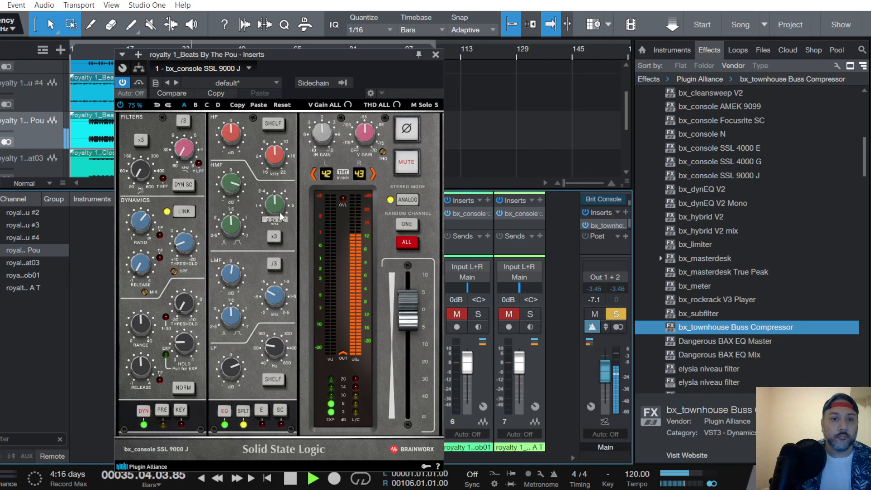
scroll(229, 188, "down", 5)
scroll(231, 188, "down", 1)
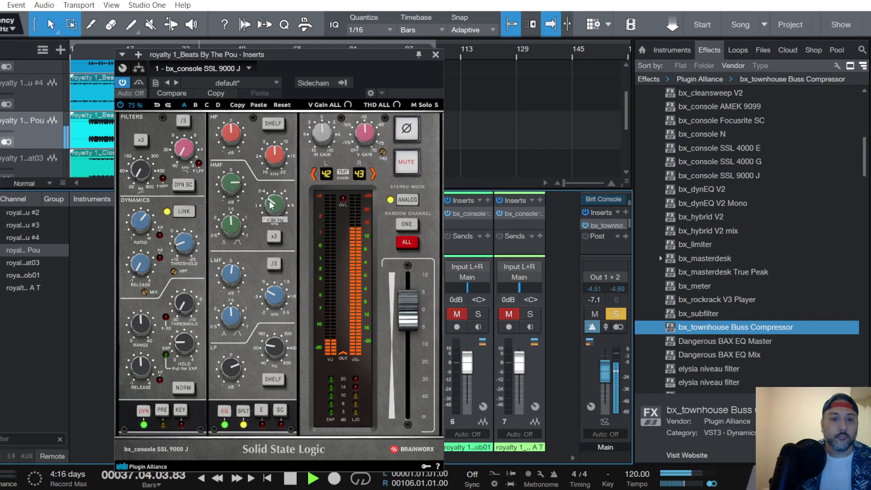
scroll(235, 186, "down", 6)
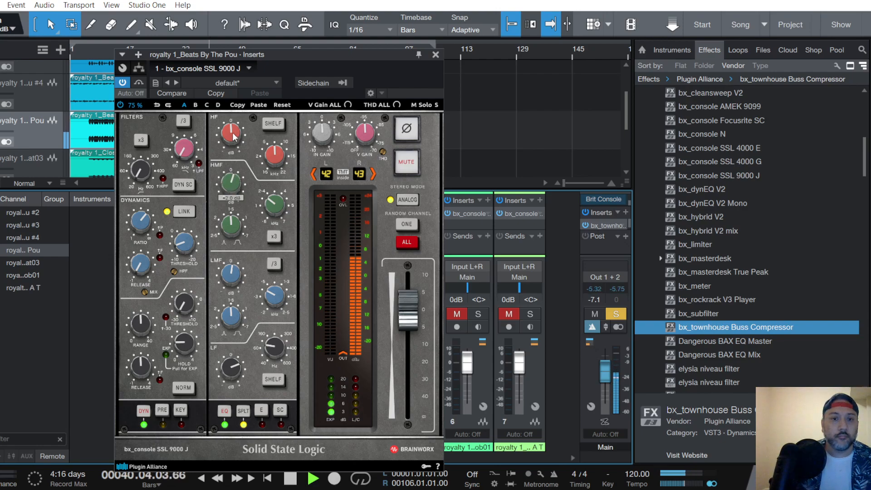
Boost the HF band, sweep its frequency down and back up, and set its gain to about +4.0 dB
scroll(232, 135, "up", 6)
scroll(231, 134, "up", 2)
scroll(273, 158, "down", 1)
scroll(273, 159, "down", 3)
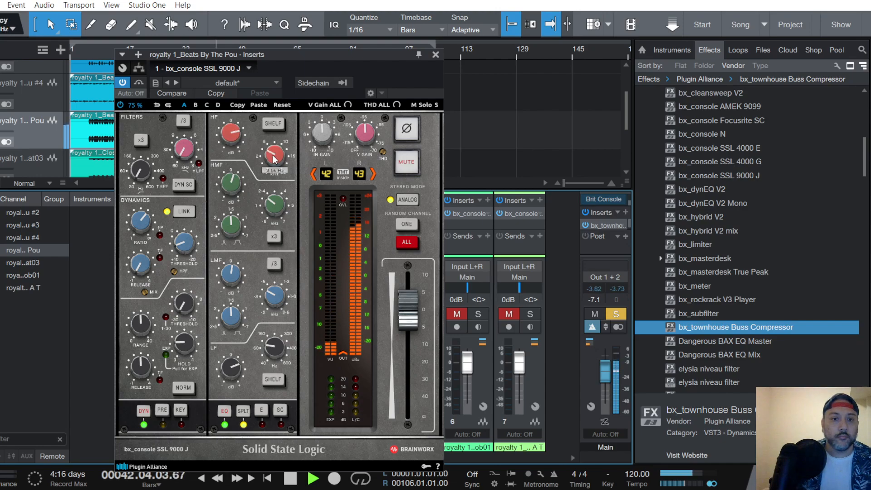
scroll(274, 158, "up", 1)
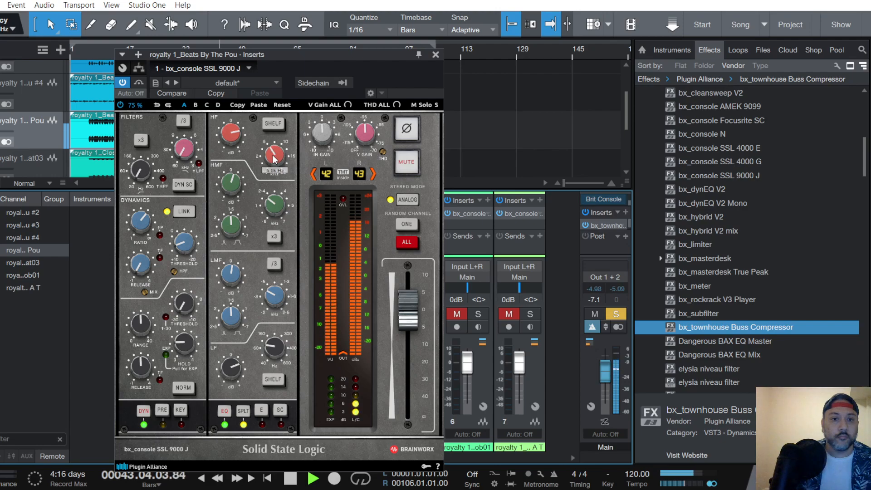
scroll(234, 139, "down", 4)
scroll(234, 139, "up", 2)
scroll(234, 139, "up", 5)
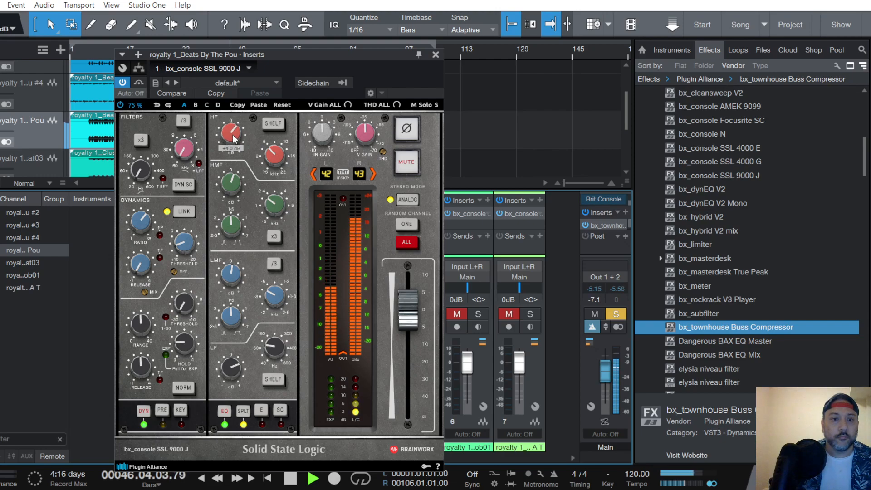
Try the HF band in bell mode while varying its gain, and return it to shelf mode
left_click(272, 123)
scroll(231, 142, "down", 3)
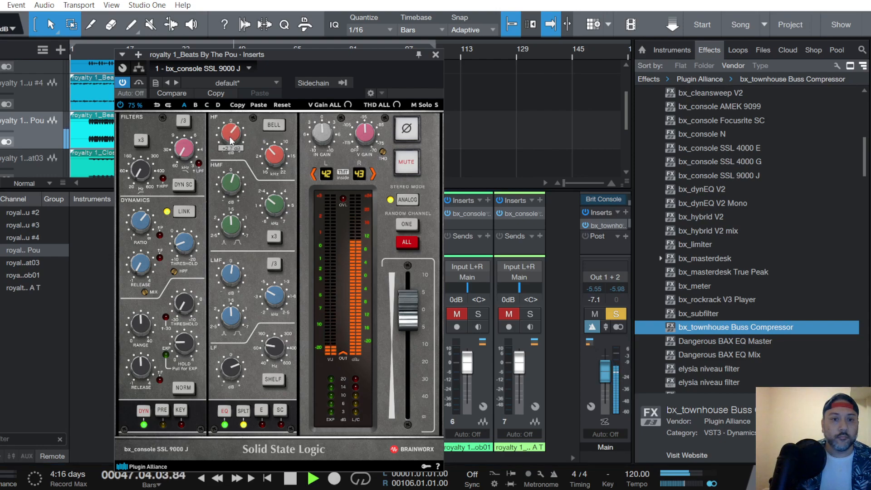
scroll(231, 142, "up", 3)
scroll(230, 141, "down", 3)
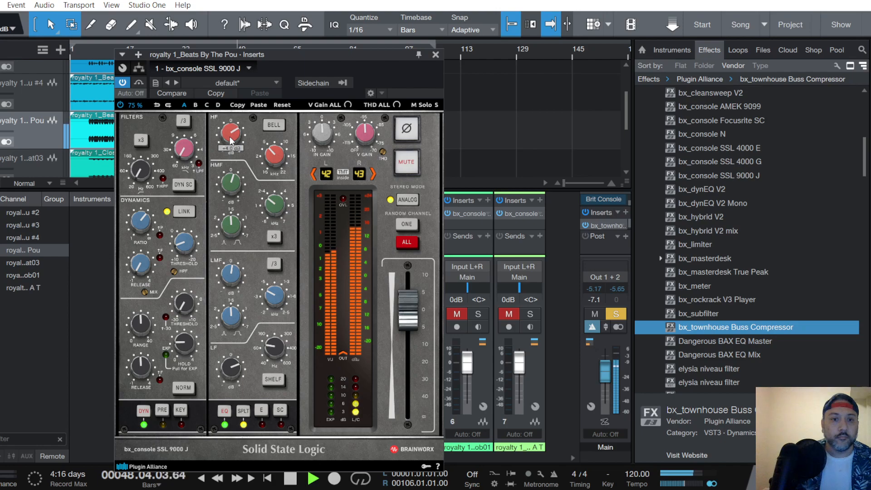
left_click(273, 124)
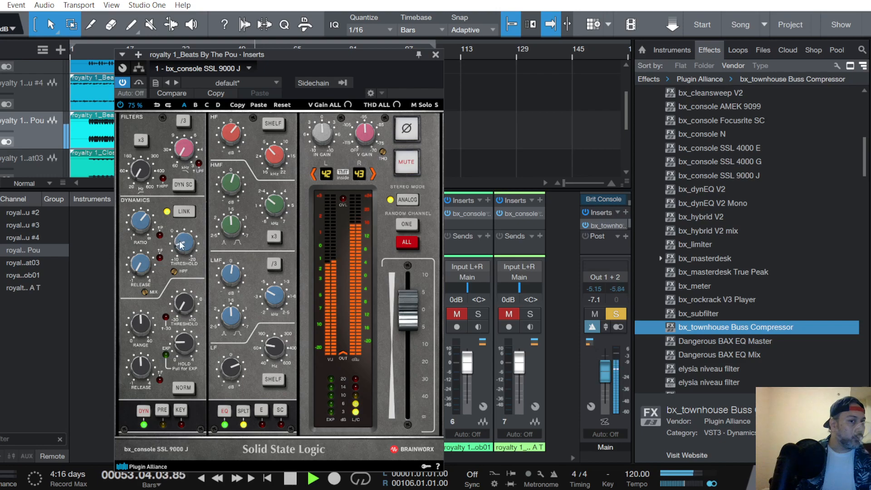
Fine-tune the compressor threshold and lower the compressor mix to below 60%
scroll(182, 246, "up", 1)
scroll(181, 246, "down", 2)
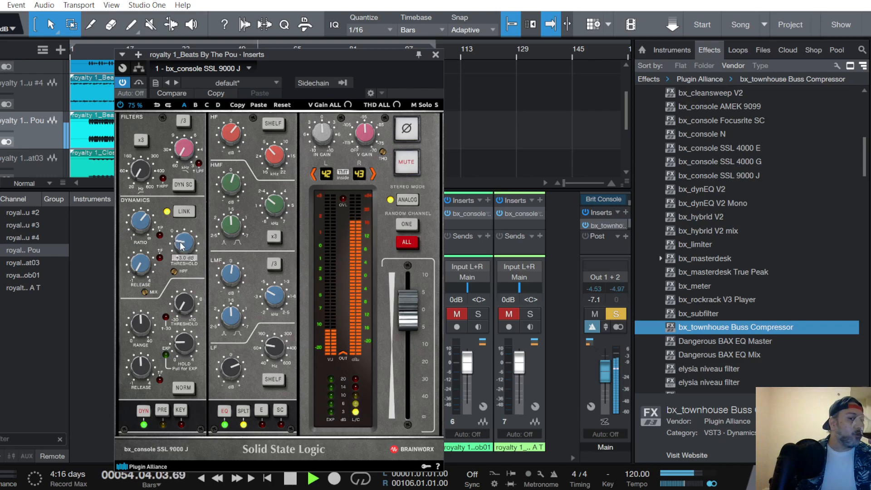
scroll(182, 246, "up", 1)
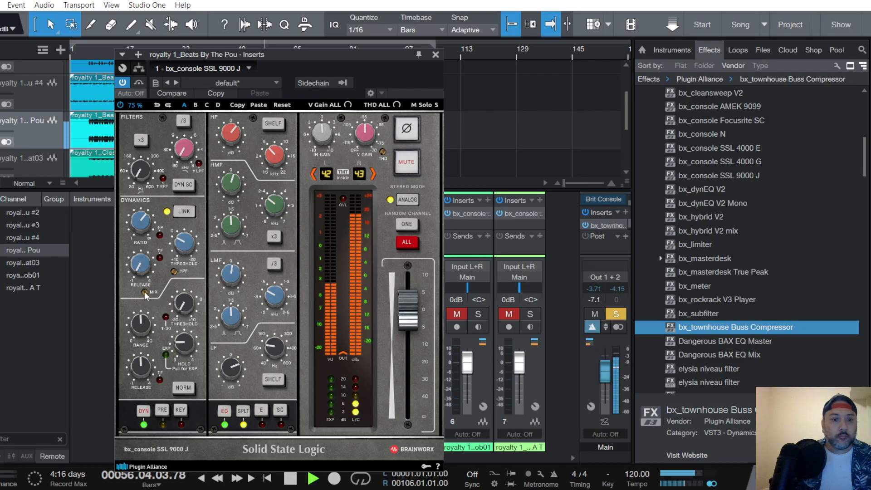
scroll(144, 291, "down", 3)
scroll(145, 295, "down", 5)
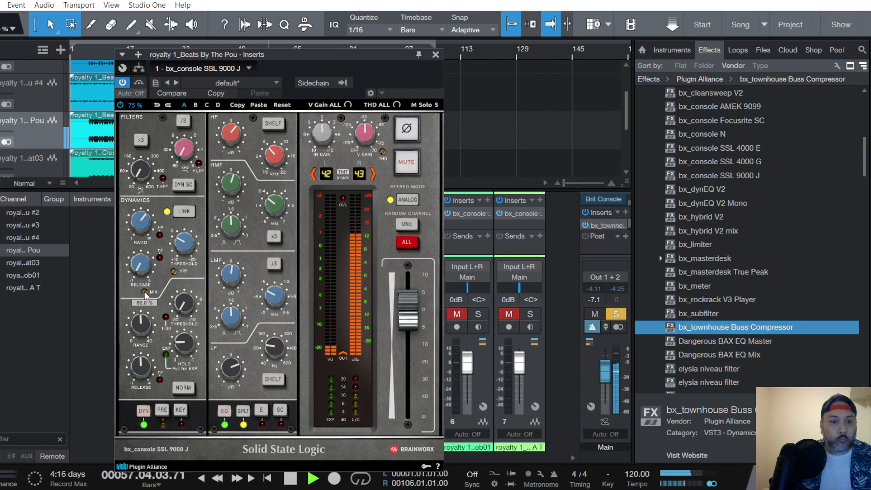
scroll(145, 295, "down", 3)
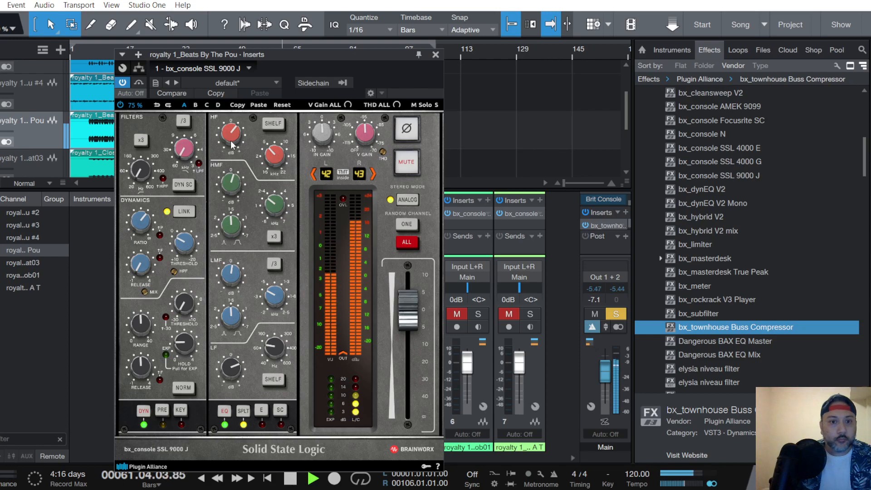
Reduce the HF gain slightly and readjust the compressor mix around 15%
scroll(231, 141, "down", 3)
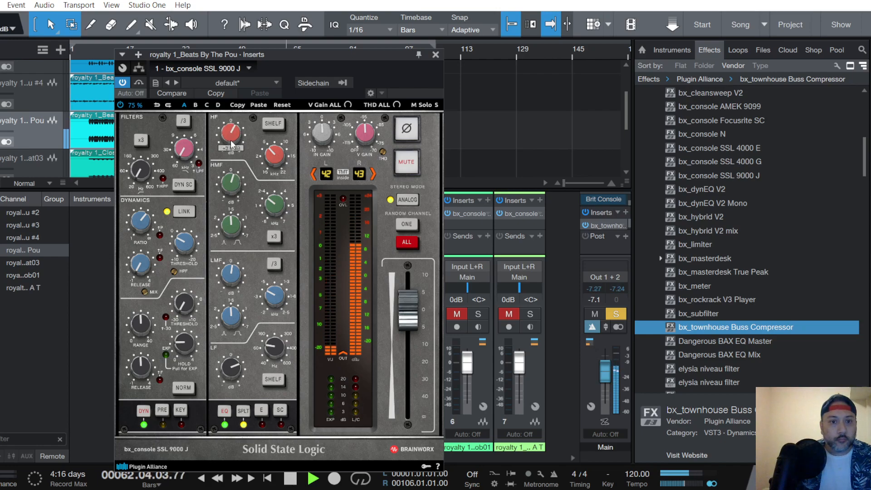
mouse_move(144, 294)
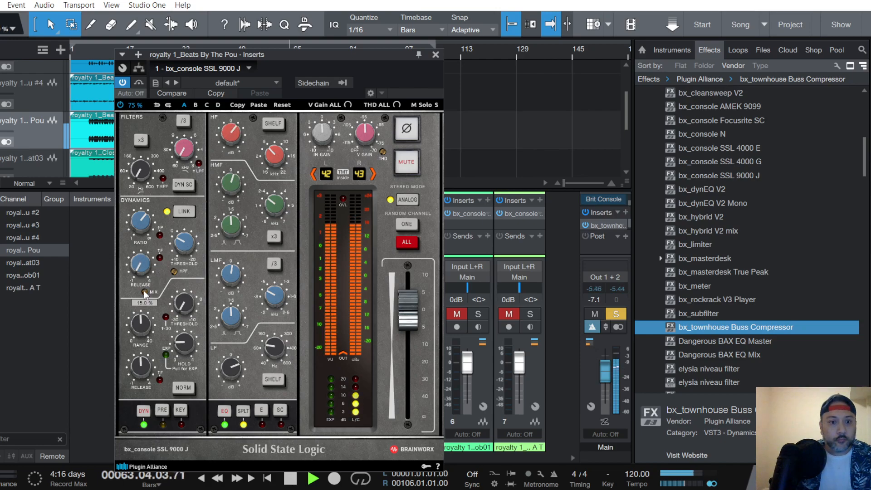
scroll(145, 294, "up", 5)
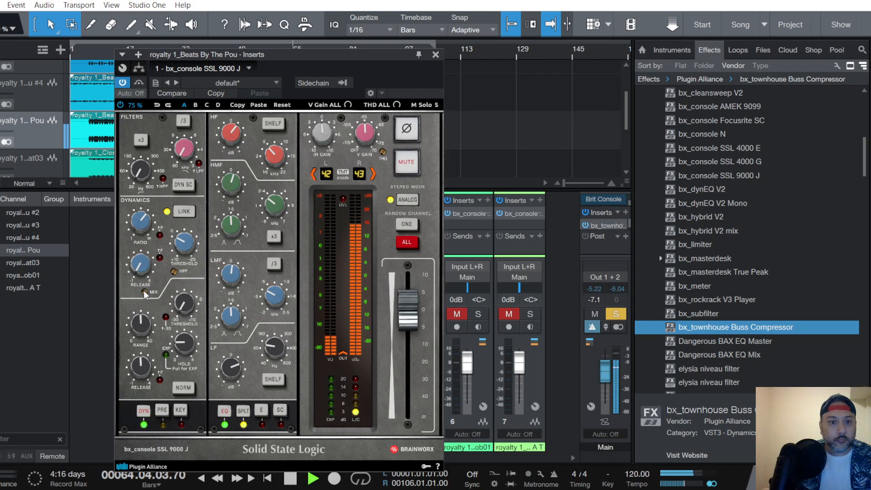
scroll(145, 294, "down", 5)
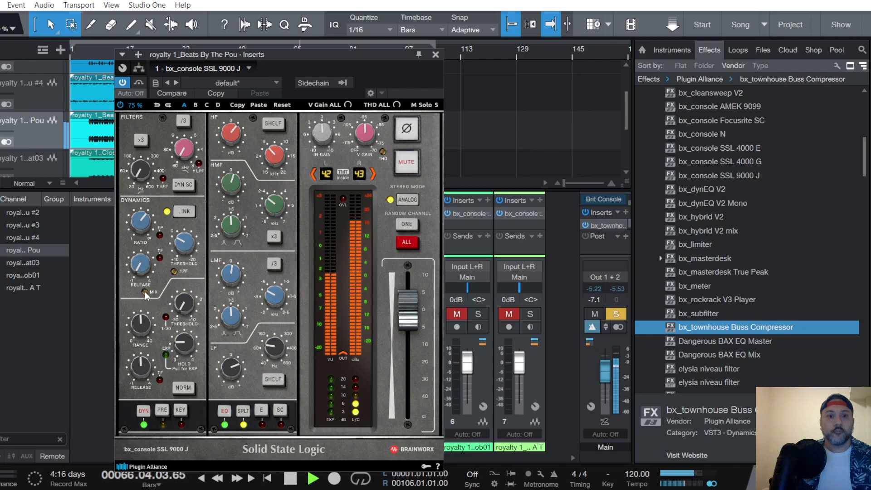
Enable the low-pass filter, adjust its cutoff, and compare the result with the channel strip bypassed
mouse_move(186, 153)
scroll(186, 153, "up", 2)
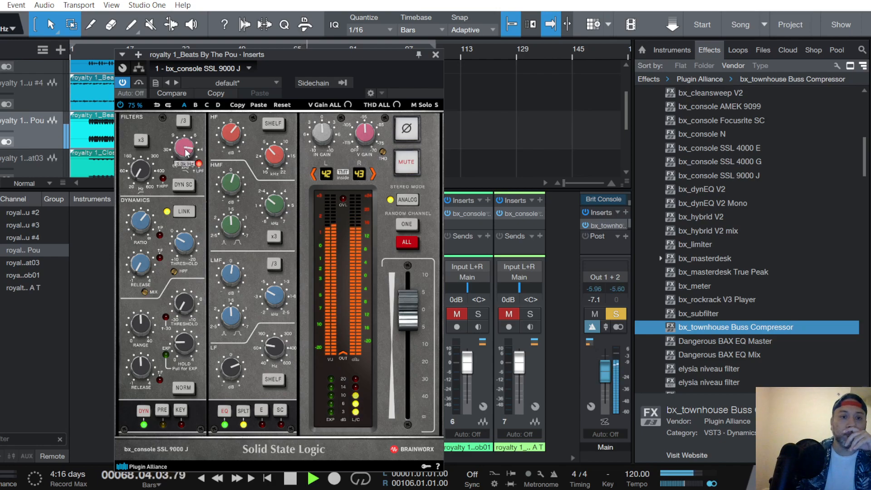
scroll(186, 153, "up", 2)
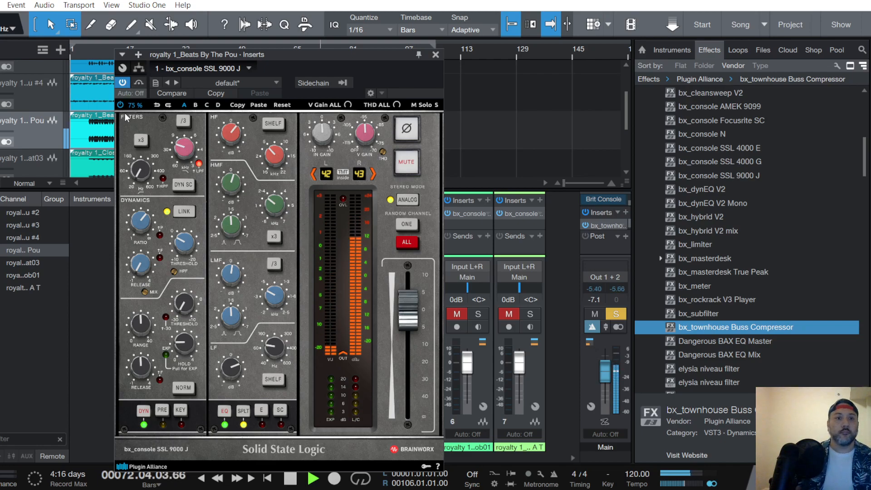
left_click(139, 82)
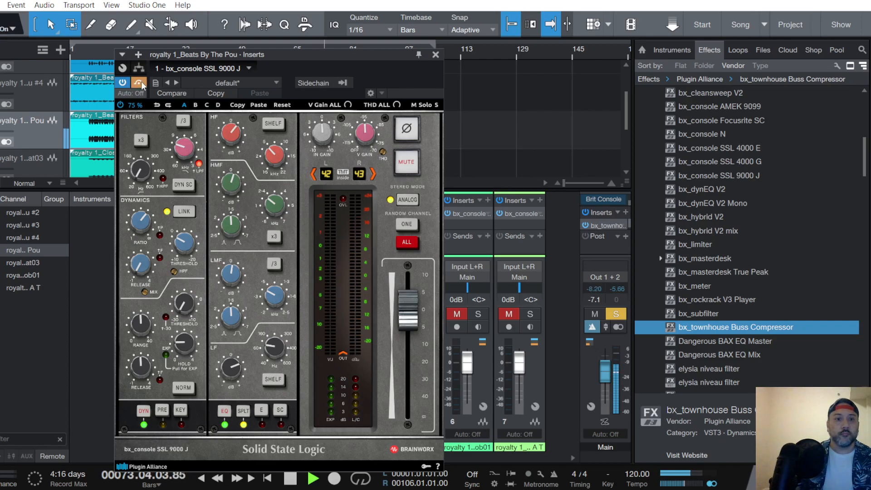
left_click(140, 81)
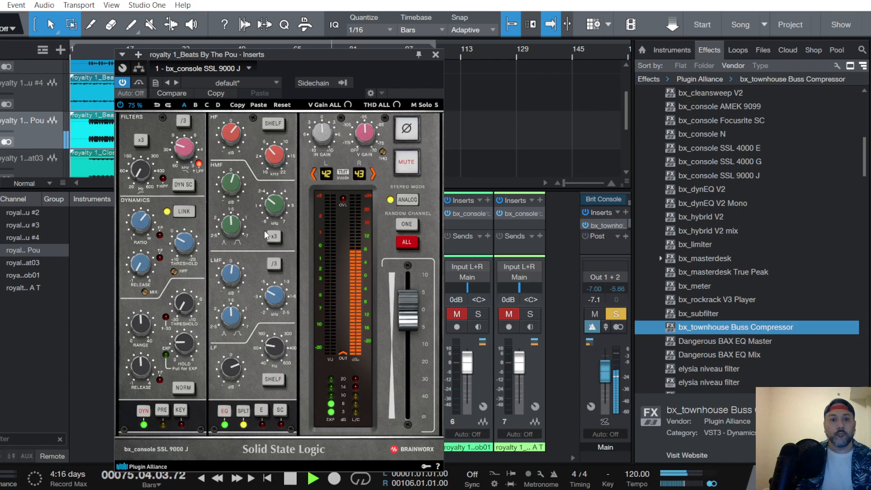
Close the channel strip, stop playback, and save the song
left_click(436, 55)
key("space")
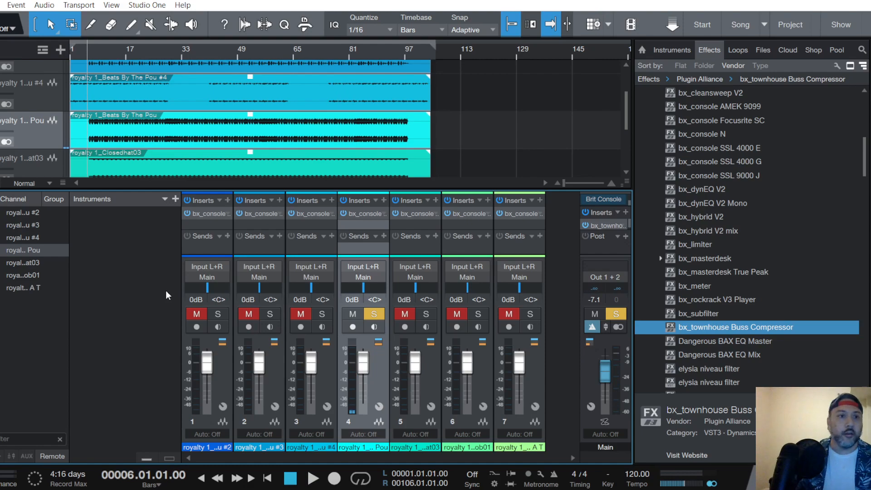
left_click(0, 5)
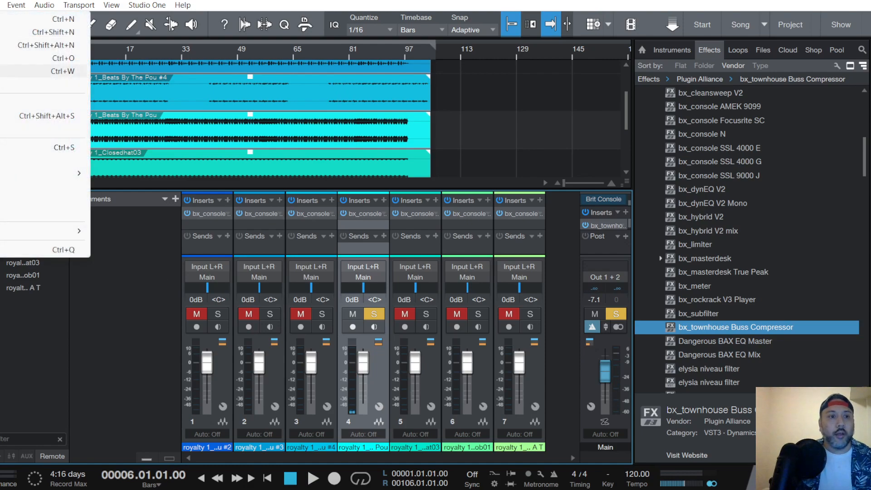
left_click(2, 147)
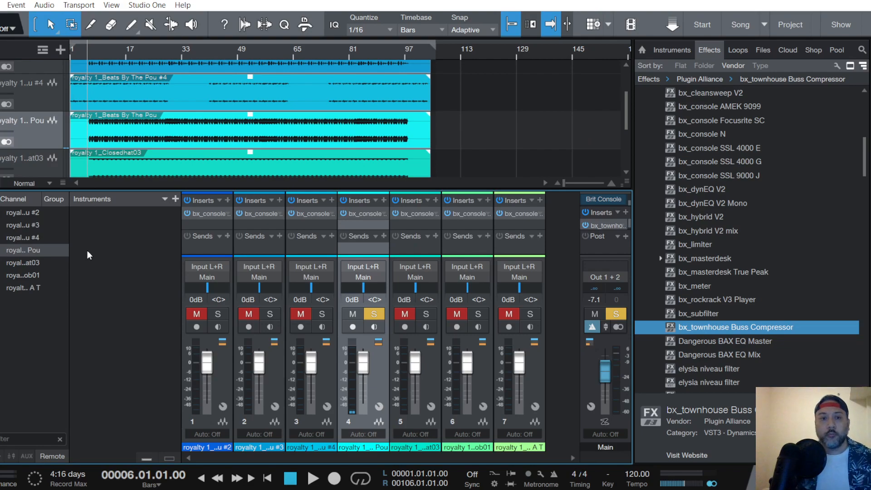
Revisit the compressor mix in the Beats By The Pou channel strip, restart playback, and close the strip
left_click(365, 213)
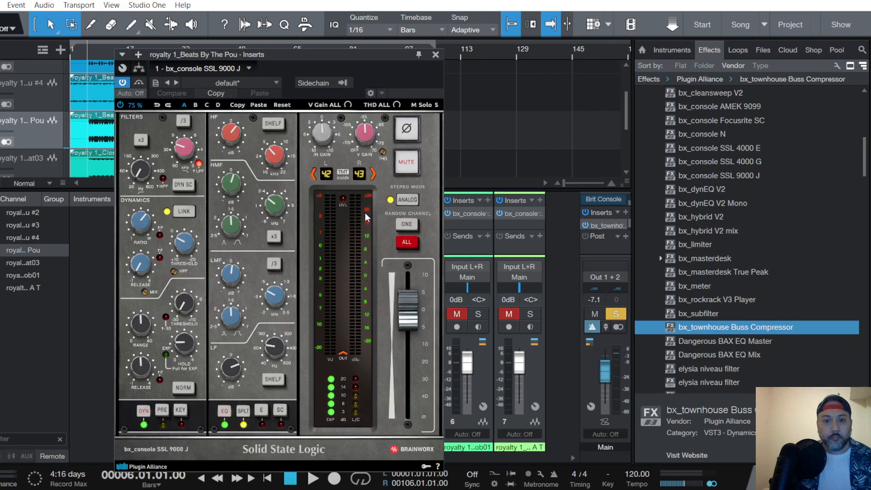
left_click(144, 291)
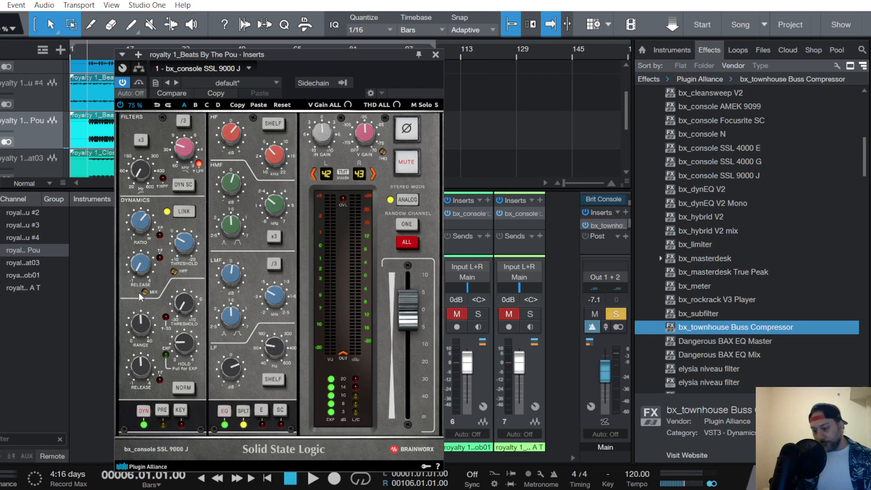
key("space")
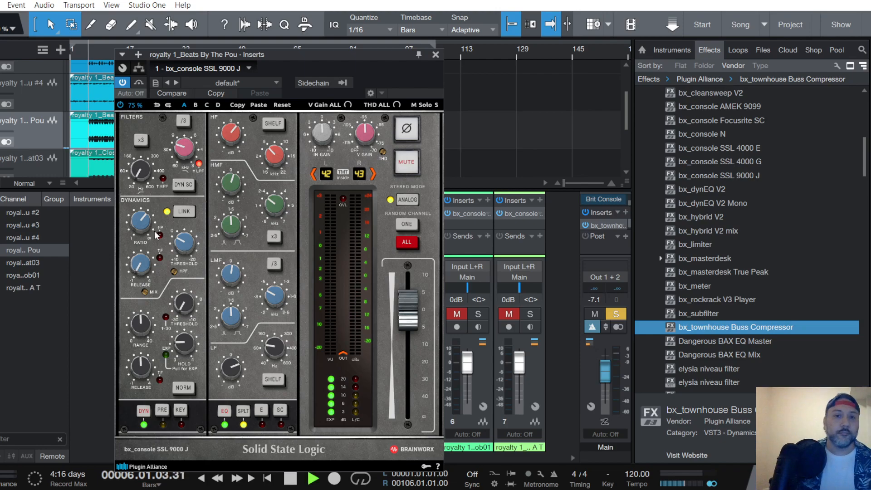
left_click(435, 54)
Solo and unmute the Beats By The Pou #3 track alongside the current one and open its SSL 9000 J channel strip
scroll(40, 130, "up", 2)
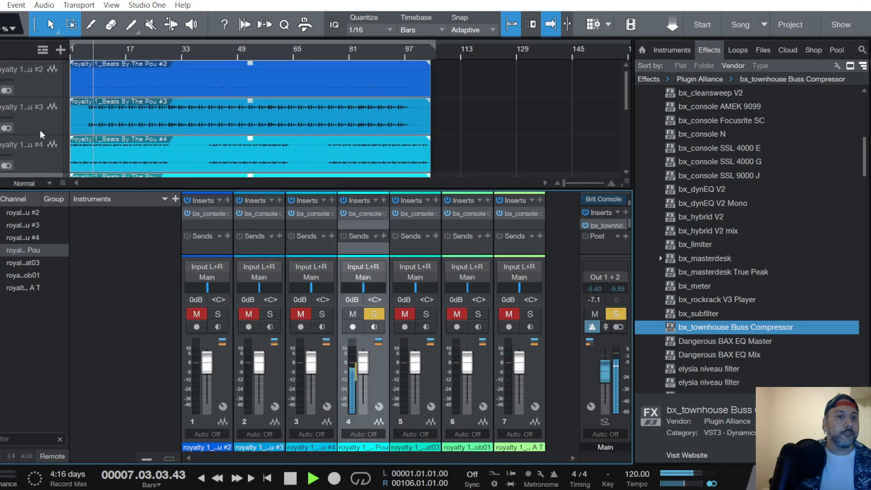
left_click(40, 121)
left_click(249, 314)
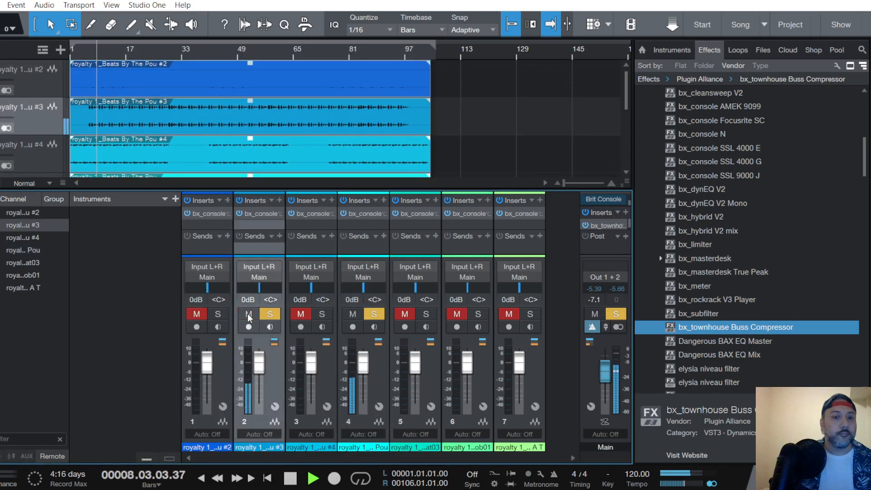
left_click(259, 213)
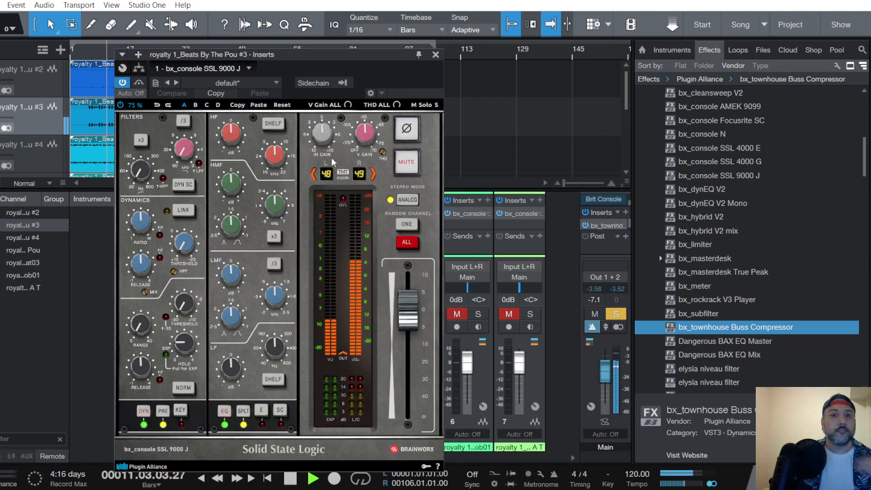
Set up the #3 track's dynamics: raise the ratio, enable link, set the compressor threshold to +2.0 dB, and adjust the range
left_click(414, 105)
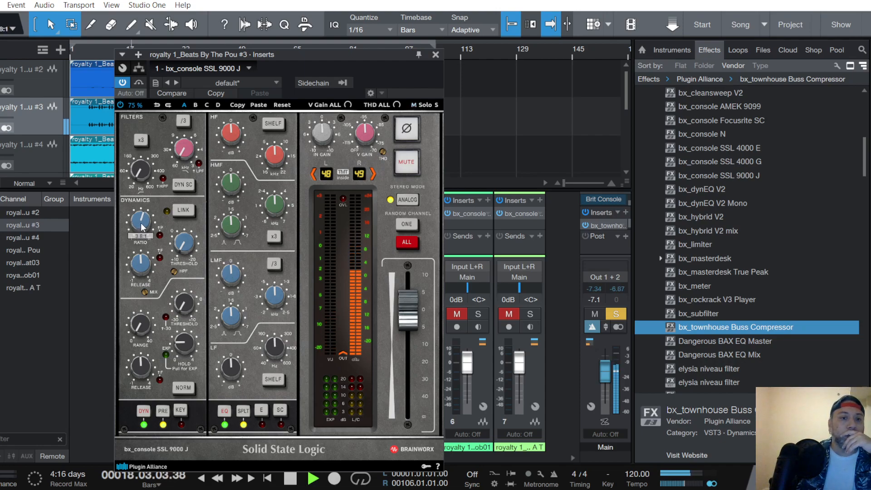
mouse_move(184, 245)
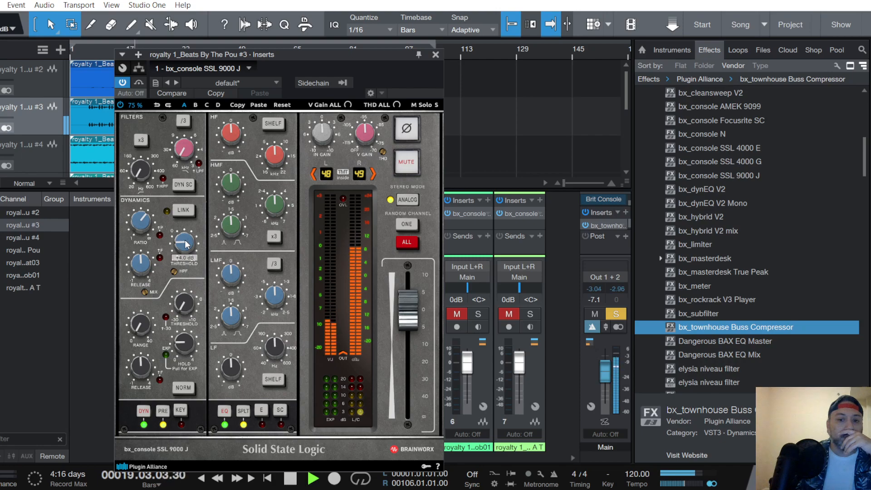
left_click(183, 211)
scroll(185, 245, "down", 2)
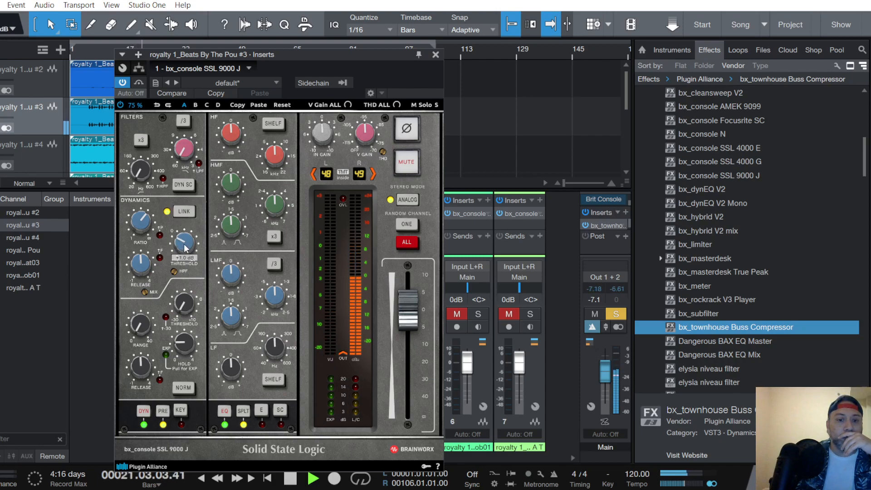
scroll(183, 245, "up", 1)
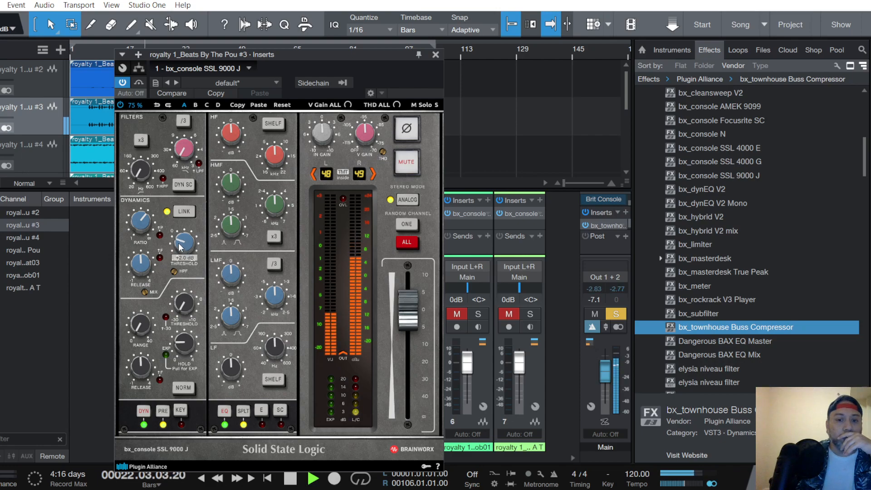
scroll(141, 326, "up", 10)
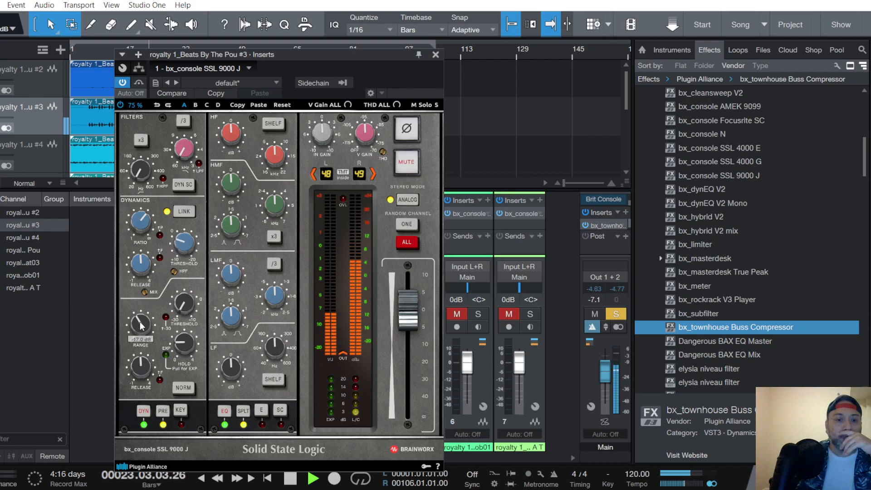
left_click(162, 410)
Tune the #3 track's LF band to about 93 Hz with a boost, and enable and adjust the high-pass filter
scroll(275, 346, "down", 4)
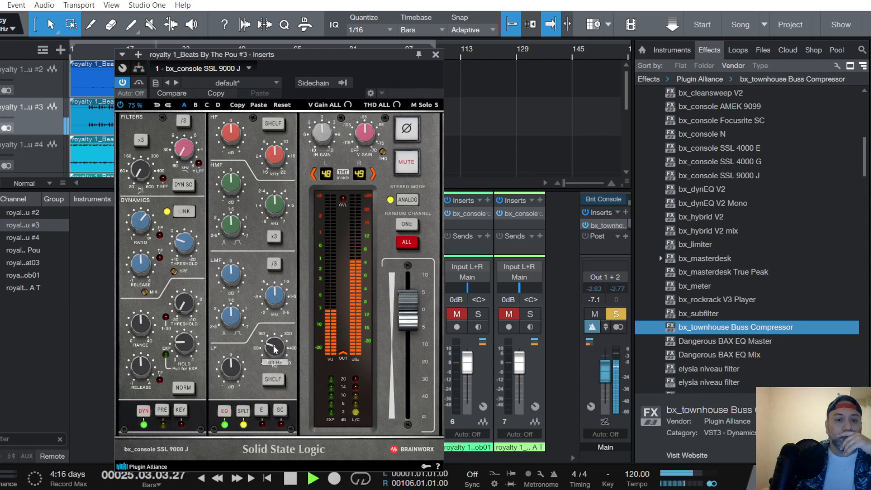
scroll(232, 368, "up", 4)
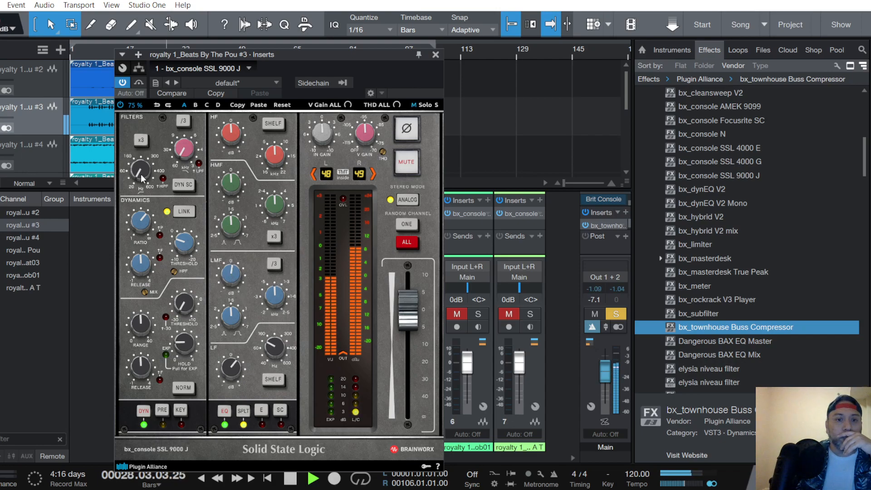
left_click(162, 177)
scroll(140, 175, "down", 2)
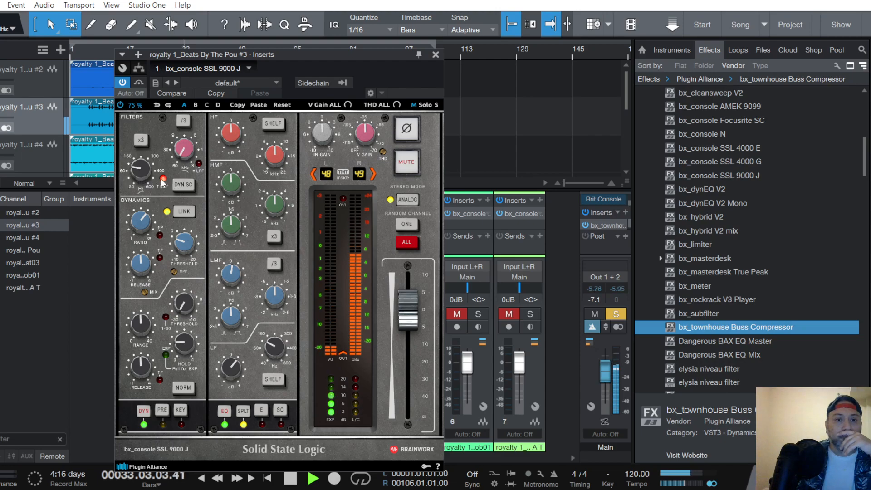
Try HMF and HF gain changes on the #3 track while listening to its side signal
left_click(435, 105)
left_click_drag(232, 181, 232, 158)
mouse_move(232, 128)
left_mouse_down()
mouse_move(231, 172)
mouse_move(230, 130)
left_mouse_up()
mouse_move(231, 182)
left_mouse_down()
mouse_move(236, 152)
mouse_move(232, 182)
left_mouse_up()
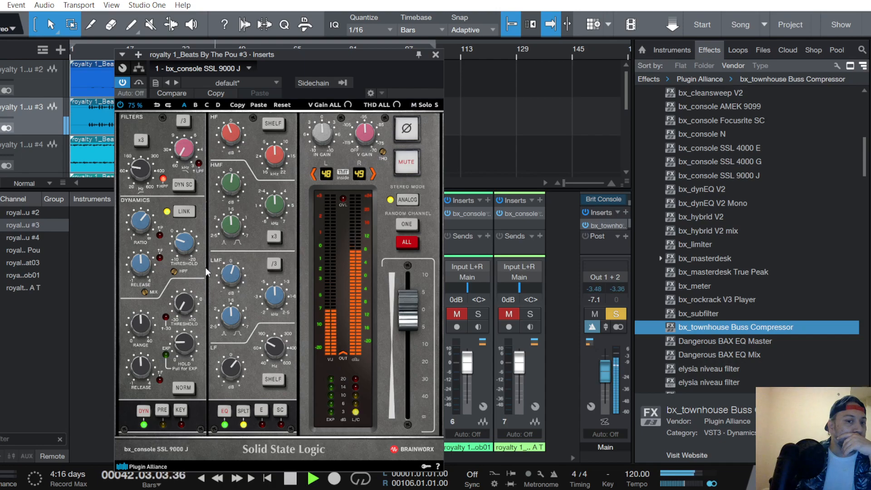
left_click(139, 83)
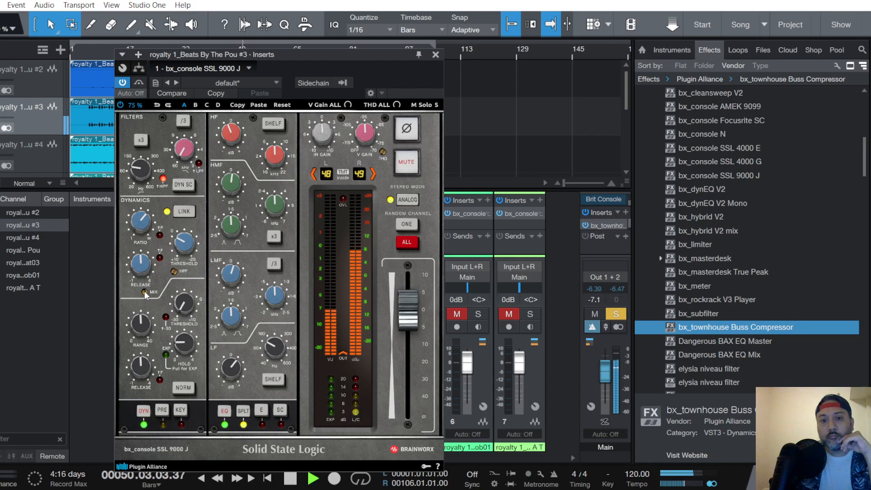
Set the #3 track's compressor mix to 45.0 % and close its channel strip
scroll(145, 291, "up", 1)
scroll(145, 294, "down", 1)
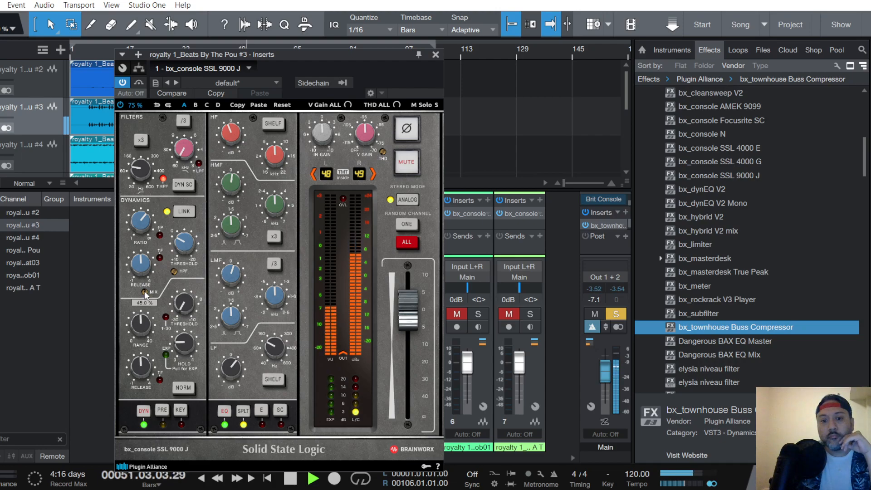
left_click(435, 54)
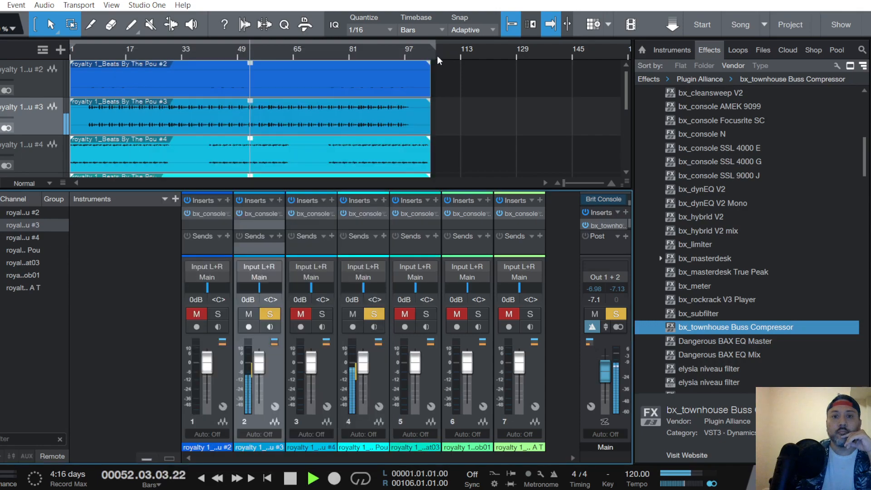
Lower the #3 track's fader to -1.3 dB and save the song
left_click_drag(259, 361, 259, 365)
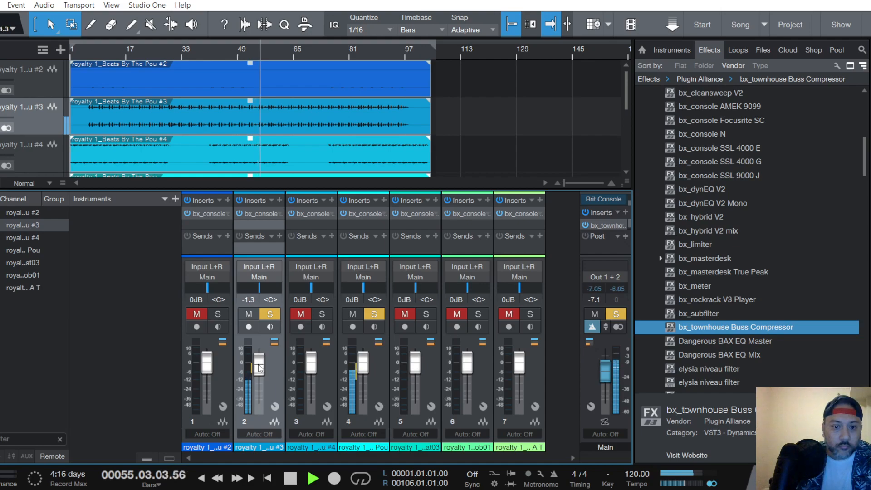
left_click_drag(259, 367, 260, 359)
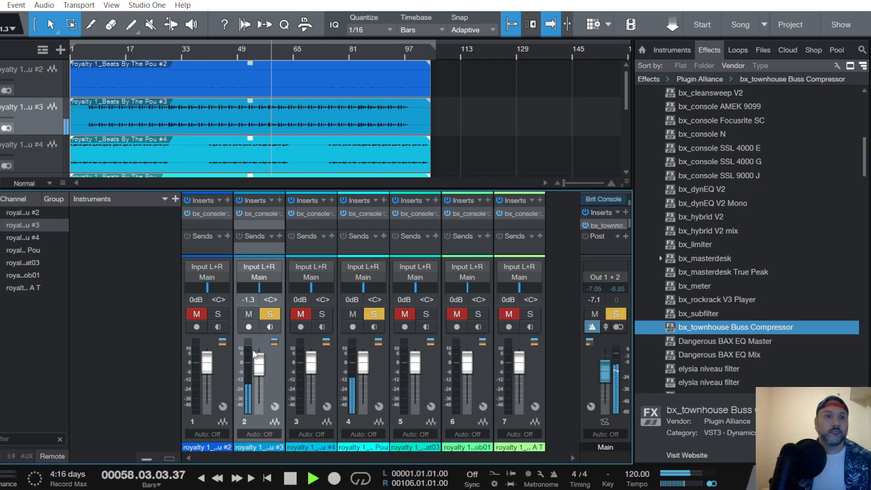
left_click(0, 5)
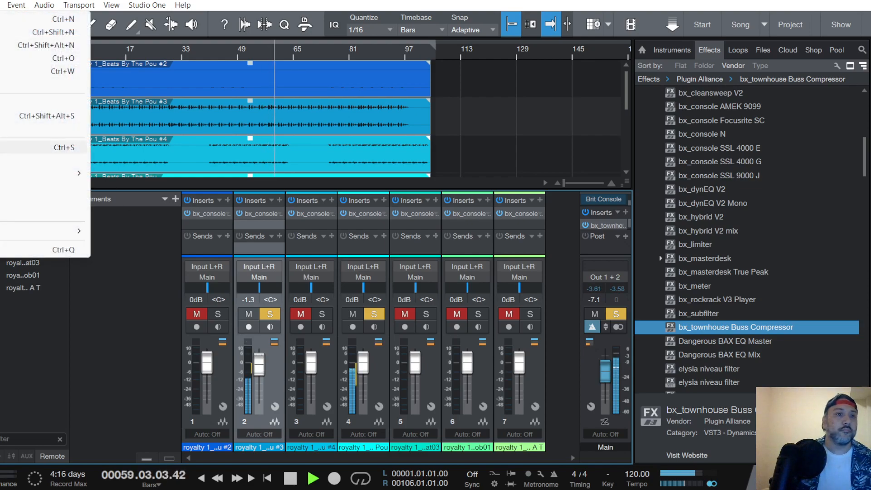
left_click(2, 147)
Solo and unmute the #4 track, open its SSL 9000 J channel strip, and restart playback
scroll(39, 142, "down", 1)
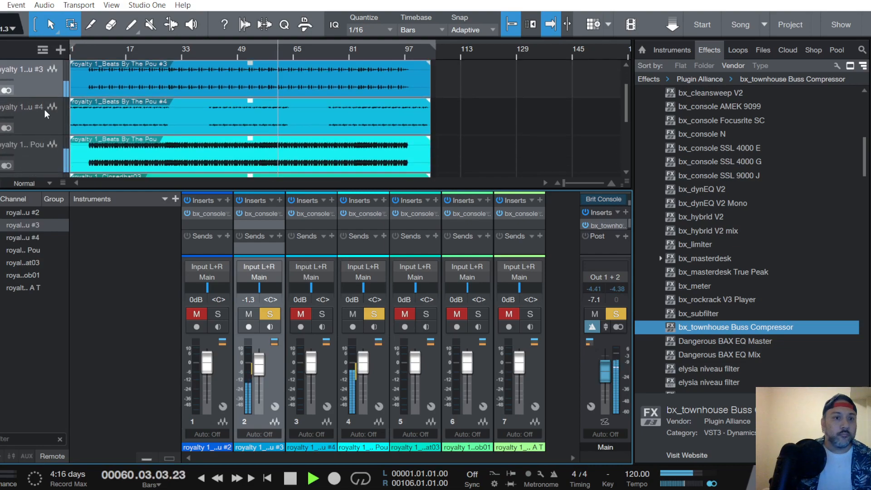
left_click(313, 287)
left_click(301, 315)
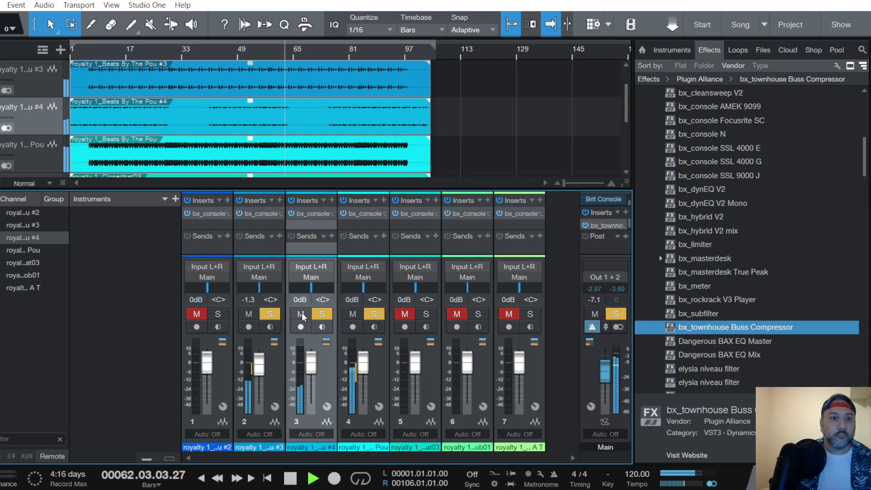
double_click(311, 213)
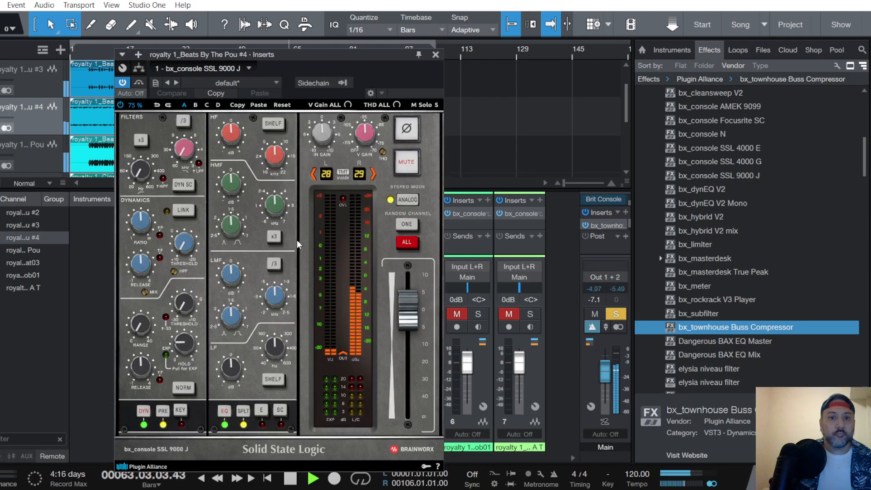
key("space")
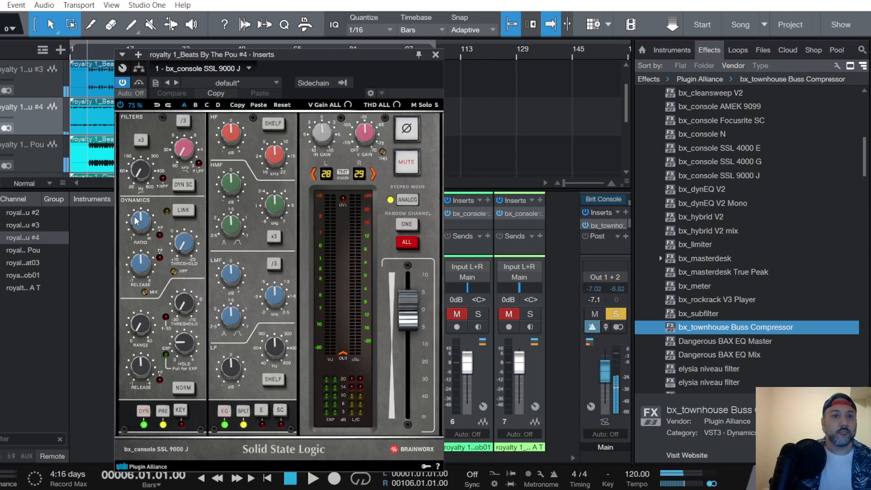
key("space")
Set the #4 track's dynamics: ratio about 2:1, a readjusted compressor threshold, a raised range, and PRE switched off
left_click_drag(139, 221, 143, 222)
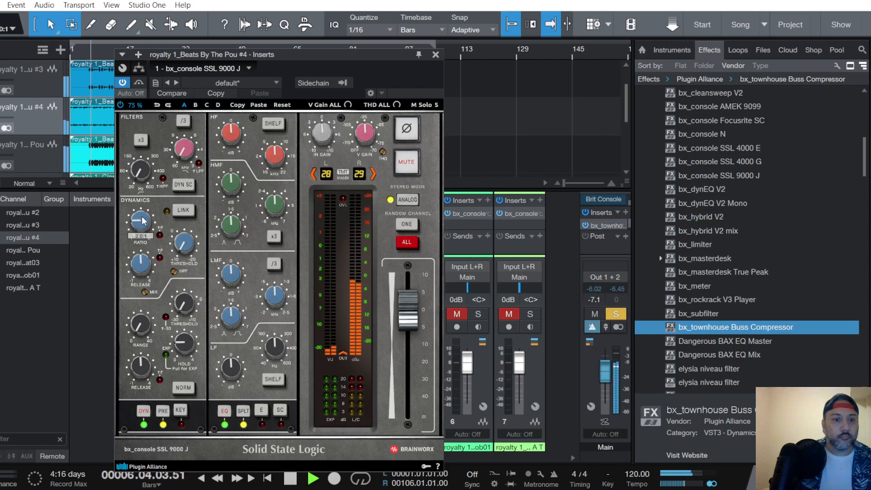
left_click_drag(184, 243, 185, 240)
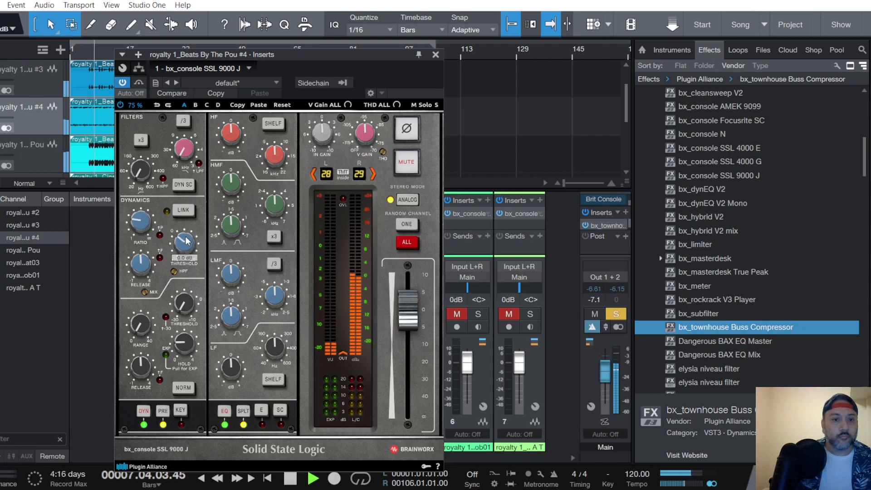
scroll(187, 241, "up", 1)
scroll(145, 331, "up", 5)
left_click(167, 410)
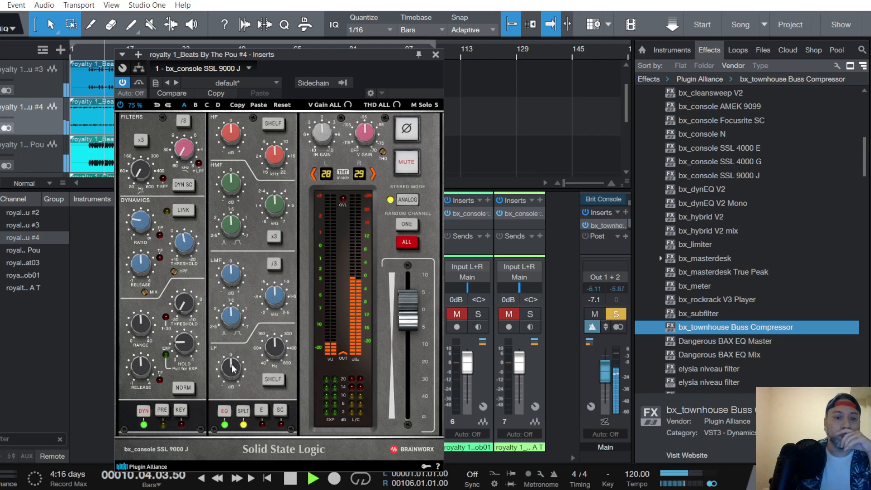
Boost the #4 track's LF band, sweep its frequency, and bring the LF gain back down to a slight cut
scroll(231, 368, "up", 4)
scroll(274, 349, "up", 2)
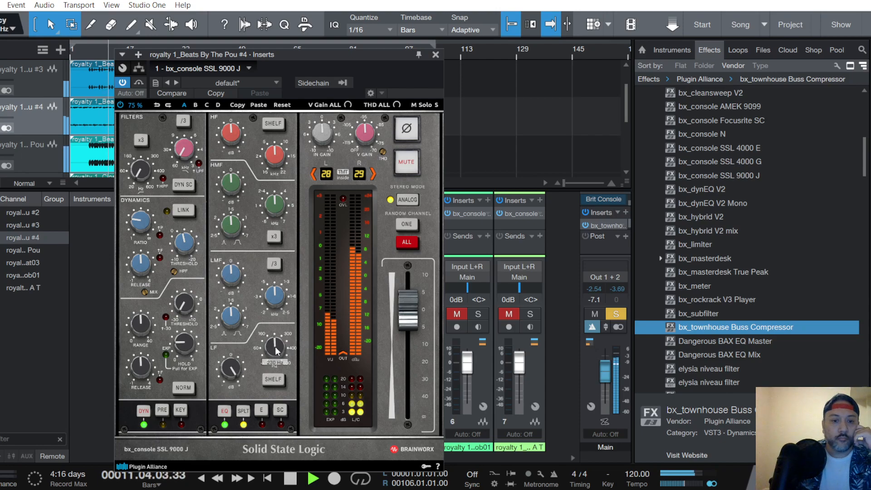
scroll(229, 376, "down", 4)
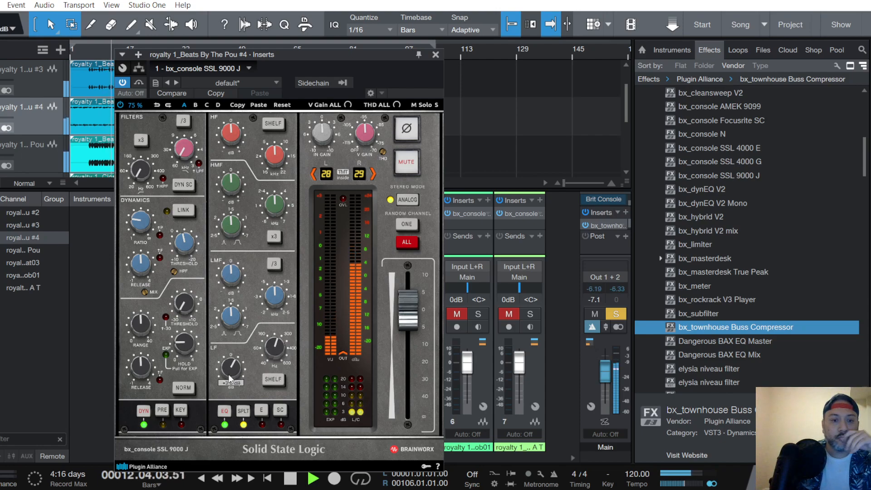
Boost the #4 track's LMF band, move its frequency lower, and reduce the LMF gain to a slight boost
scroll(230, 274, "up", 3)
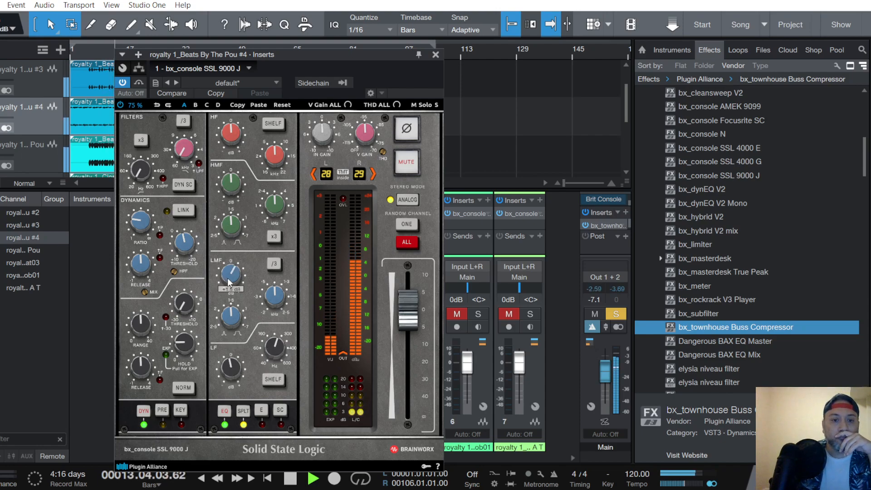
scroll(228, 281, "up", 3)
scroll(274, 297, "down", 2)
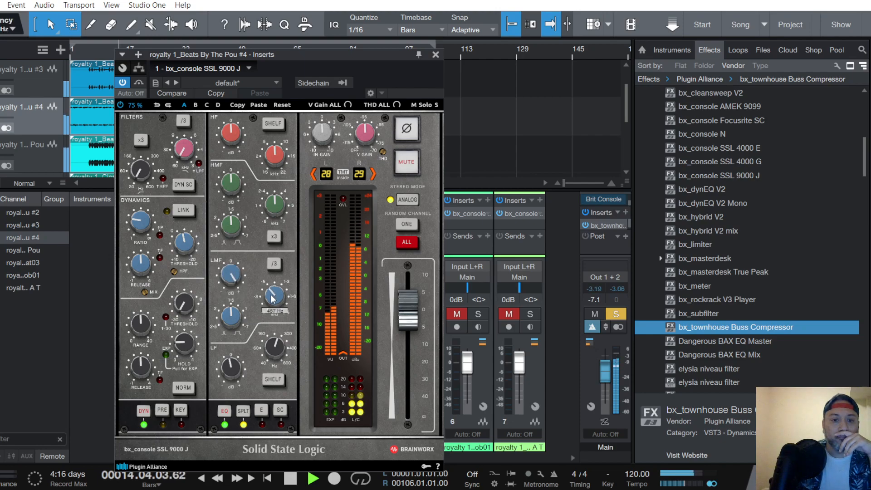
scroll(230, 275, "down", 4)
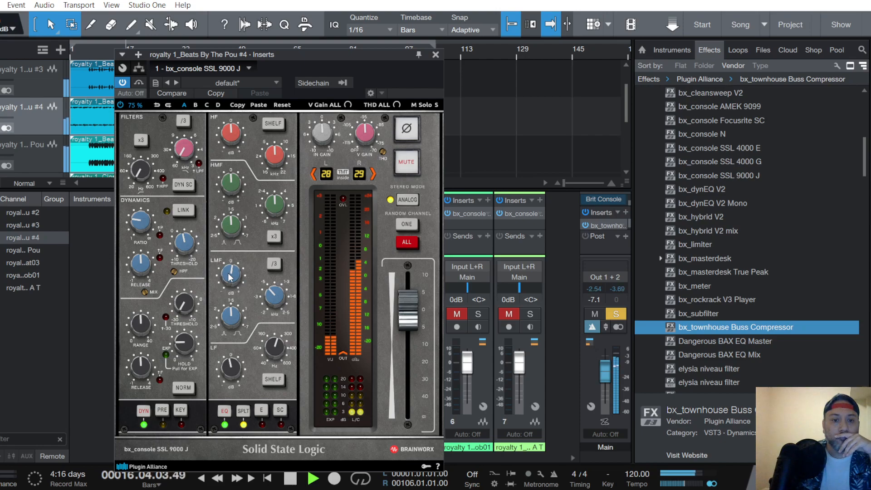
Boost the #4 track's HMF band, lower its frequency, and settle the HMF gain at about +3 dB
scroll(231, 188, "up", 2)
scroll(271, 210, "down", 4)
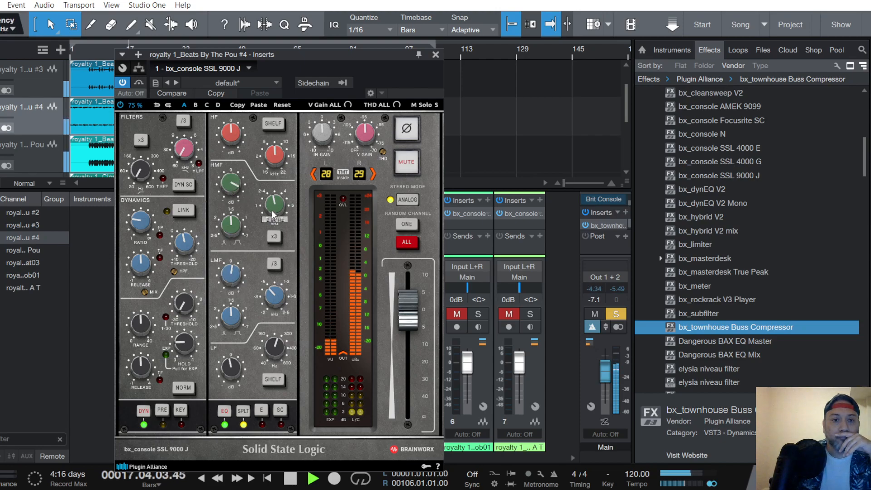
scroll(233, 185, "up", 1)
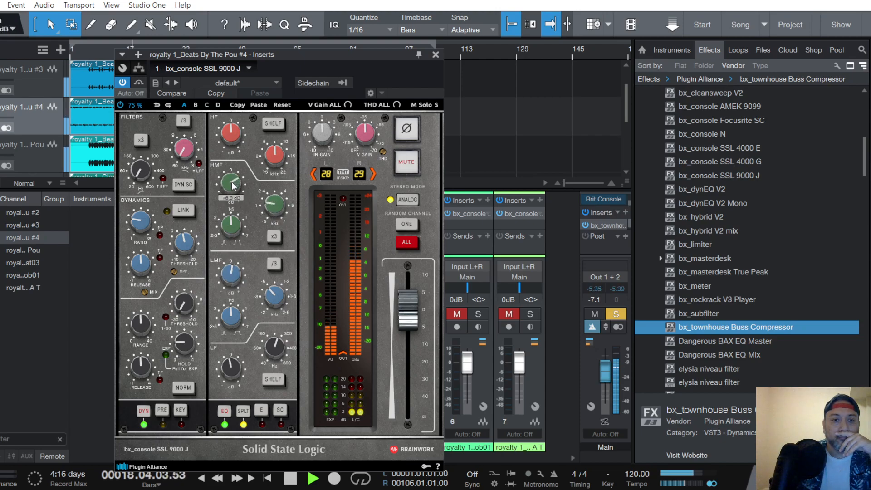
scroll(233, 186, "down", 1)
scroll(232, 185, "up", 1)
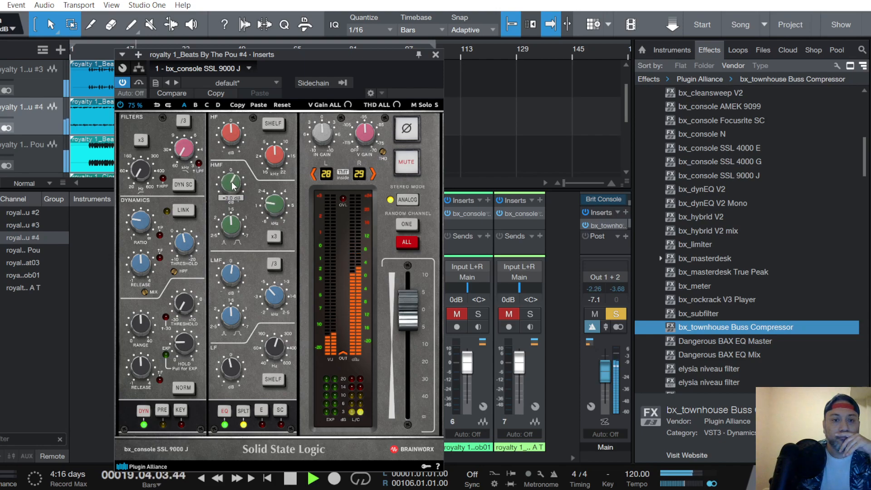
Boost the #4 track's HF band strongly, adjust its frequency, and reduce the HF gain to a small boost
scroll(232, 132, "up", 13)
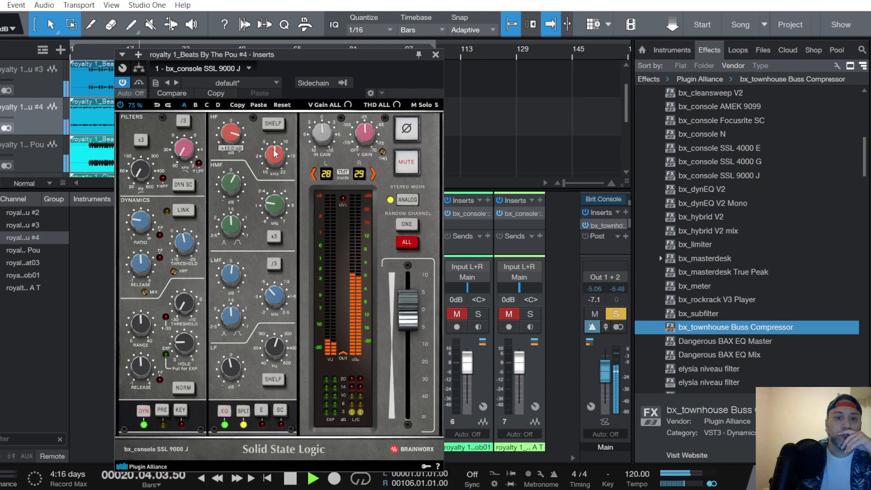
scroll(233, 136, "up", 3)
scroll(274, 158, "down", 1)
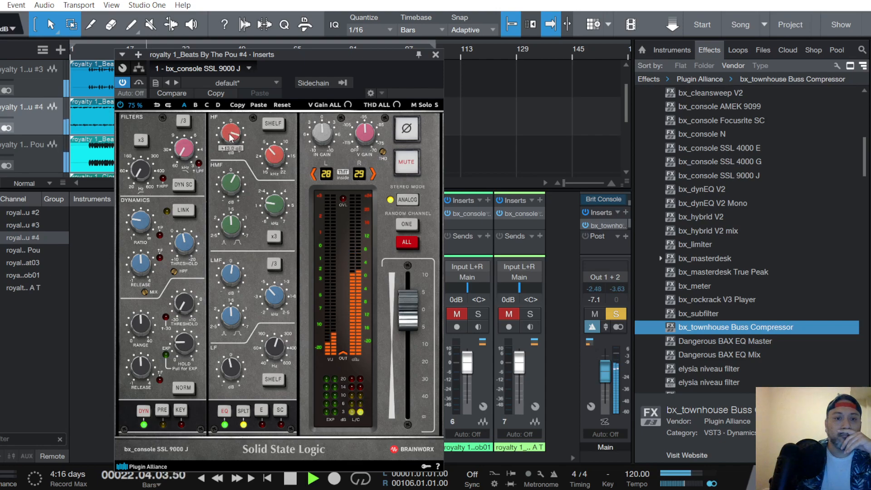
scroll(225, 139, "down", 2)
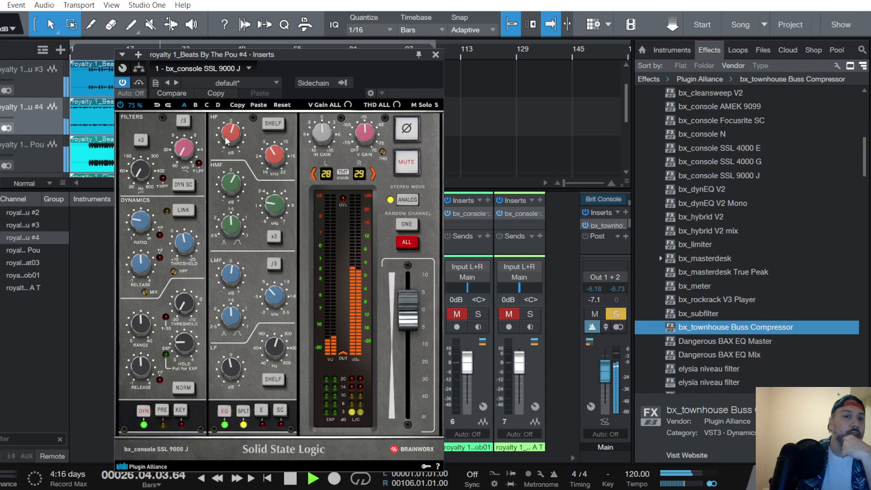
scroll(231, 135, "up", 1)
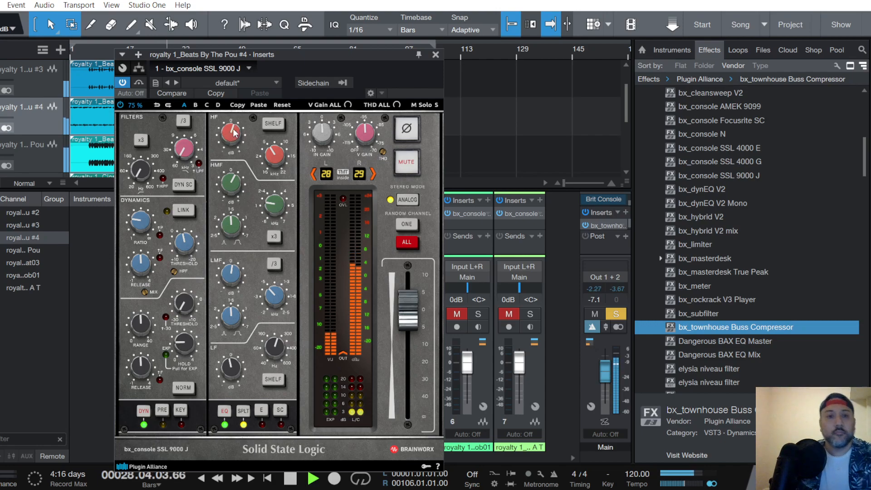
scroll(233, 129, "up", 1)
Solo the #4 track's mid signal, restart playback, and trim the LMF gain to a slight cut and the HMF gain to about +2 dB
left_click(414, 106)
key("space")
key("space")
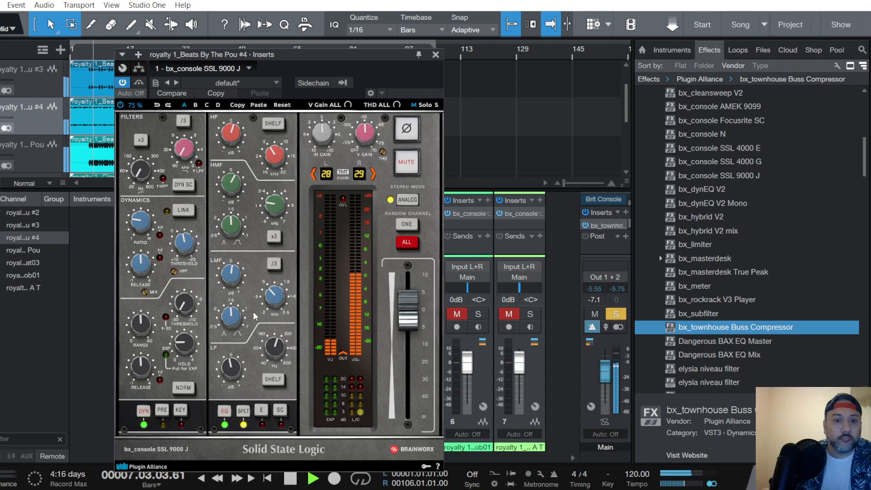
left_click_drag(229, 277, 230, 276)
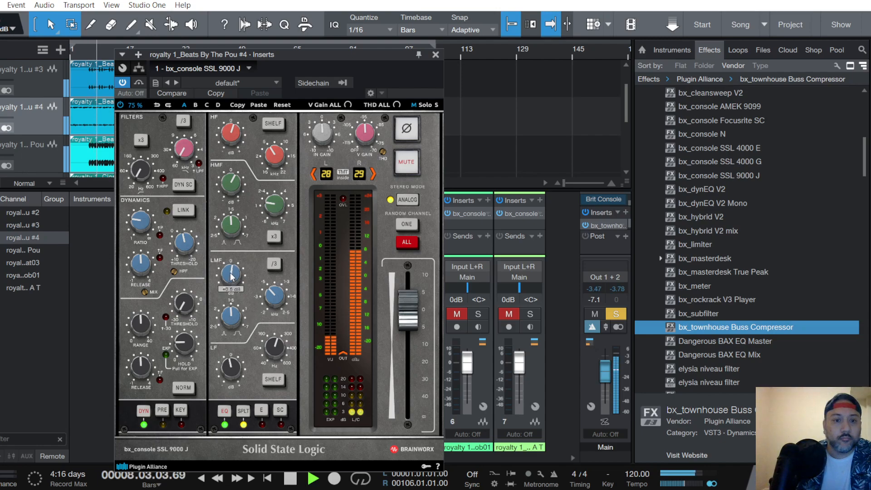
scroll(231, 276, "down", 2)
scroll(230, 361, "up", 2)
scroll(230, 187, "down", 2)
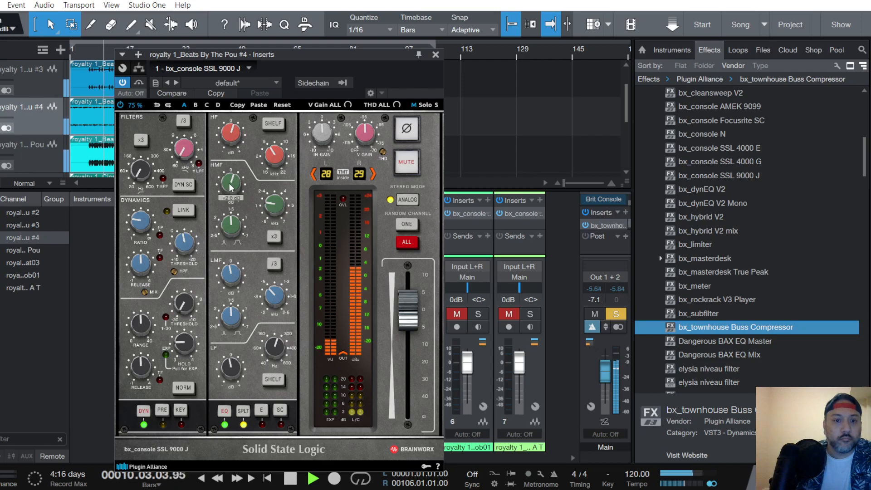
scroll(232, 135, "down", 1)
Switch from mid to side solo, fine-tune the #4 track's HF gain, and set the HF band to bell
left_click(414, 105)
left_click(435, 104)
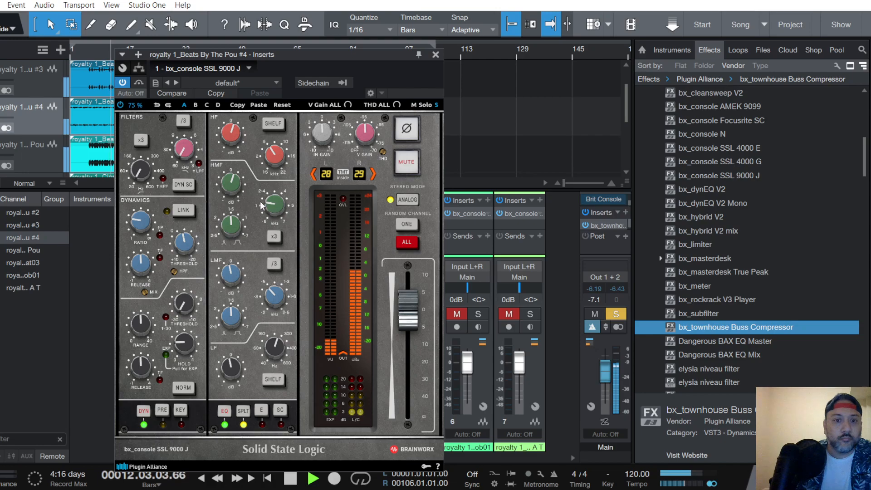
scroll(233, 132, "up", 2)
scroll(233, 132, "down", 1)
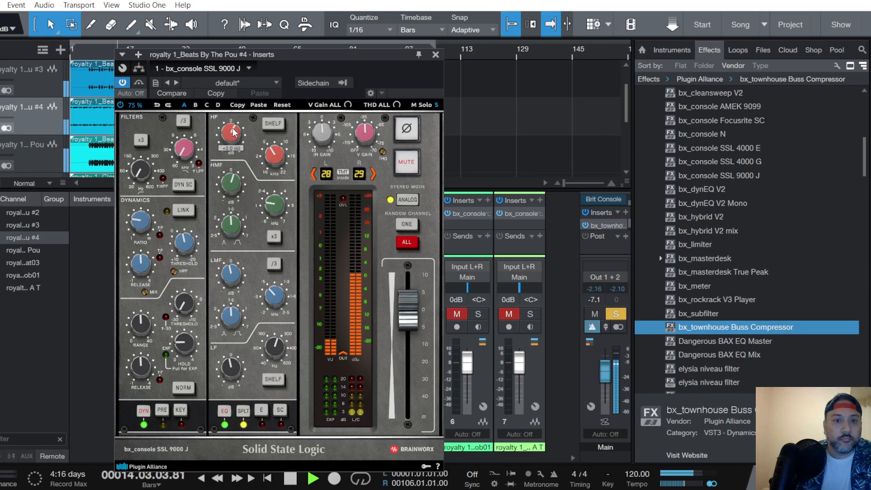
scroll(232, 133, "down", 2)
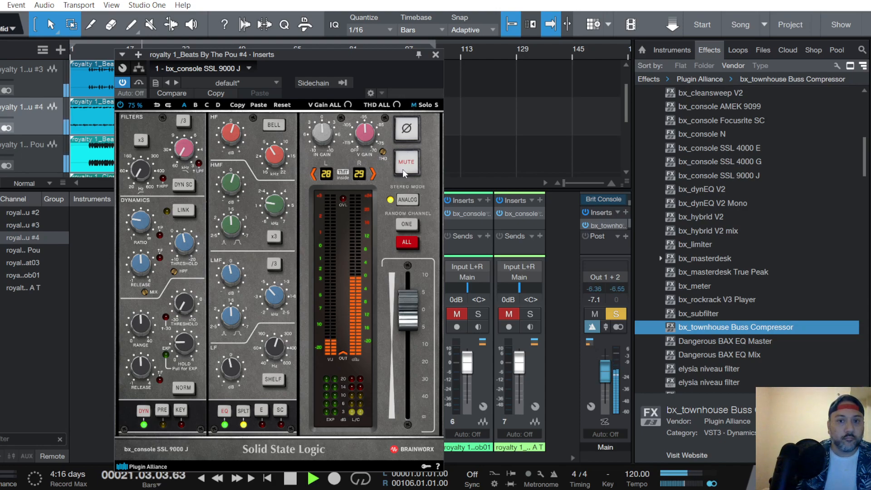
Enable the #4 track's high-pass filter, raise its cutoff, and compare the sound with the filter off and on
left_click(163, 178)
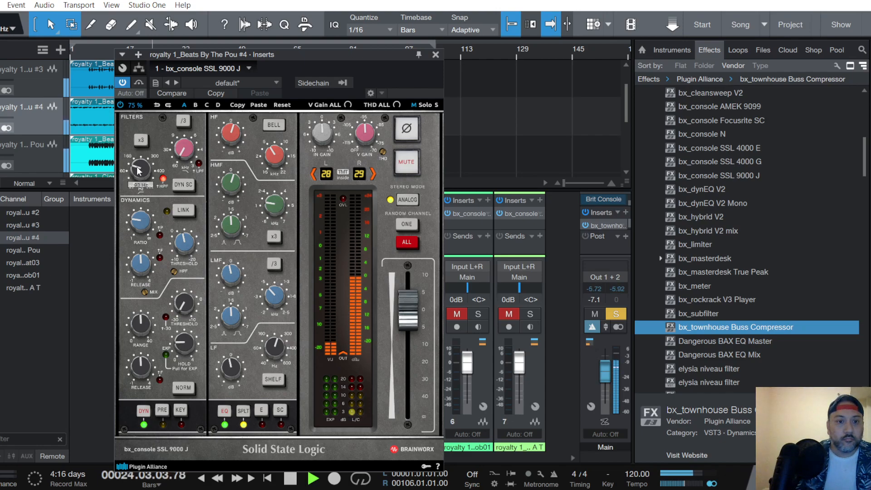
left_click(163, 178)
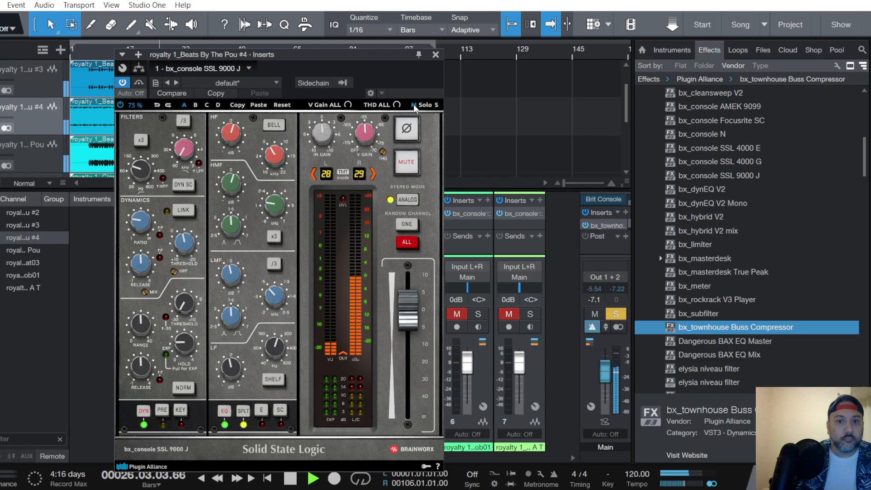
left_click(163, 178)
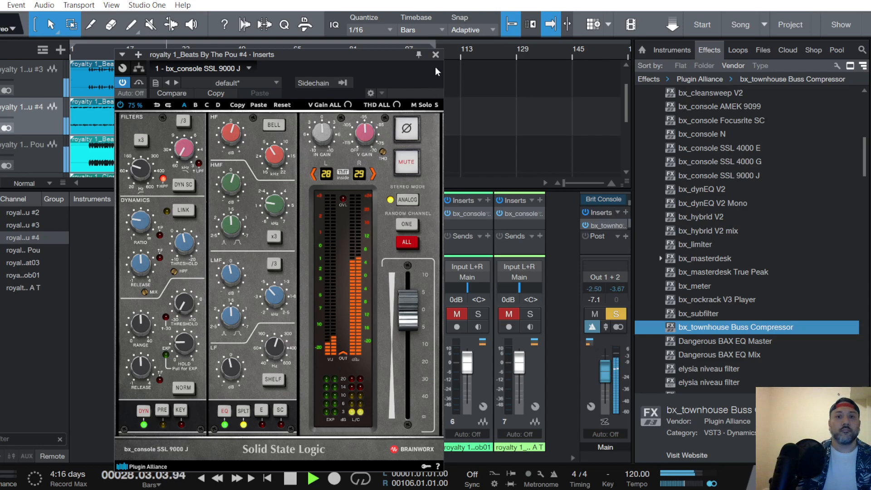
Restart playback, return the #4 track's mixer fader to 0 dB, and raise its channel strip output fader slightly
left_click(435, 55)
key("space")
key("space")
left_click_drag(310, 362, 310, 362)
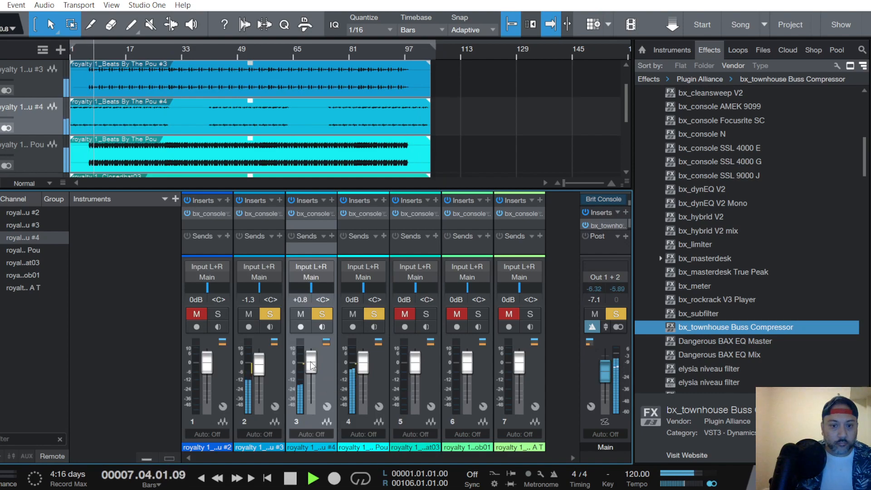
left_click_drag(311, 364, 311, 364)
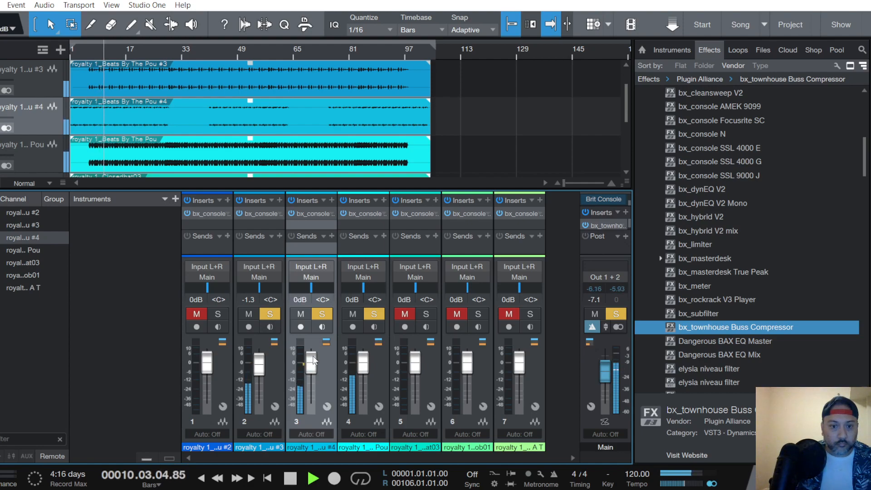
left_click(317, 213)
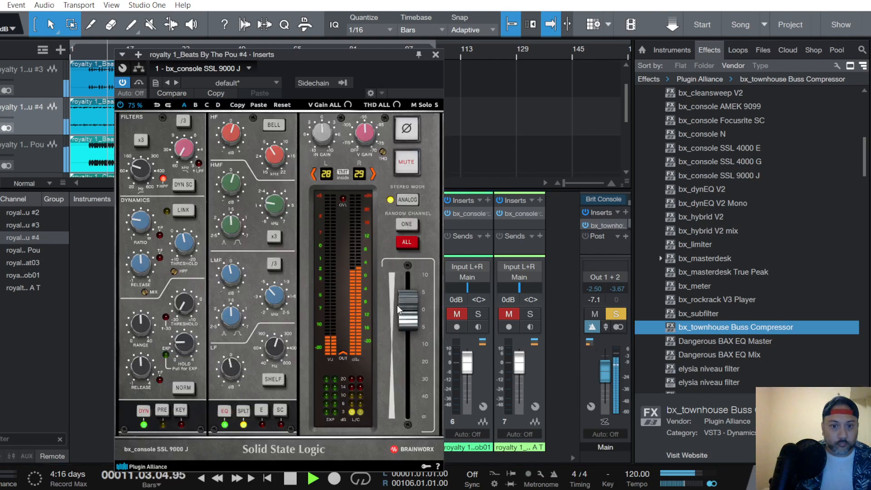
left_click_drag(409, 292, 413, 313)
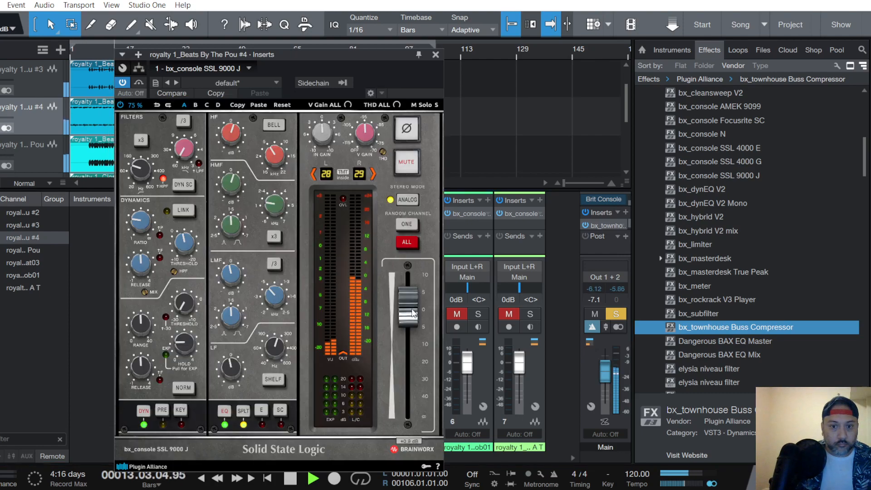
left_click(435, 55)
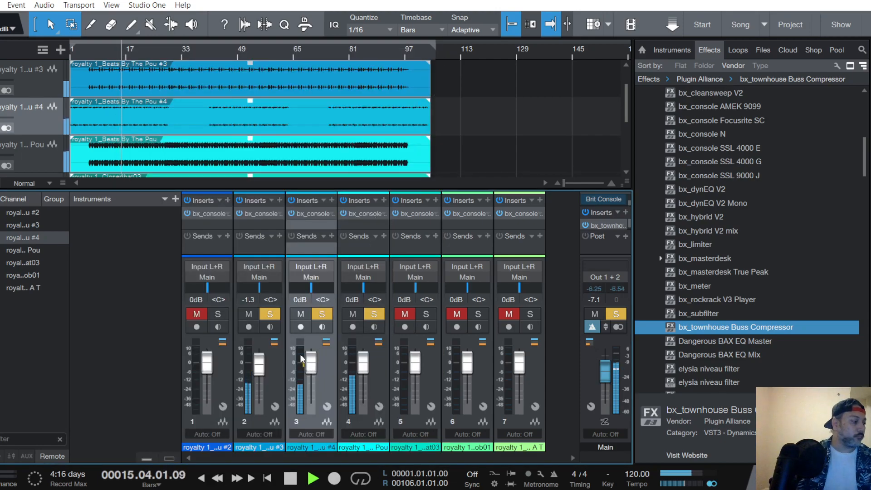
Unmute and solo the Closedhat03 track, and open its bx_console SSL 9000 J channel strip
scroll(31, 143, "up", 1)
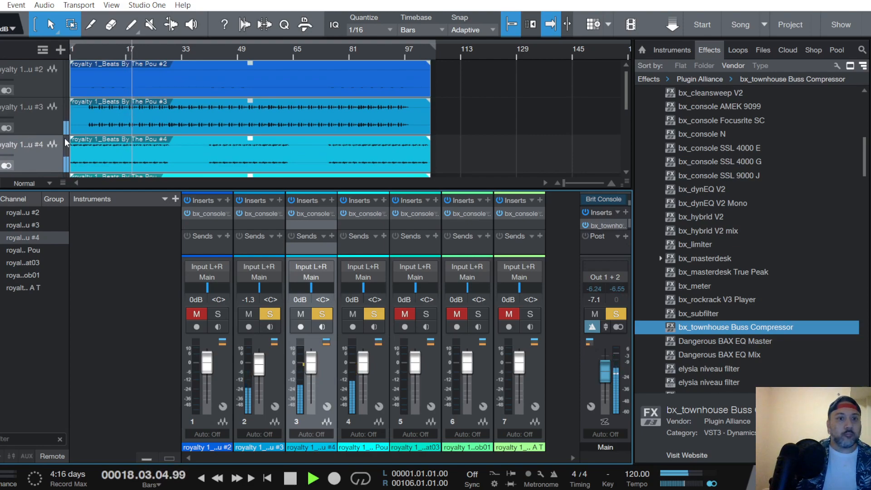
scroll(56, 138, "down", 3)
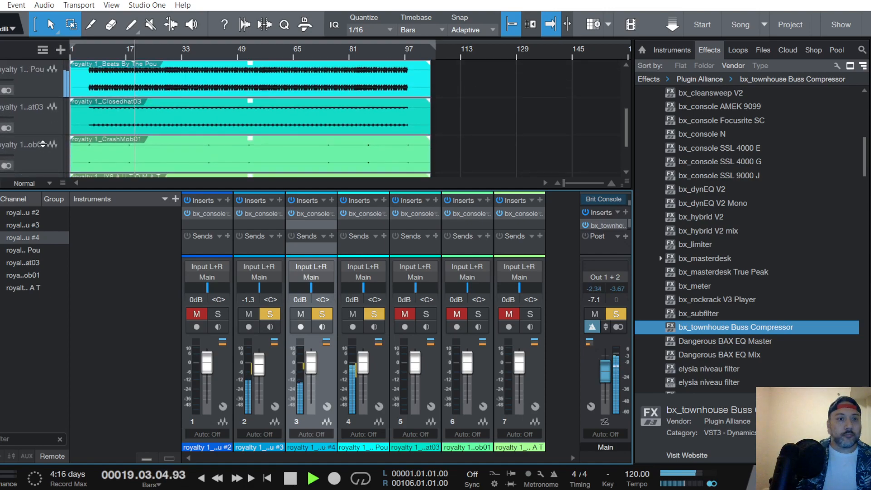
left_click(42, 133)
left_click(405, 313)
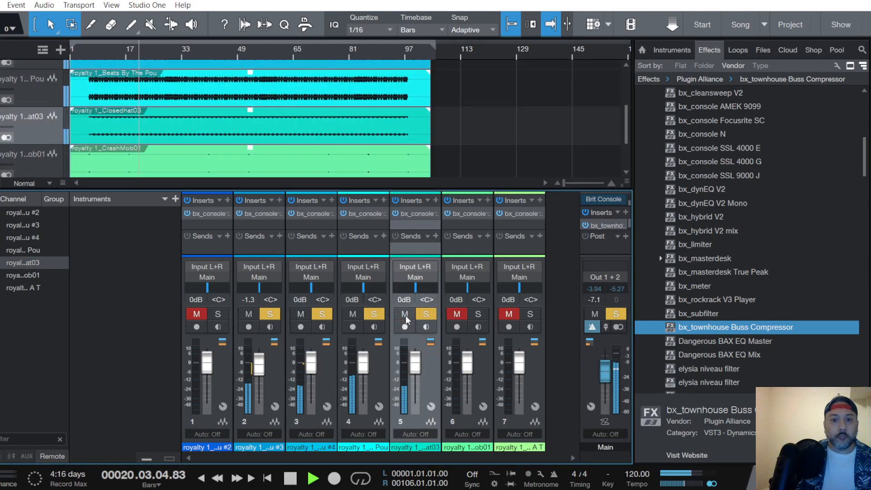
left_click(413, 213)
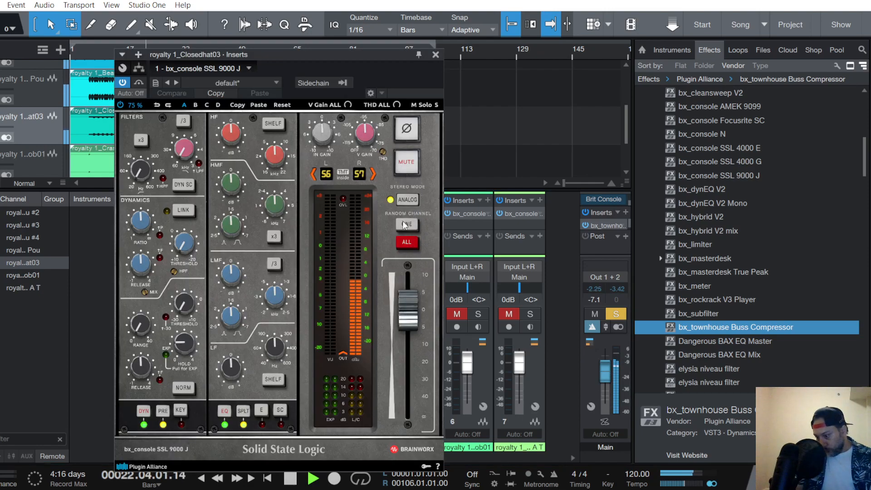
Set Closedhat03's compressor to a 4.0:1 ratio, 0.10 s release and about -8 dB threshold, increase the gate range, and switch off PRE
scroll(136, 223, "up", 1)
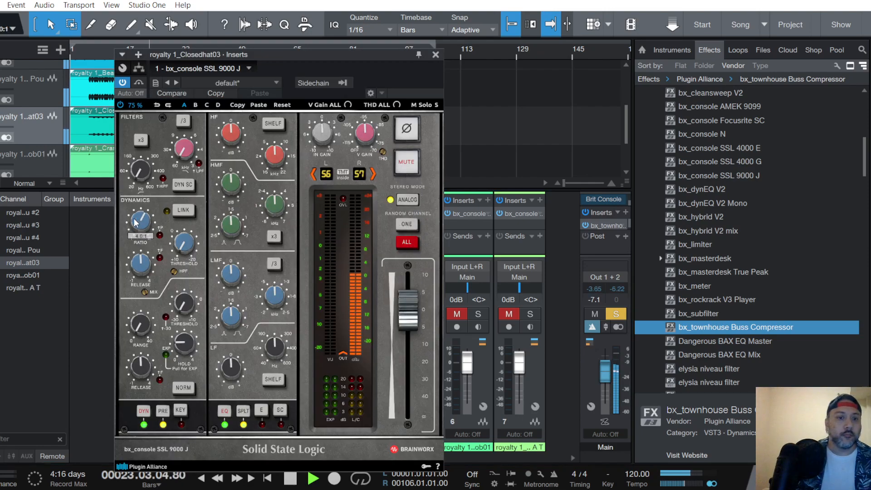
scroll(135, 222, "up", 1)
scroll(139, 263, "down", 5)
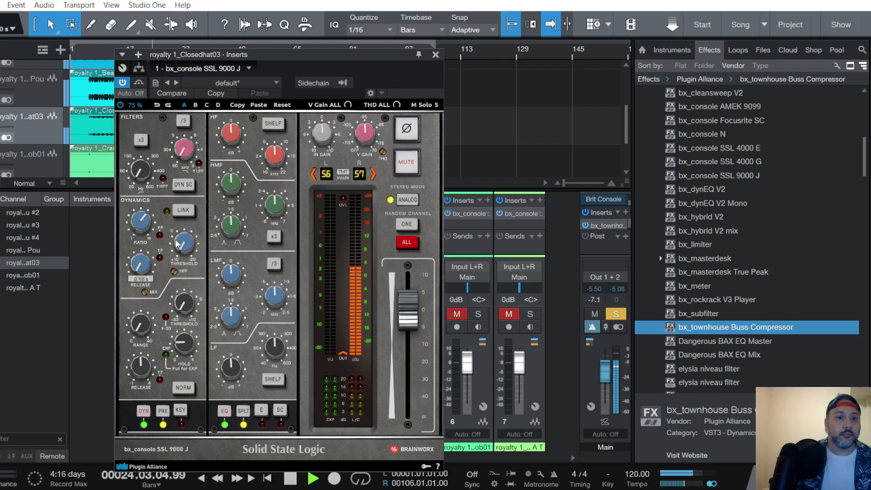
scroll(188, 247, "up", 3)
scroll(188, 248, "down", 3)
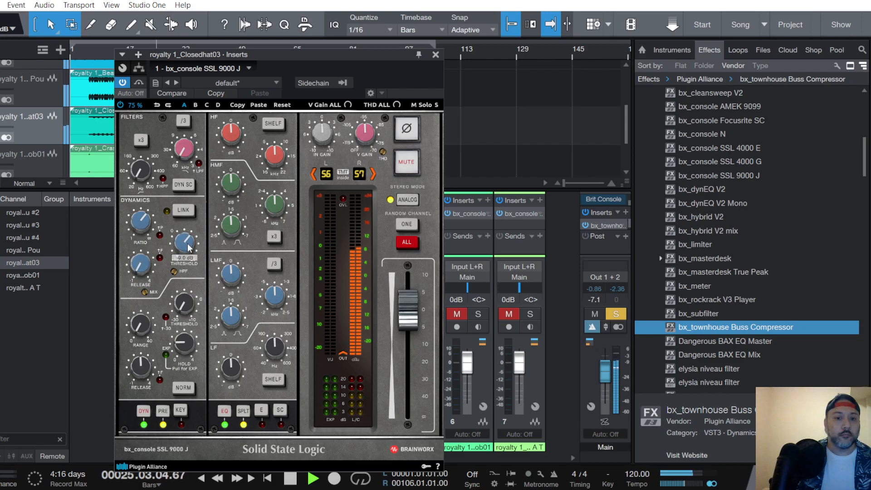
scroll(146, 325, "up", 2)
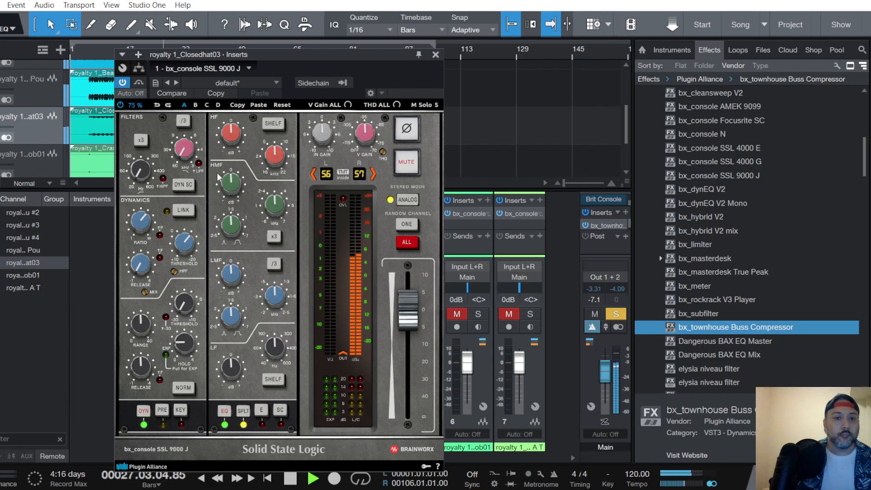
Cut the Closedhat03 track's HF gain to about -3 dB, trim its HMF gain slightly, and close the channel strip
scroll(235, 131, "down", 2)
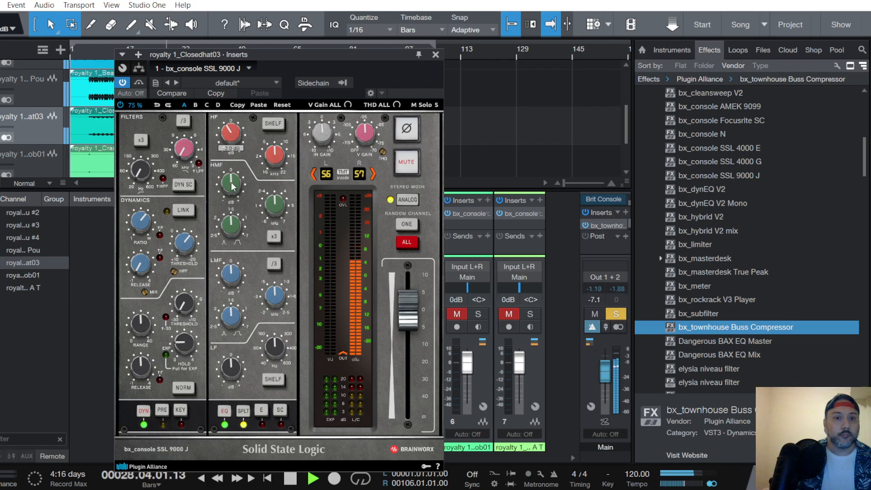
scroll(233, 136, "up", 1)
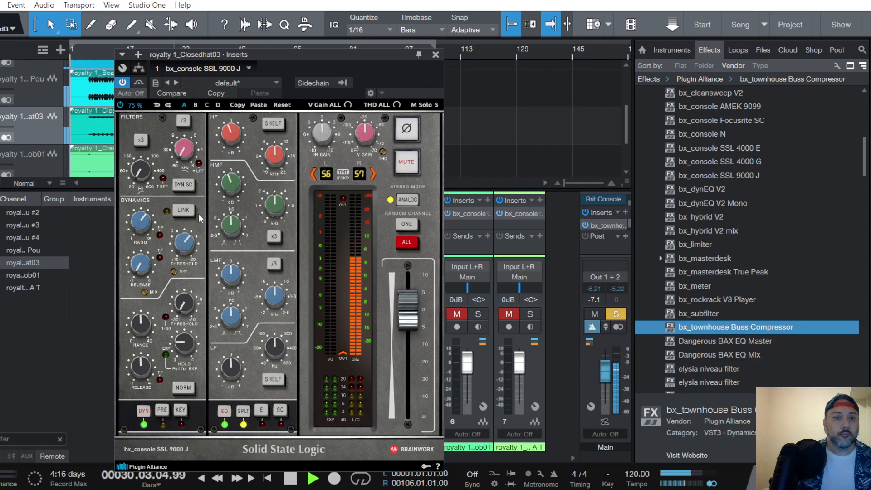
scroll(232, 133, "down", 1)
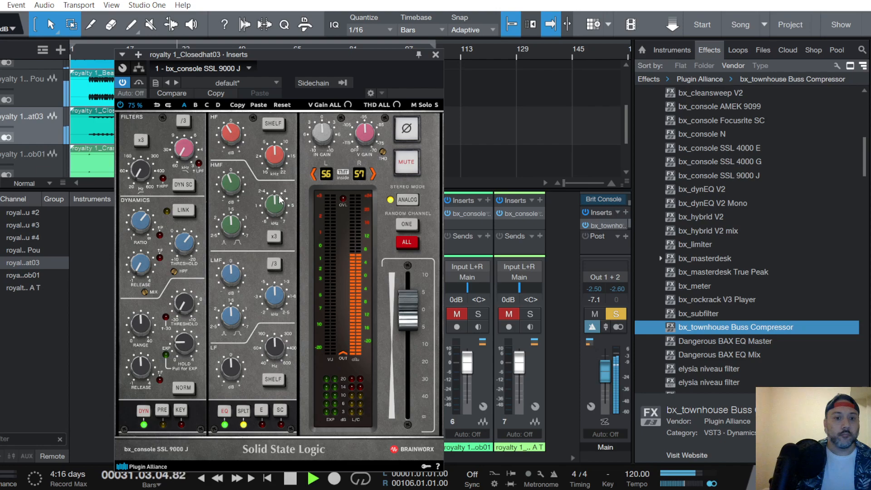
left_click(435, 54)
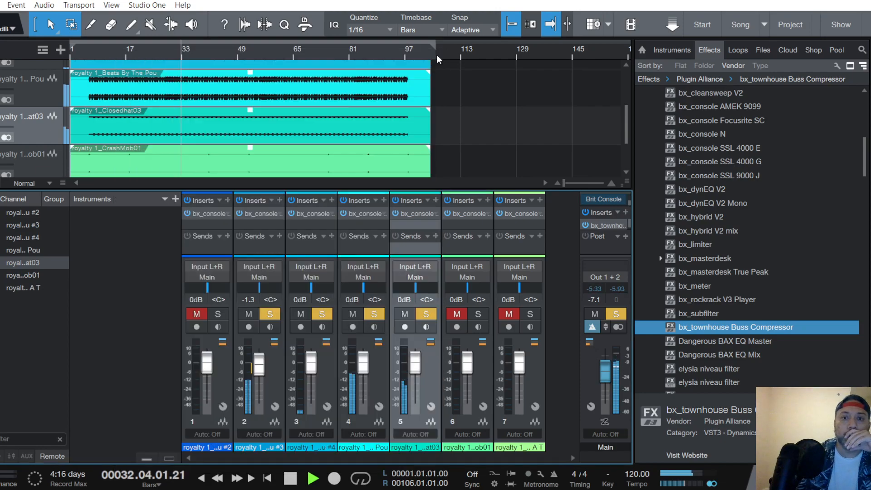
Lower the Closedhat03 track's mixer fader to -1.7 dB
left_click_drag(414, 365, 415, 371)
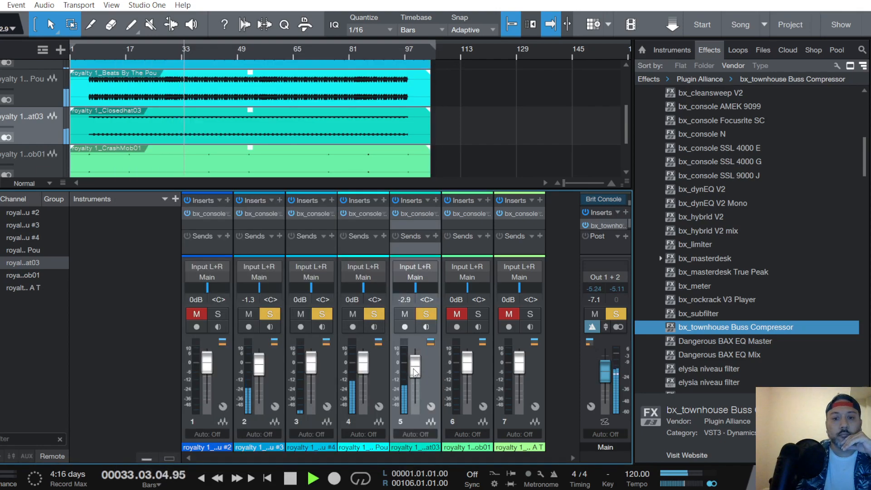
scroll(414, 372, "up", 3)
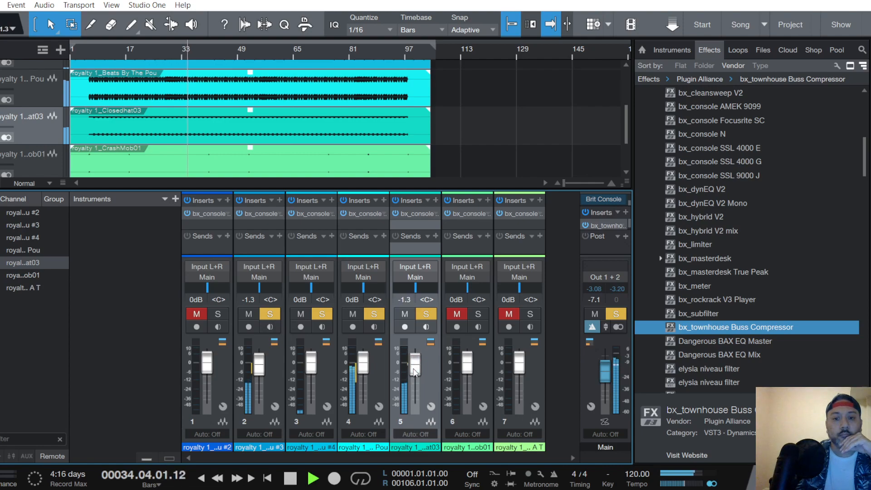
scroll(414, 372, "down", 1)
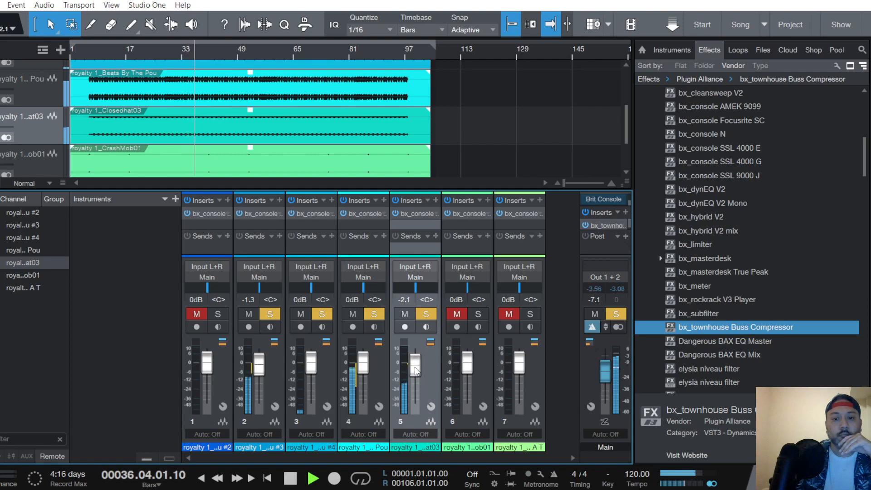
scroll(23, 124, "down", 1)
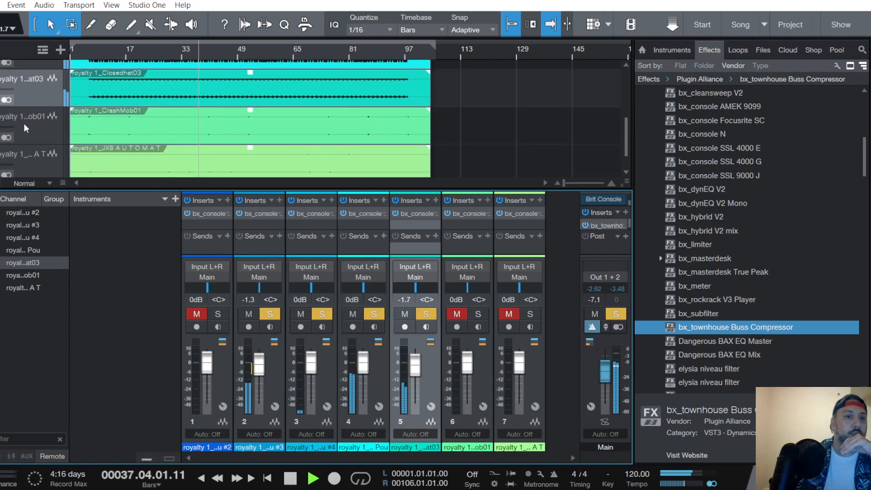
scroll(23, 122, "down", 1)
key("space")
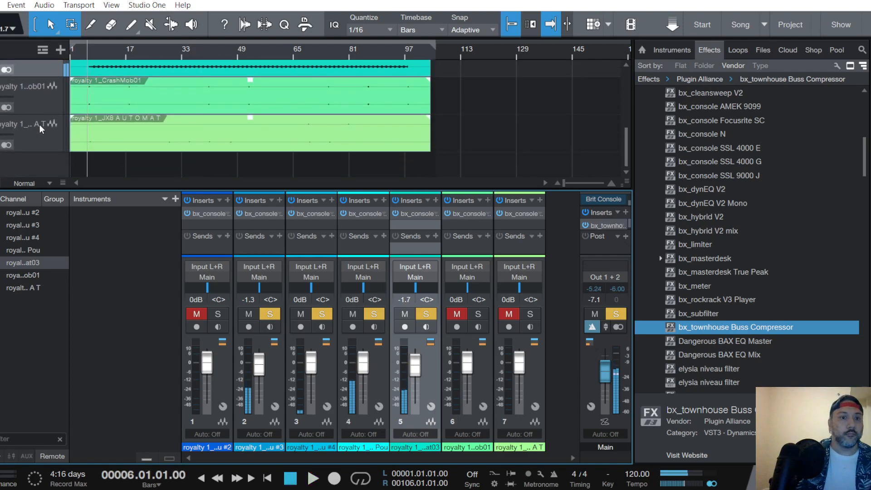
key("space")
scroll(39, 124, "up", 1)
scroll(39, 124, "up", 3)
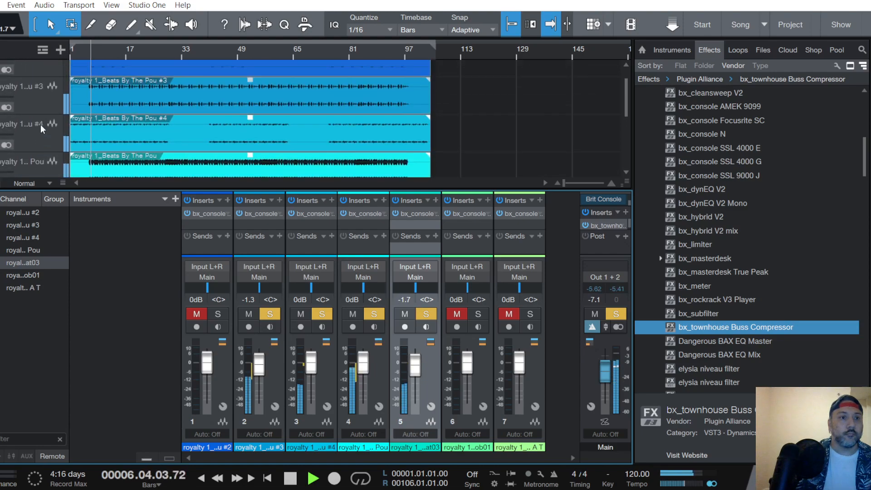
left_click(44, 88)
left_click(196, 314)
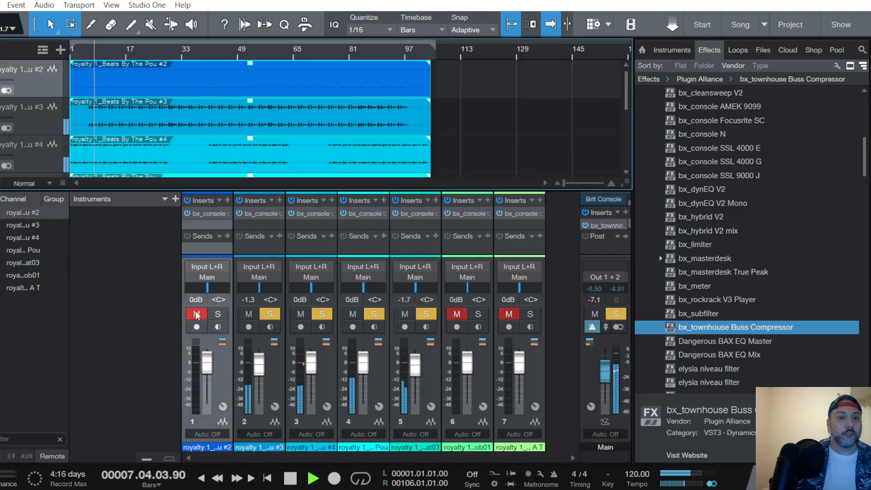
left_click(211, 213)
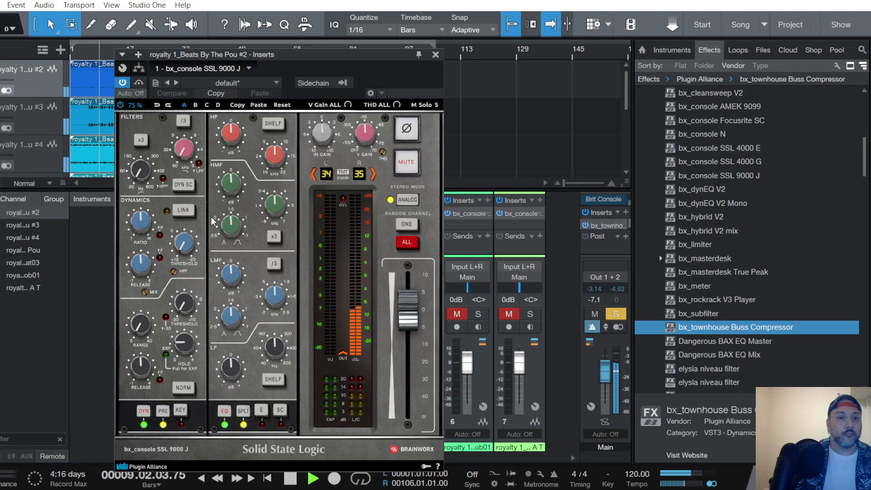
left_click(435, 55)
left_click(196, 314)
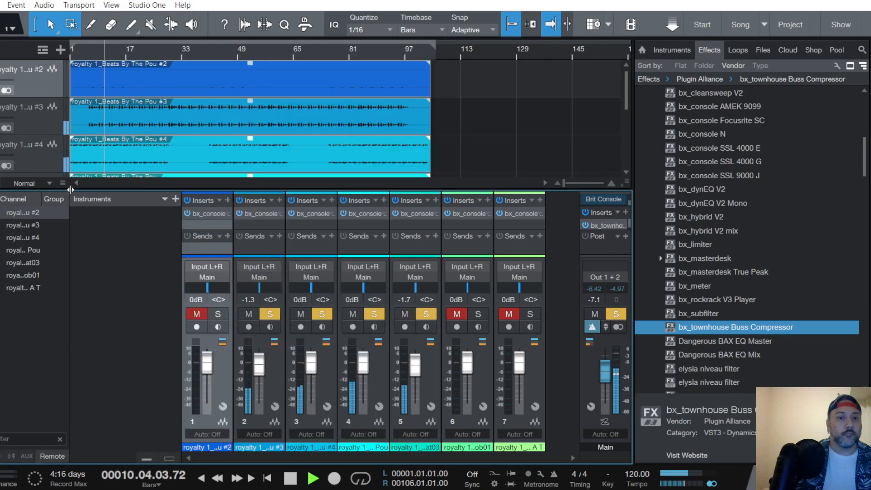
Unmute and solo the JX8 AUTOMAT track, and open its channel strip to adjust the compressor ratio
scroll(31, 145, "down", 5)
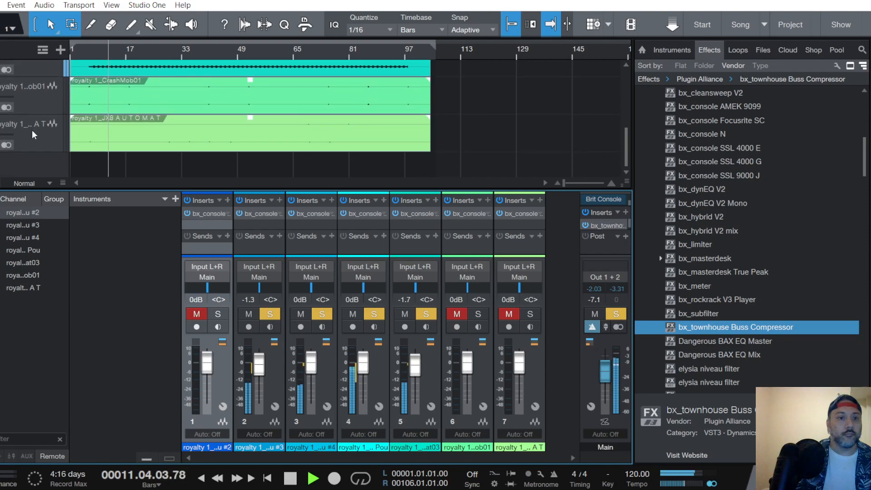
left_click(32, 130)
left_click(529, 314)
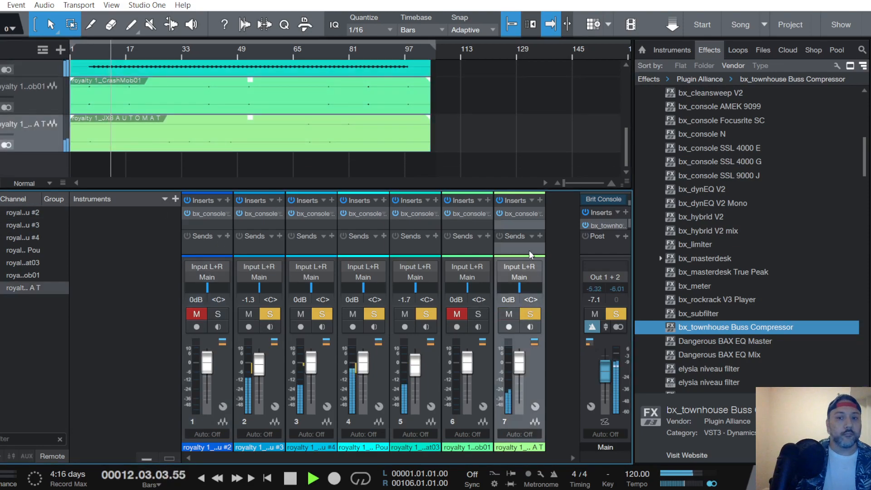
left_click(521, 213)
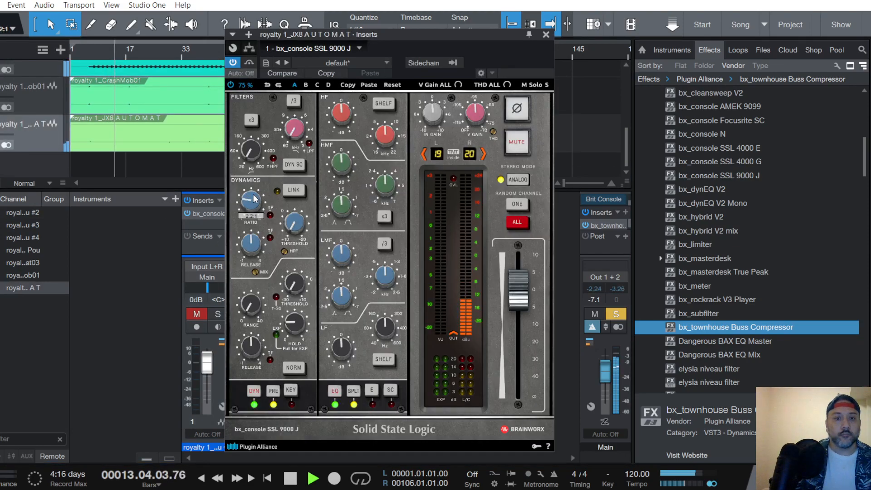
Set the JX8 AUTOMAT track's compressor threshold to -14.0 dB while replaying the passage
scroll(297, 226, "up", 8)
key("space")
key("space")
scroll(297, 225, "down", 2)
scroll(297, 225, "down", 9)
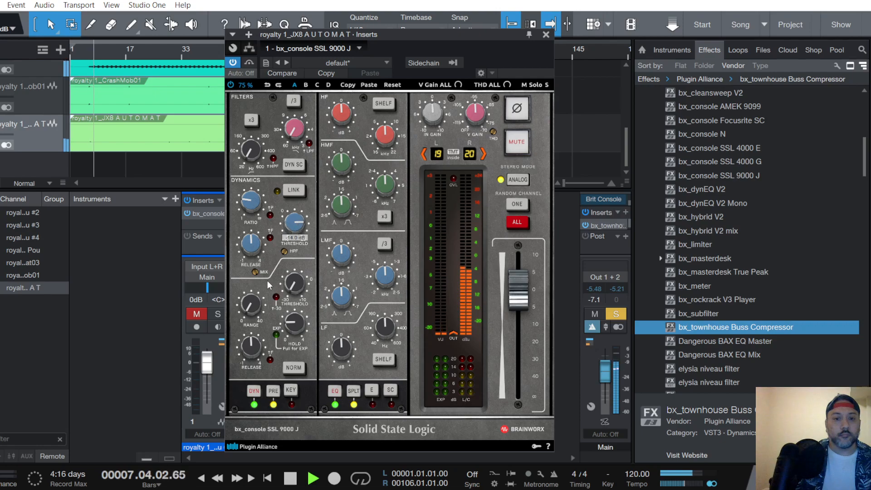
Set the JX8 AUTOMAT track's gate range to 20 dB, switch off PRE, and restart playback
scroll(255, 311, "up", 2)
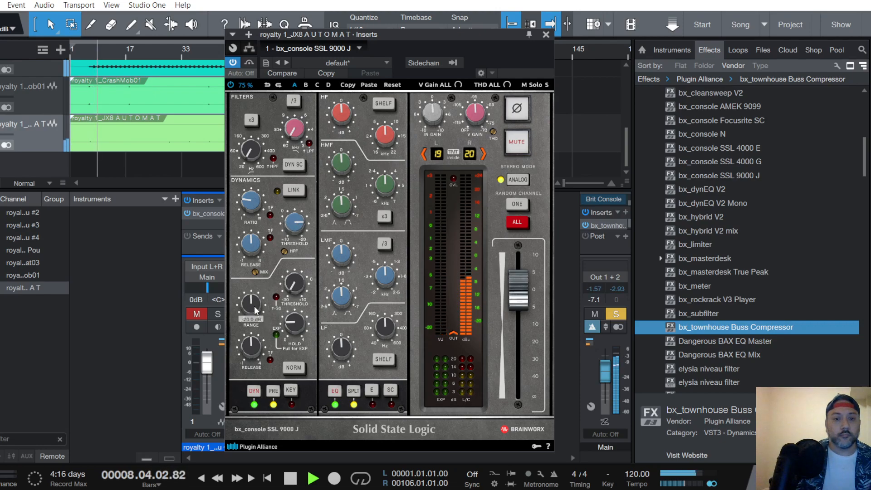
left_click(273, 390)
key("space")
key("space")
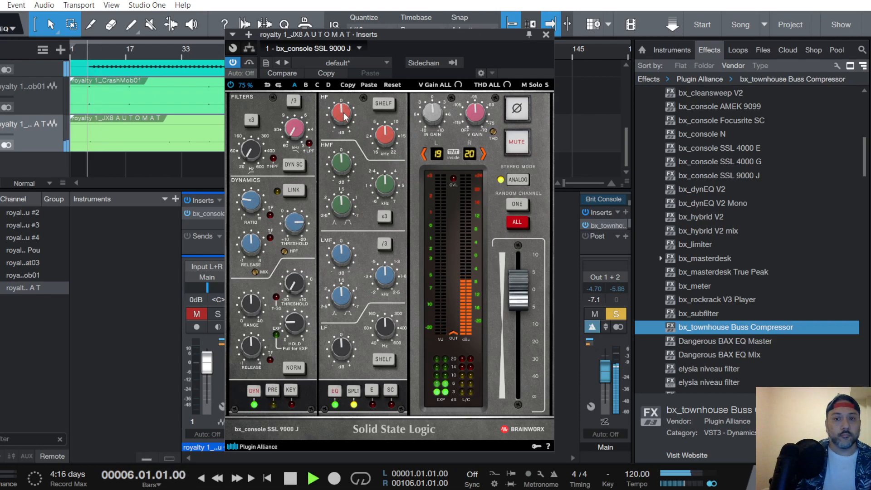
Fine-tune the JX8 AUTOMAT track's HF, HMF and LMF gains, and cut its LF gain slightly
scroll(342, 114, "up", 2)
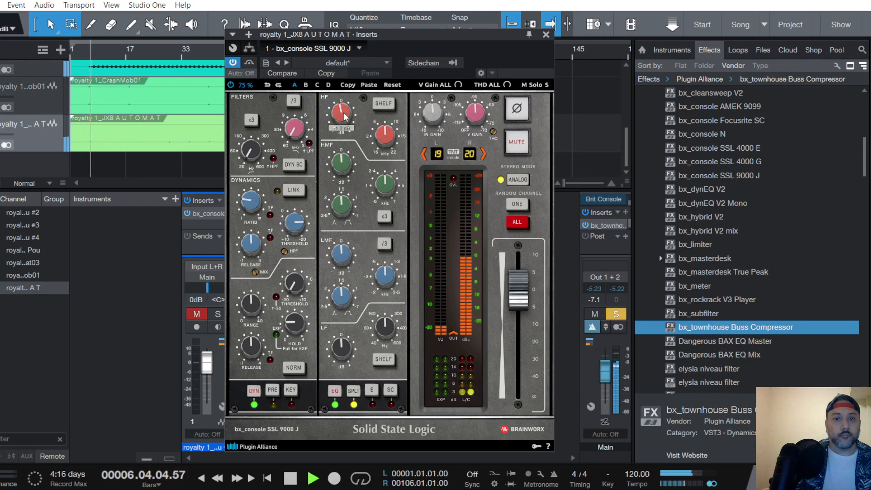
scroll(343, 169, "up", 1)
scroll(343, 352, "down", 2)
scroll(345, 260, "up", 1)
Restart playback, lower the JX8 AUTOMAT track's low-pass filter cutoff, and switch the filter off to compare the sound
key("space")
key("space")
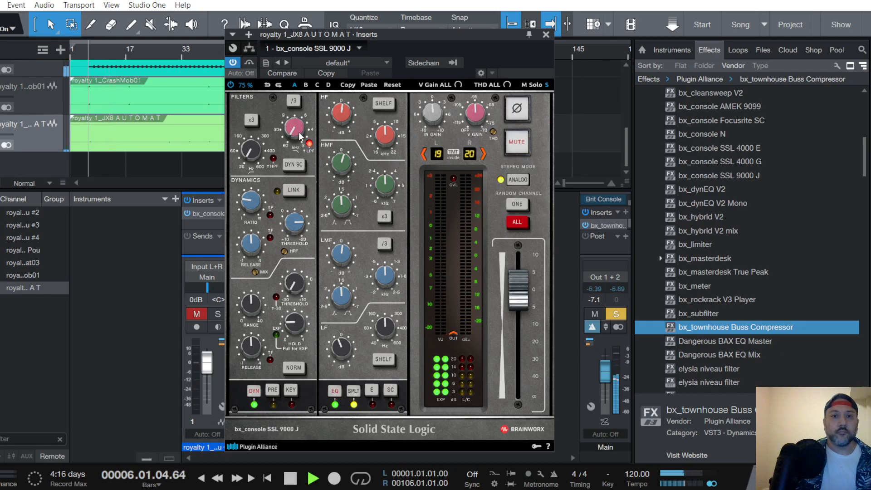
left_click_drag(298, 135, 296, 133)
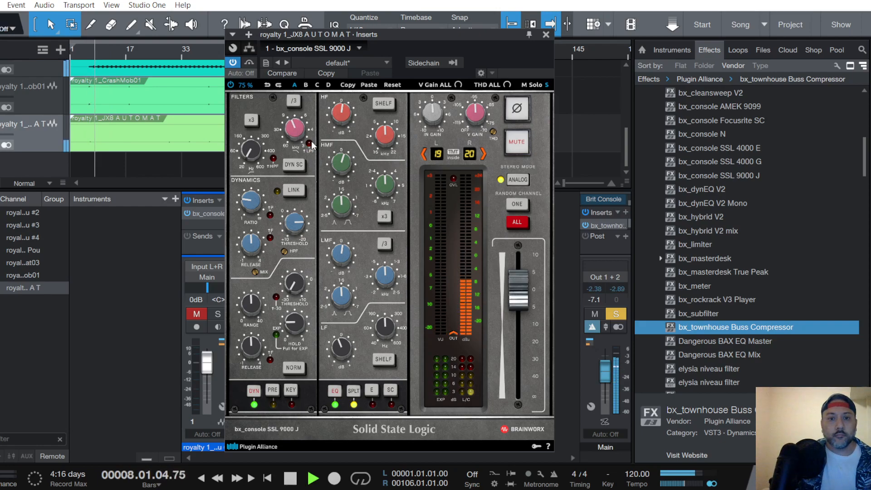
Switch off side solo on the JX8 AUTOMAT channel strip, restart playback, and audition the mid signal
left_click(546, 86)
key("space")
key("space")
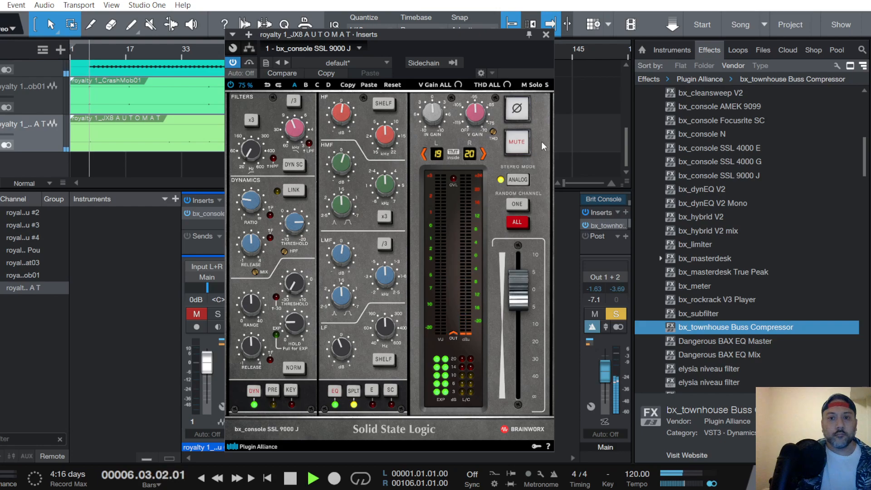
left_click(522, 85)
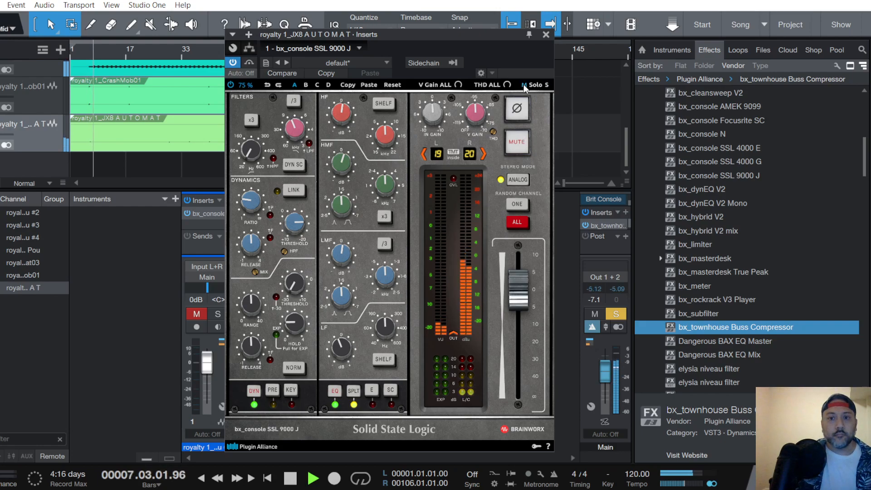
Replay the passage, set the JX8 AUTOMAT track's HMF gain to +1.0 dB, and trim its LMF gain slightly
key("space")
key("space")
scroll(346, 165, "down", 2)
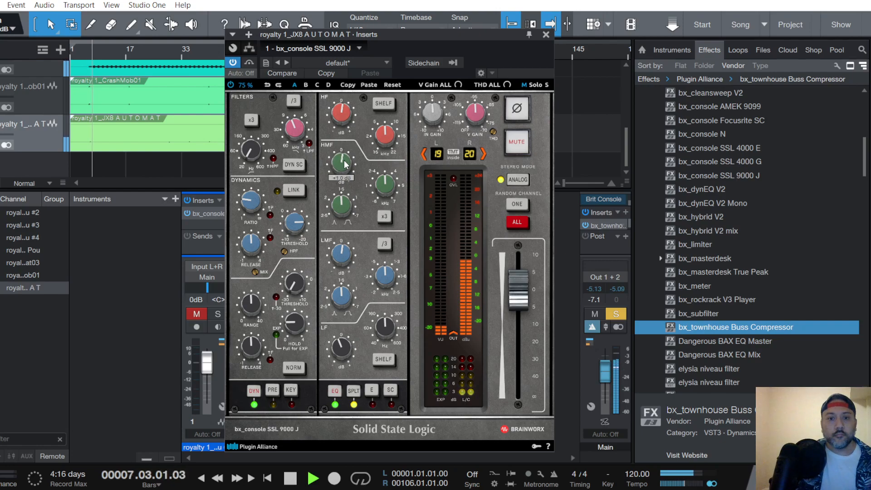
scroll(340, 166, "down", 1)
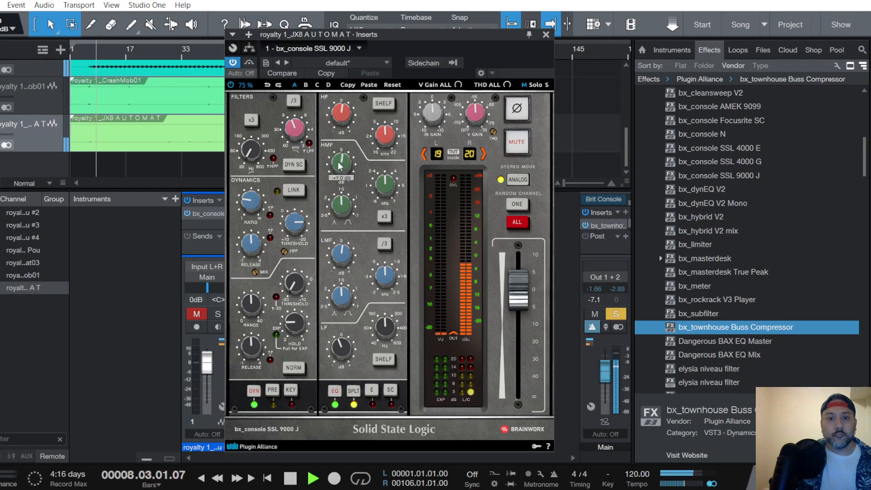
scroll(341, 252, "up", 1)
key("space")
key("space")
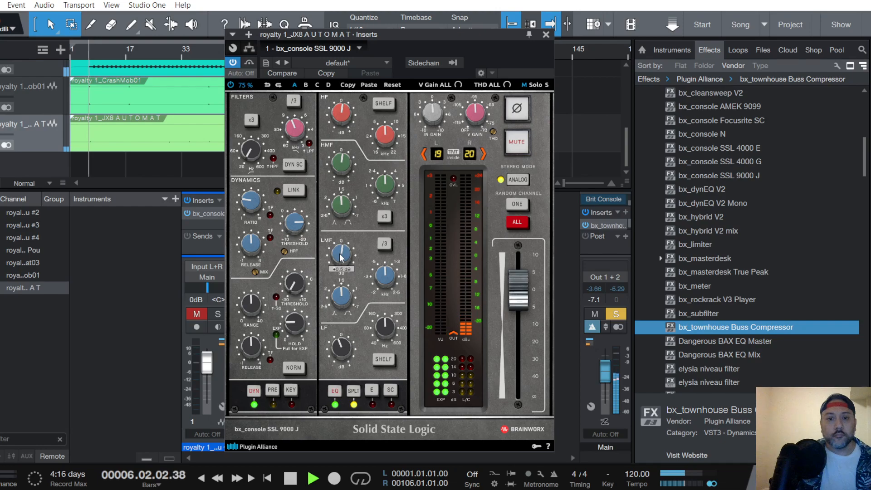
scroll(342, 256, "down", 1)
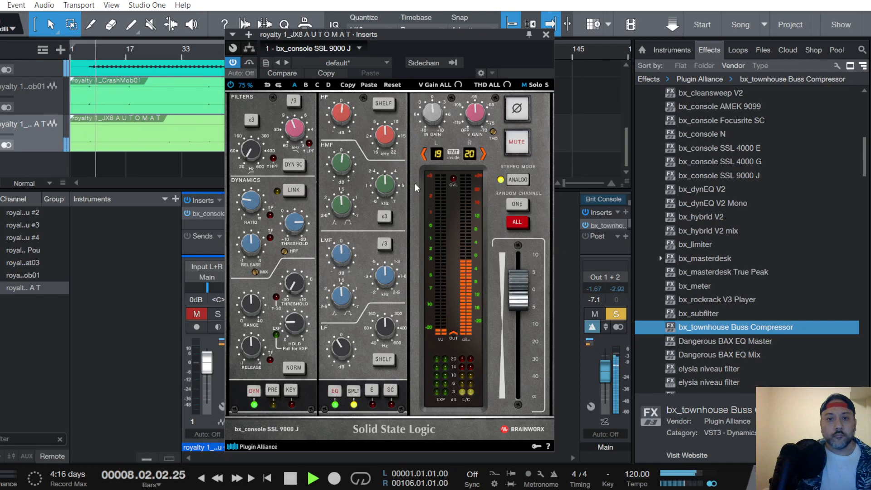
Boost the JX8 AUTOMAT track's HF gain to +20.0 dB, sweep the HF frequency during playback, and reduce the gain to +2.0 dB
left_click(525, 86)
key("space")
key("space")
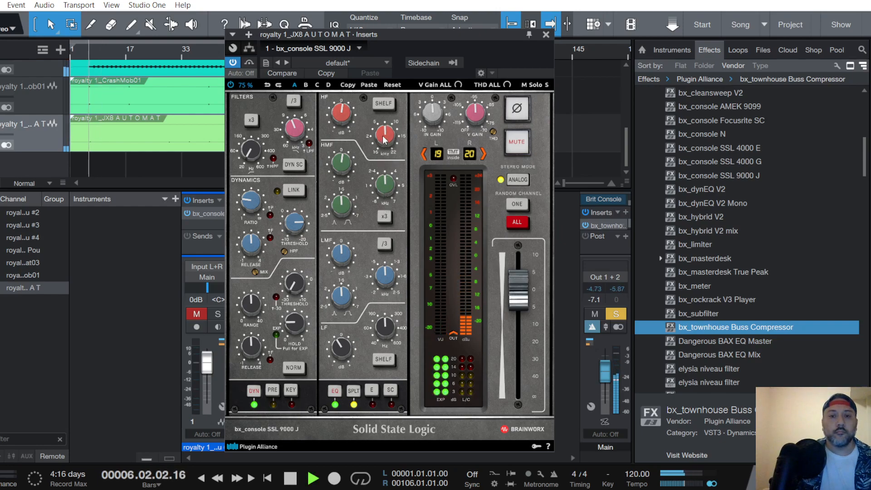
scroll(383, 140, "up", 2)
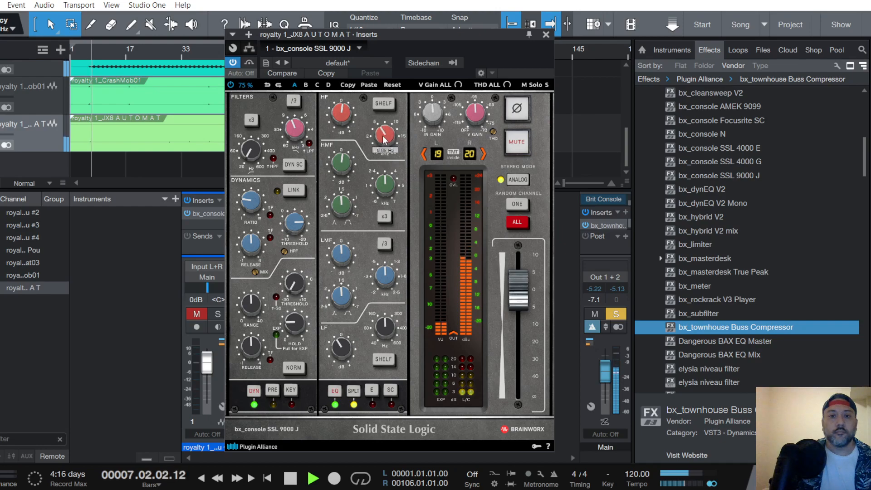
scroll(346, 116, "up", 4)
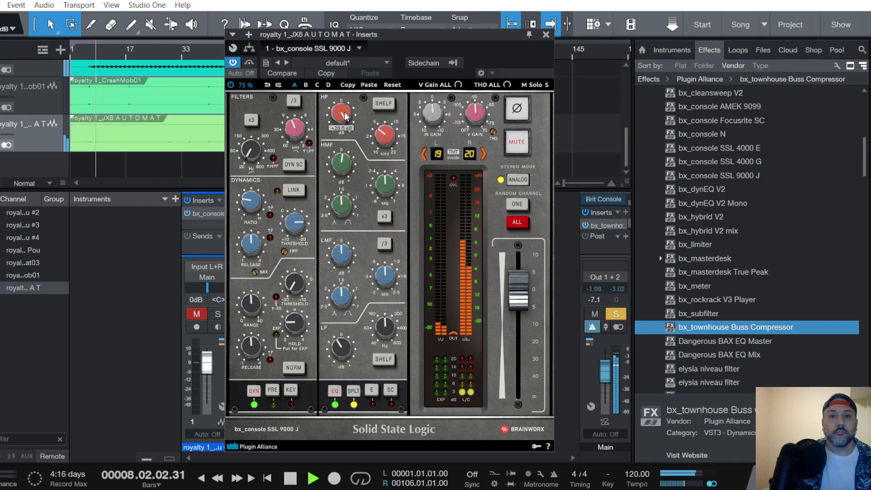
key("space")
key("space")
scroll(385, 137, "up", 3)
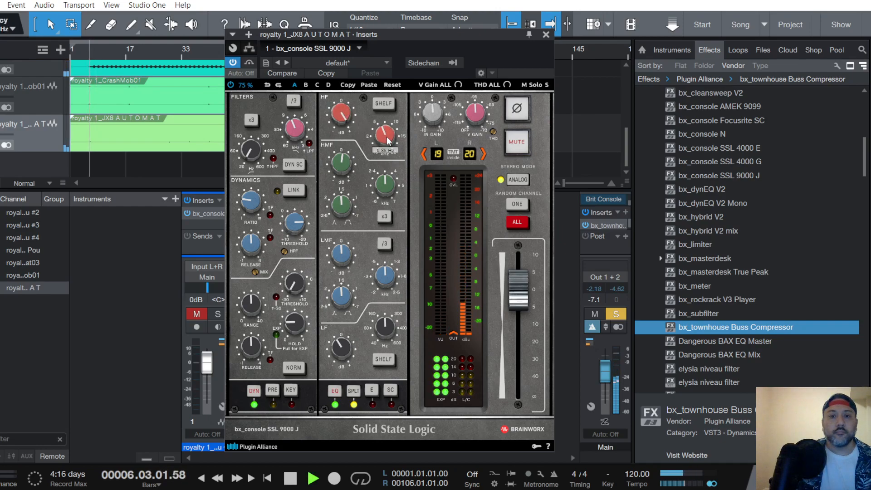
scroll(337, 123, "down", 5)
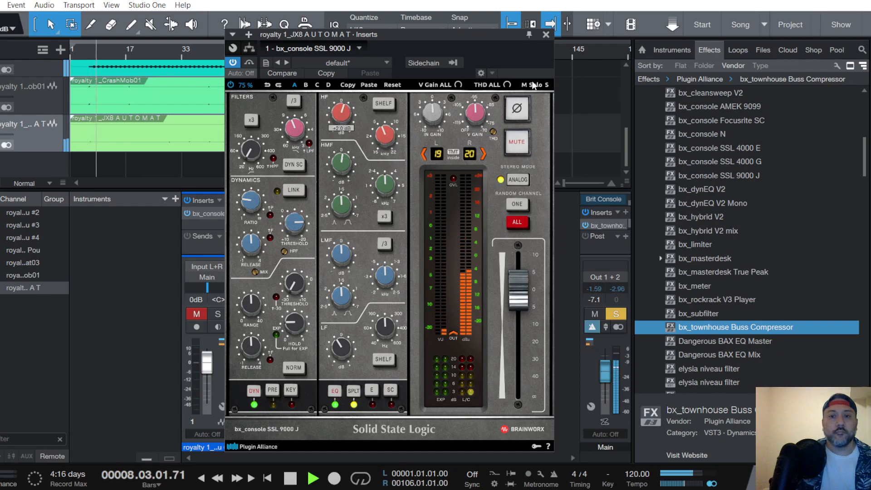
Set the JX8 AUTOMAT track's HF gain to +1.0 dB and replay the passage, toggling side solo to compare
key("space")
key("space")
scroll(343, 118, "up", 2)
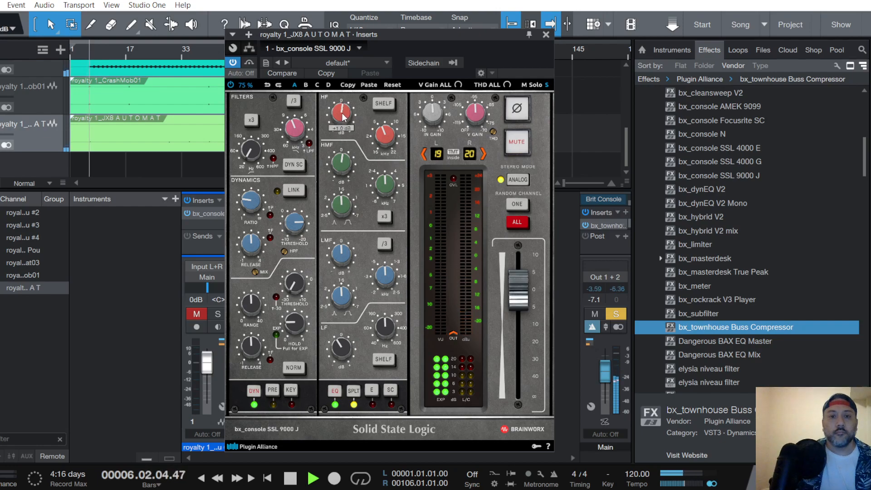
scroll(342, 117, "up", 1)
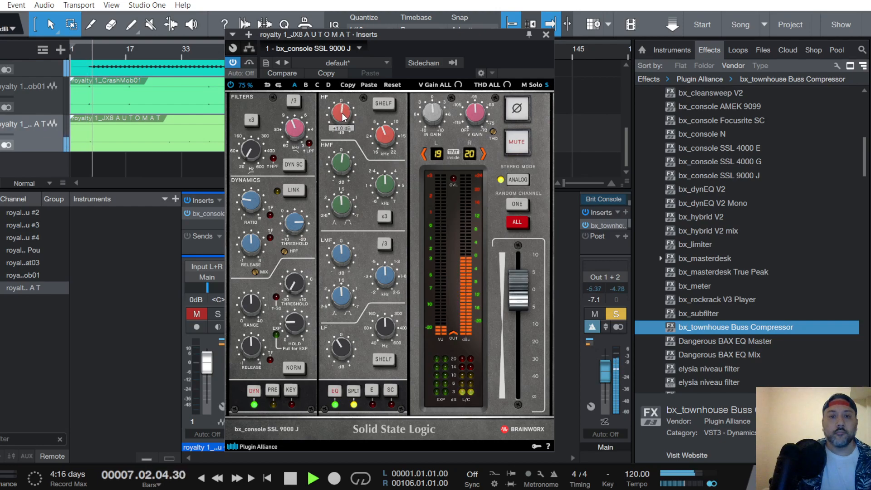
left_click(546, 85)
key("space")
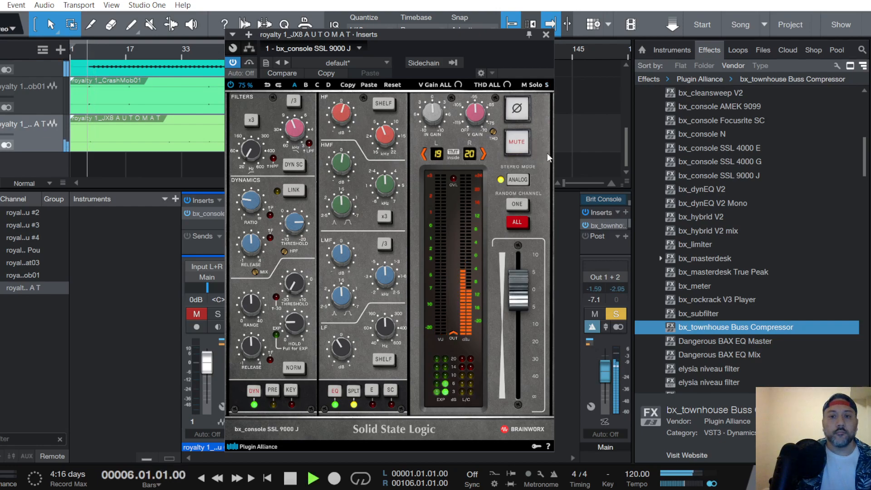
key("space")
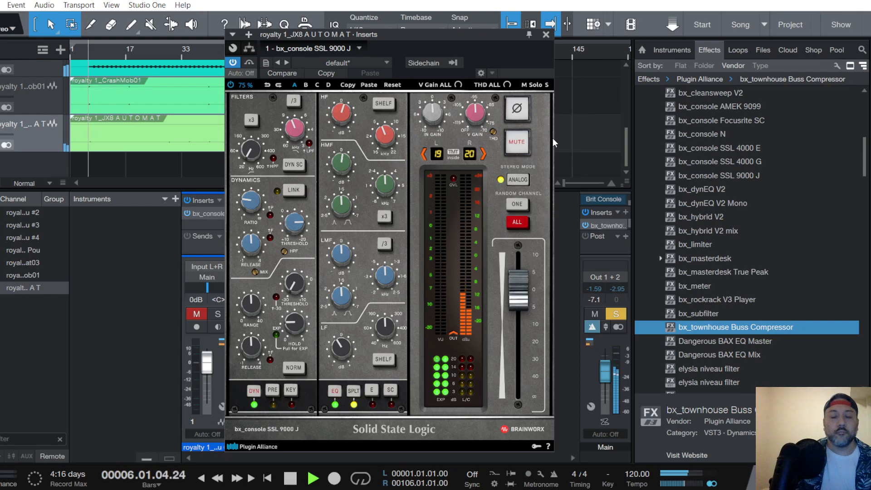
Close the JX8 AUTOMAT channel strip and set the track's mixer level to -4.6 dB while replaying the passage
left_click(546, 34)
key("space")
key("space")
left_click_drag(519, 364, 519, 374)
key("space")
key("space")
left_click_drag(520, 371, 521, 370)
key("space")
key("space")
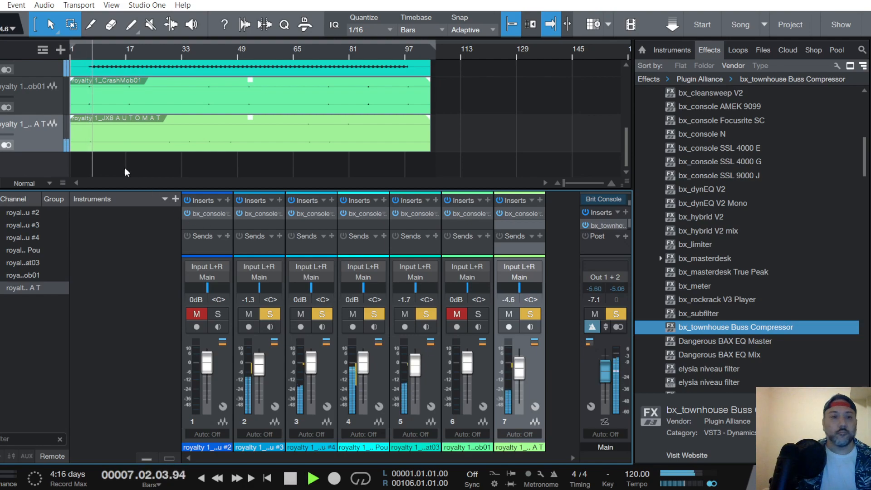
Select the Beats By The Pou #2 track, unmute it, and open its bx_console SSL 9000 J channel strip
scroll(46, 105, "up", 5)
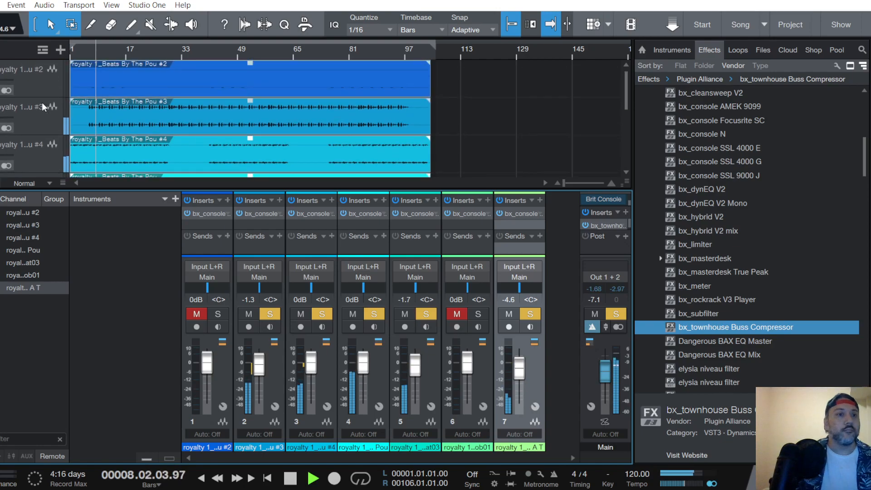
left_click(31, 82)
left_click(200, 314)
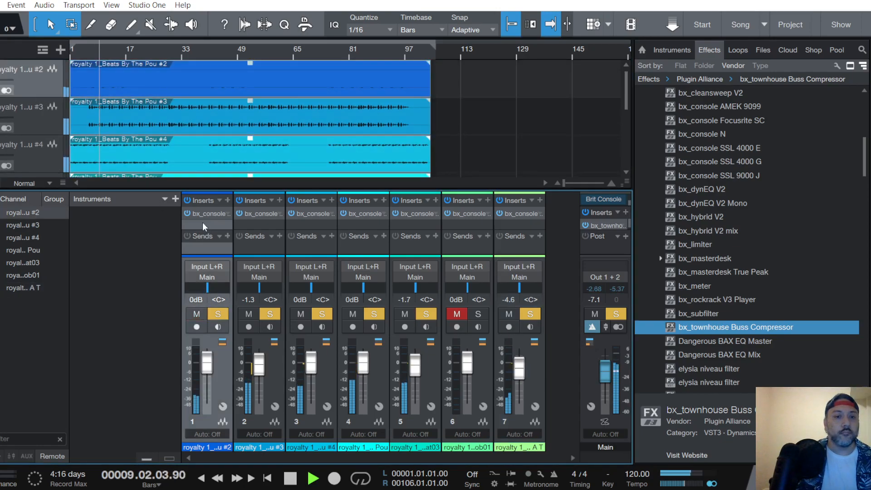
left_click(207, 213)
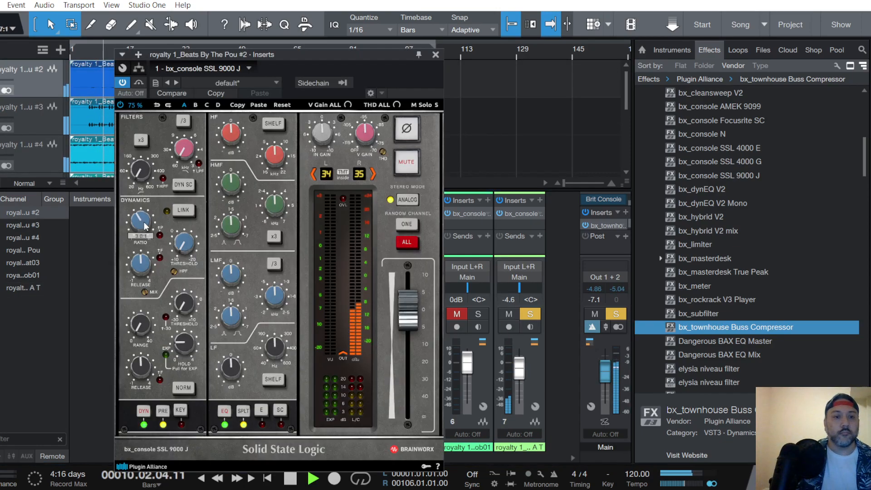
Raise the Beats By The Pou #2 track's compression ratio, set threshold to -15.0 dB and gate range to 20 dB, and switch off PRE
scroll(185, 250, "up", 12)
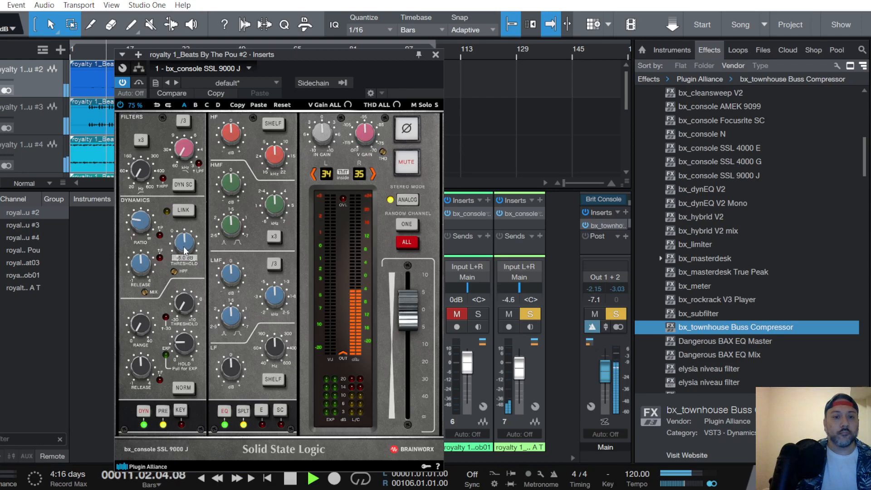
scroll(185, 250, "up", 2)
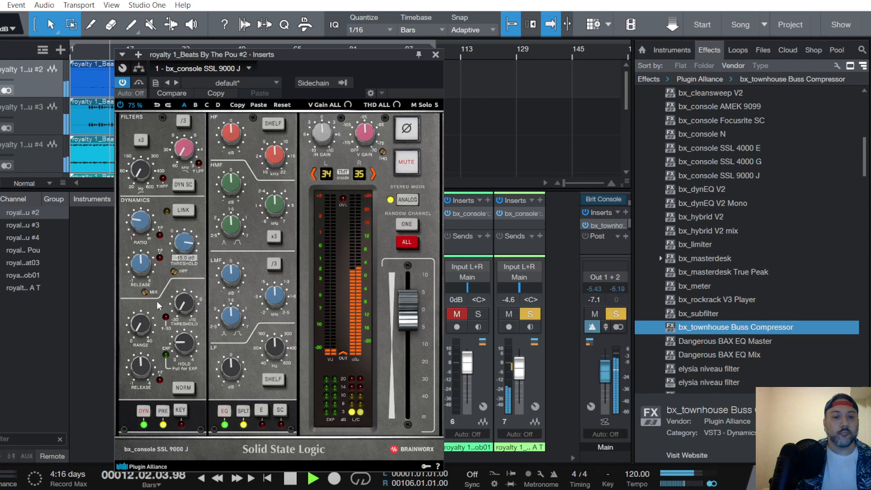
scroll(144, 330, "up", 6)
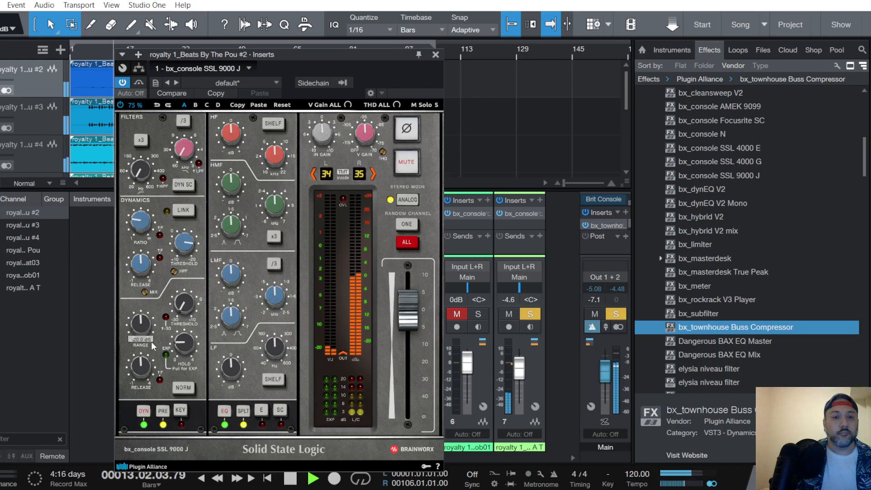
left_click(163, 410)
left_click_drag(311, 57, 320, 42)
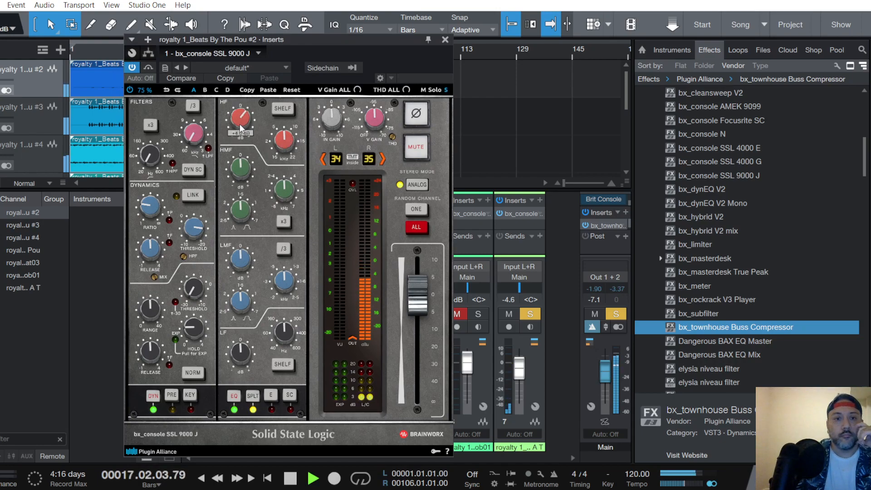
Tune the Beats By The Pou #2 track's HF frequency and set its HF gain to +1.0 dB, toggling side solo to compare
mouse_move(284, 139)
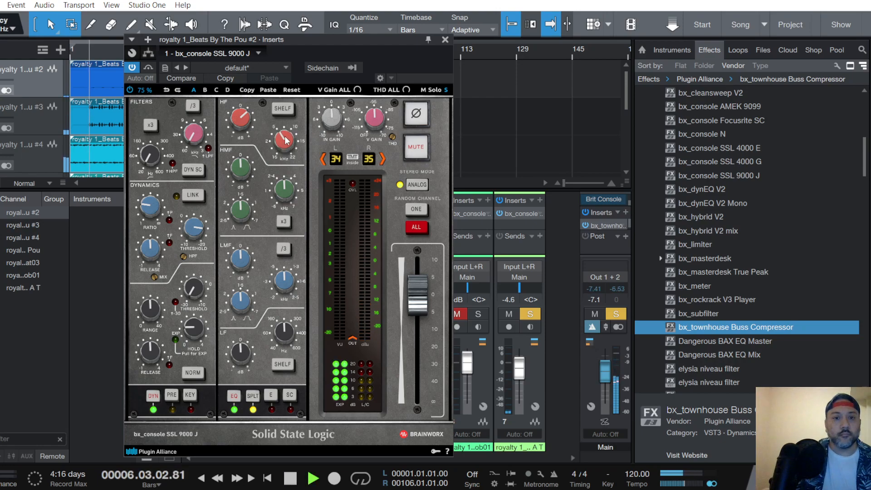
scroll(284, 137, "up", 2)
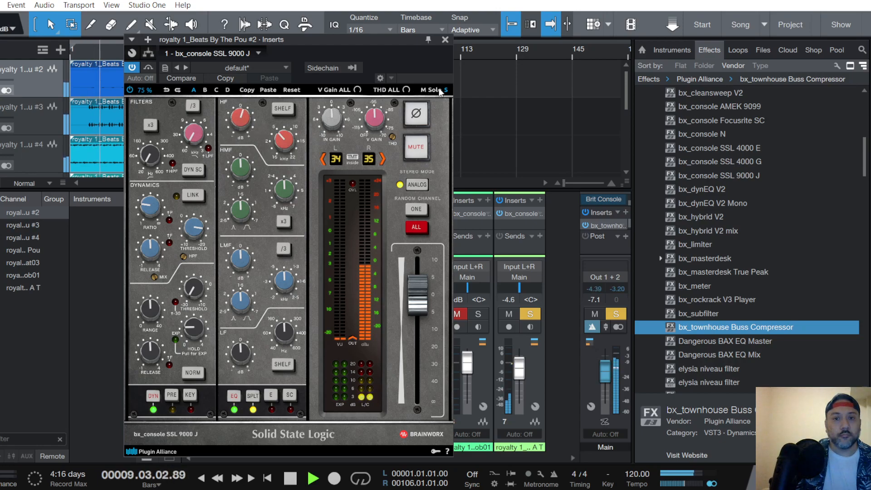
scroll(243, 122, "down", 1)
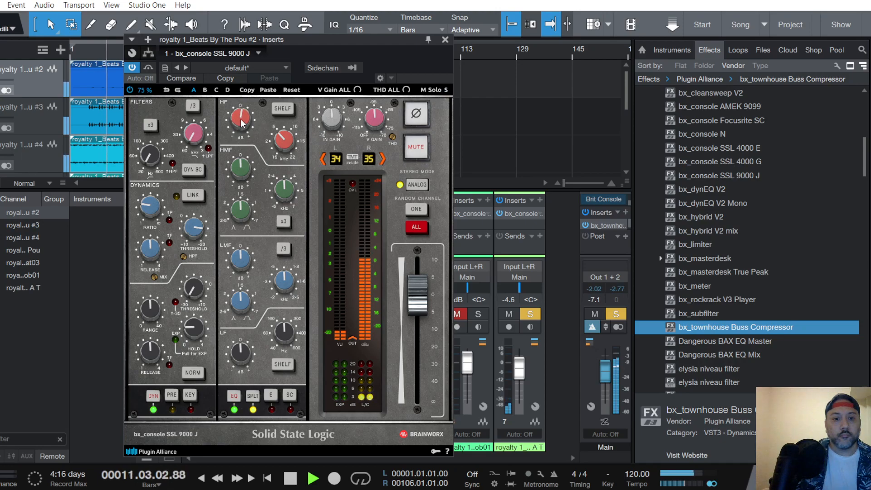
scroll(243, 123, "up", 2)
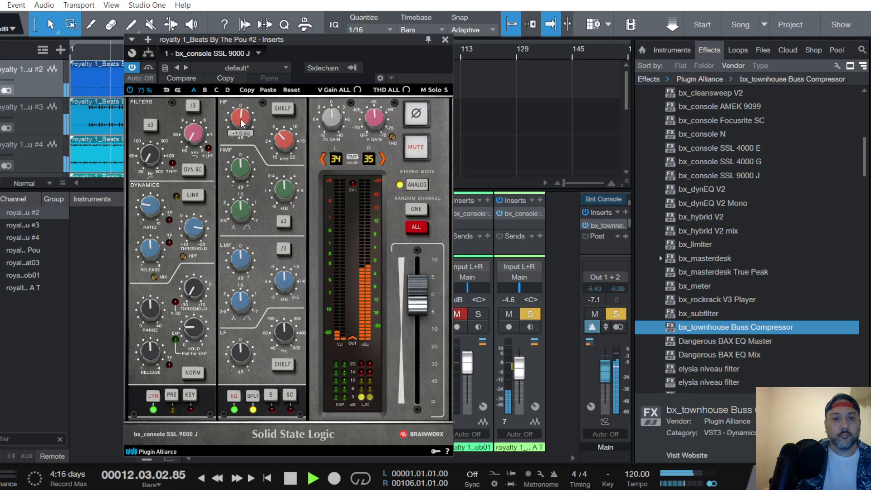
left_click(446, 91)
Boost the Beats By The Pou #2 track's HMF gain, sweep the HMF frequency lower, and settle on a slight boost
scroll(241, 171, "up", 2)
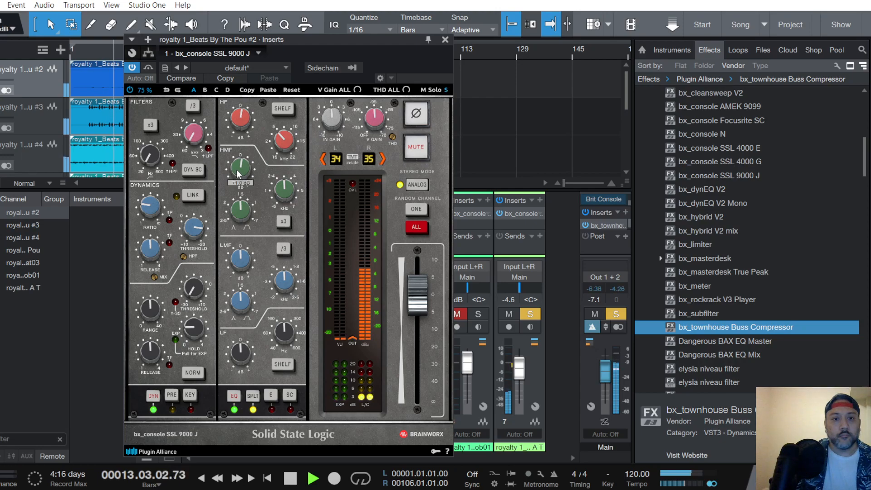
scroll(241, 173, "up", 8)
scroll(282, 191, "up", 2)
scroll(242, 176, "down", 4)
scroll(241, 176, "down", 2)
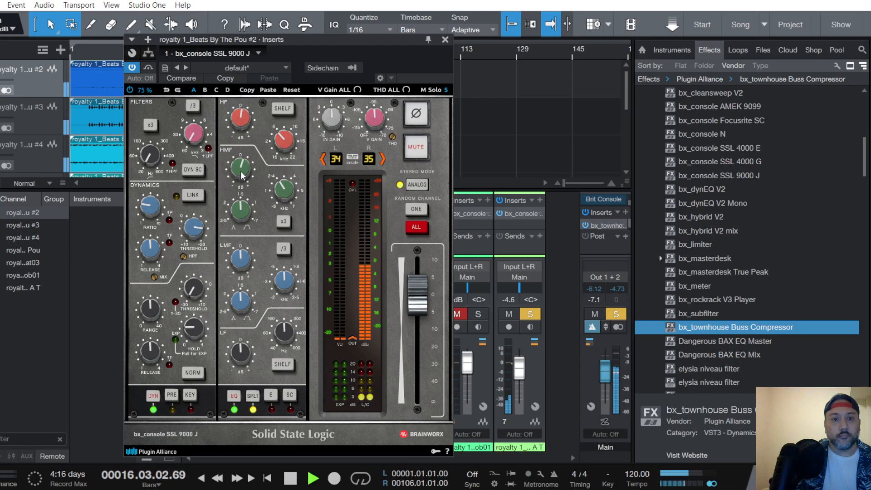
mouse_move(246, 171)
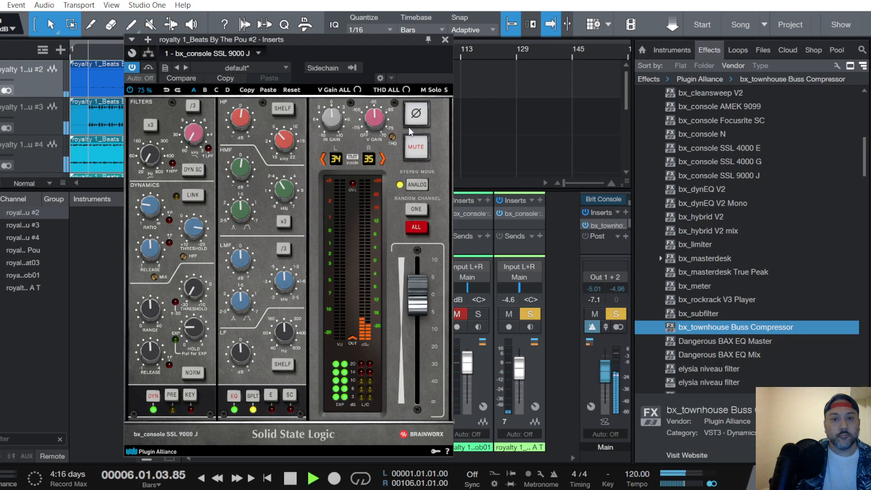
left_click(445, 91)
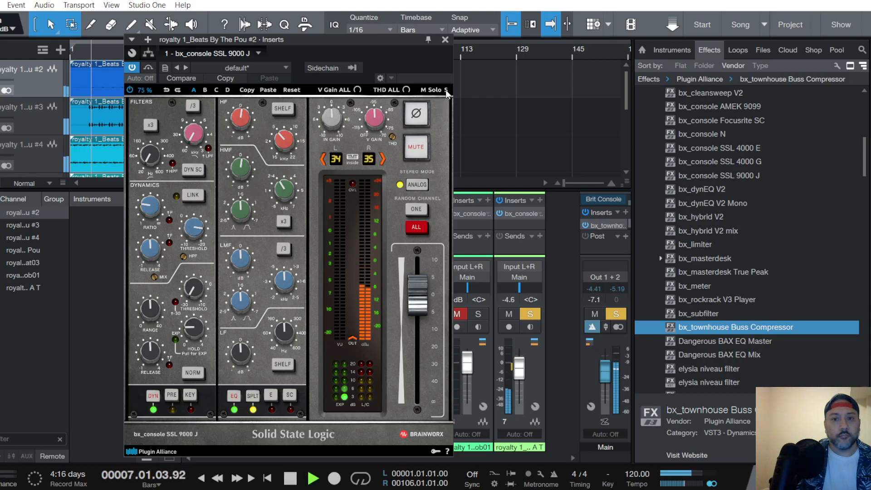
Boost the Beats By The Pou #2 track's LMF gain to find a lower LMF frequency, and reduce it to a slight boost
left_click_drag(245, 262, 245, 213)
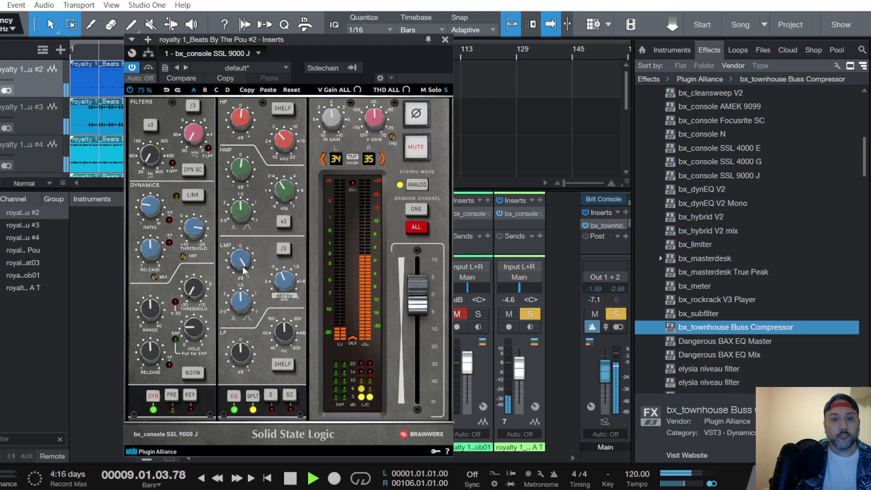
left_click_drag(246, 265, 242, 267)
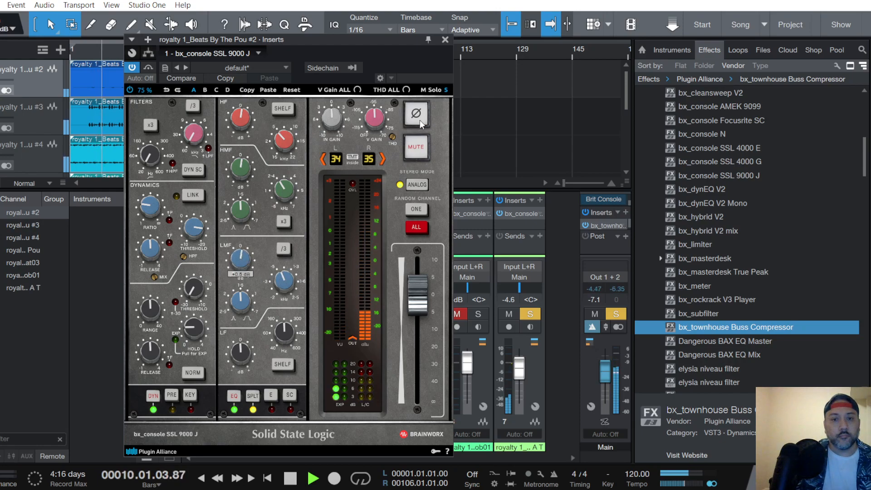
double_click(239, 264)
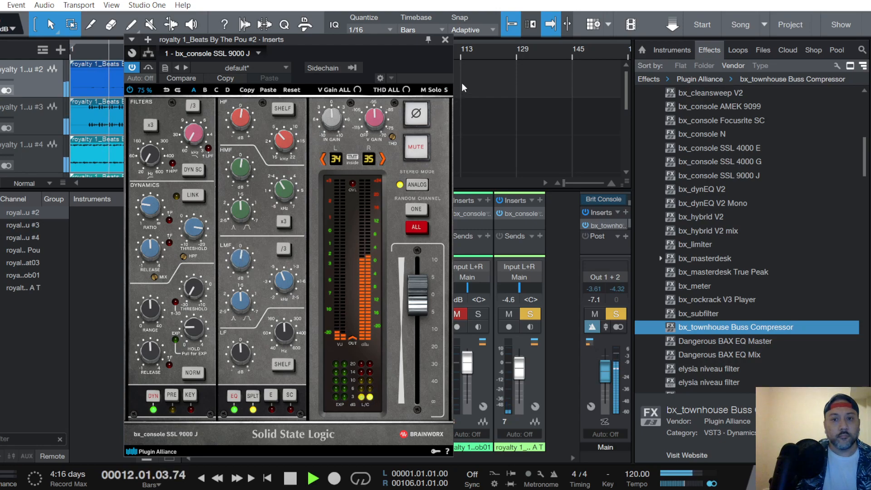
Boost the Beats By The Pou #2 track's LF gain, sweep the LF frequency higher, and pull the gain back down
left_click_drag(233, 353, 234, 349)
scroll(280, 332, "up", 4)
scroll(282, 336, "up", 1)
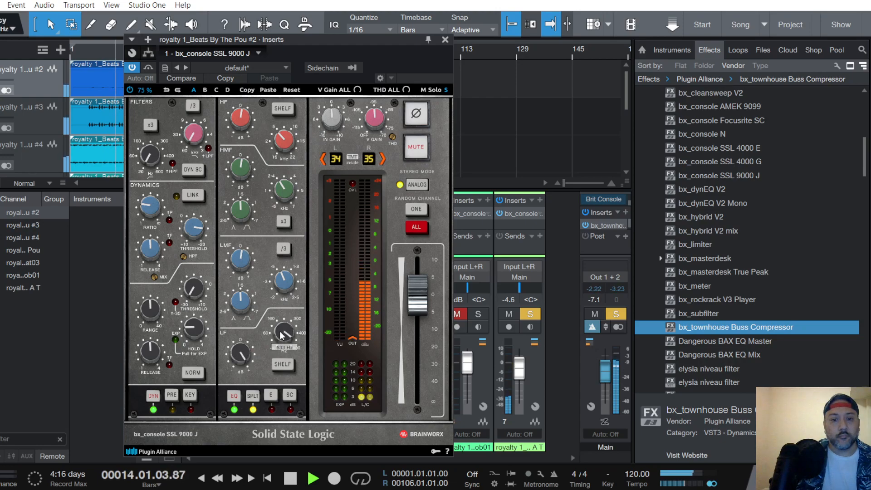
scroll(245, 351, "down", 19)
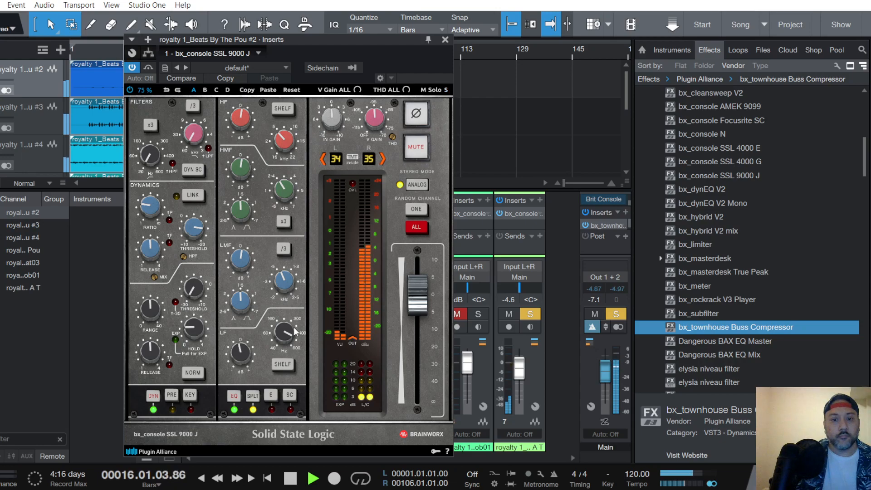
scroll(242, 356, "down", 1)
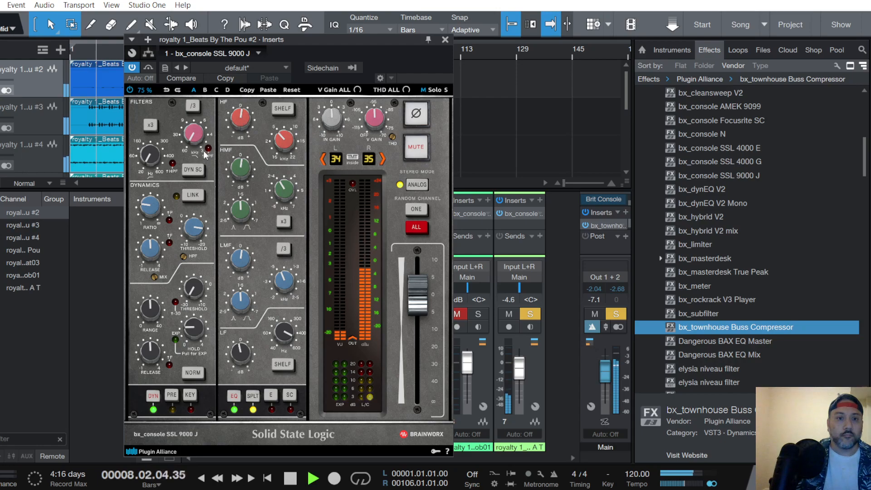
Enable the low-pass filter on the Beats By The Pou #2 track, tune its cutoff frequency by ear, and close the channel strip
scroll(194, 137, "up", 6)
scroll(194, 137, "down", 2)
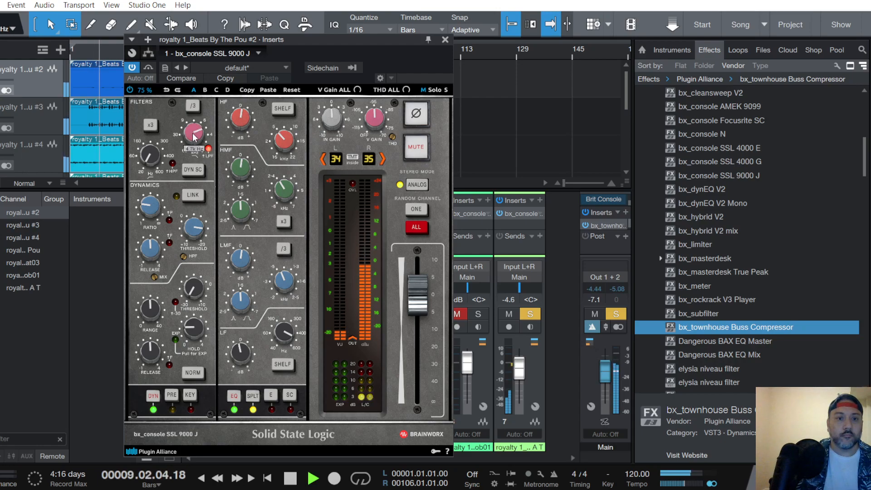
scroll(194, 137, "up", 2)
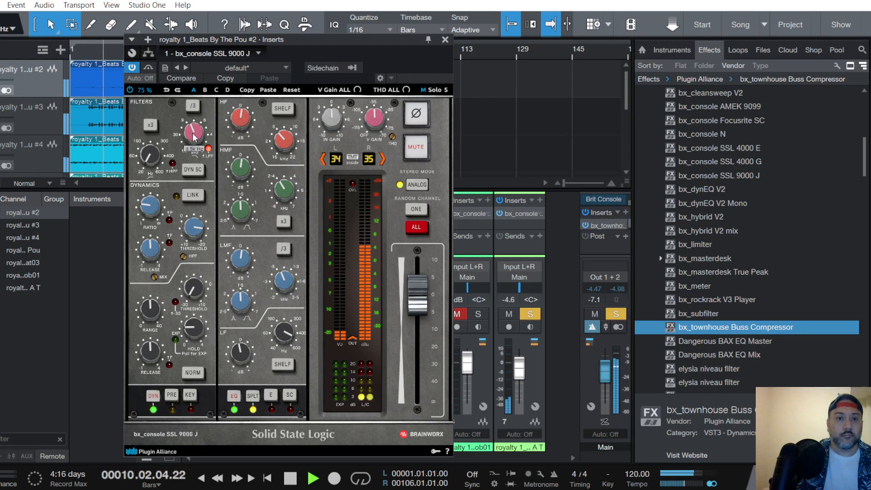
scroll(194, 137, "up", 1)
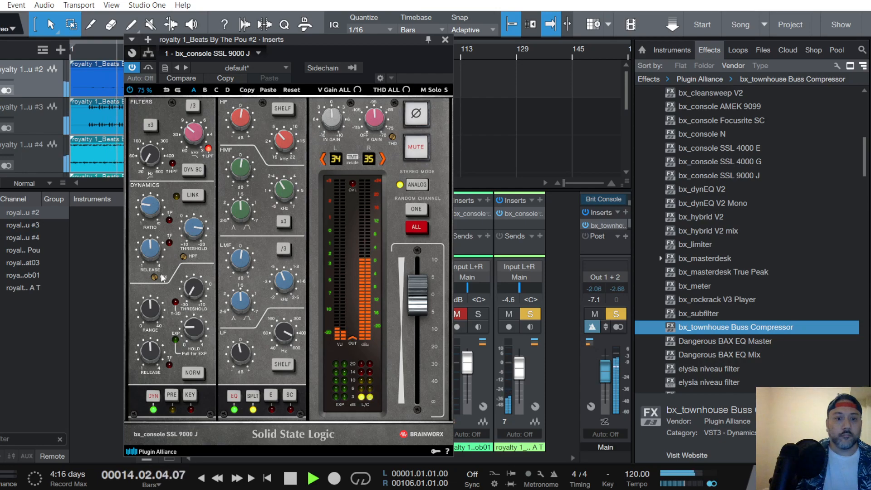
mouse_move(155, 277)
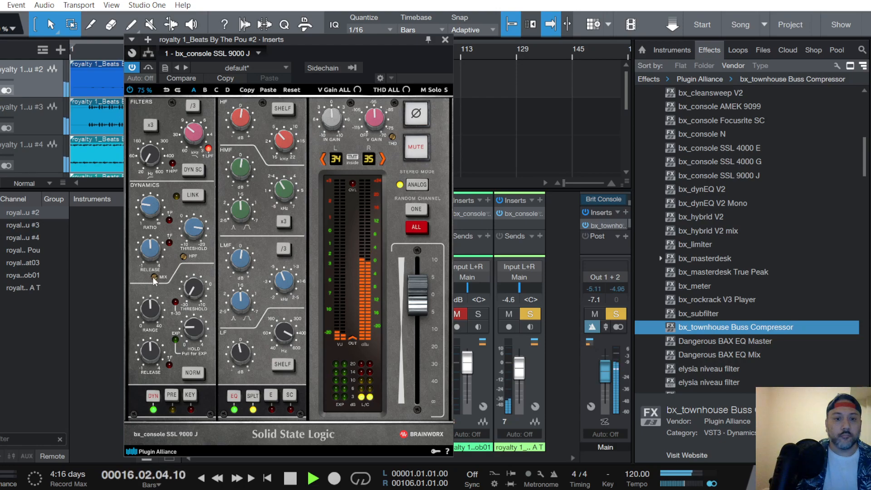
left_click(445, 40)
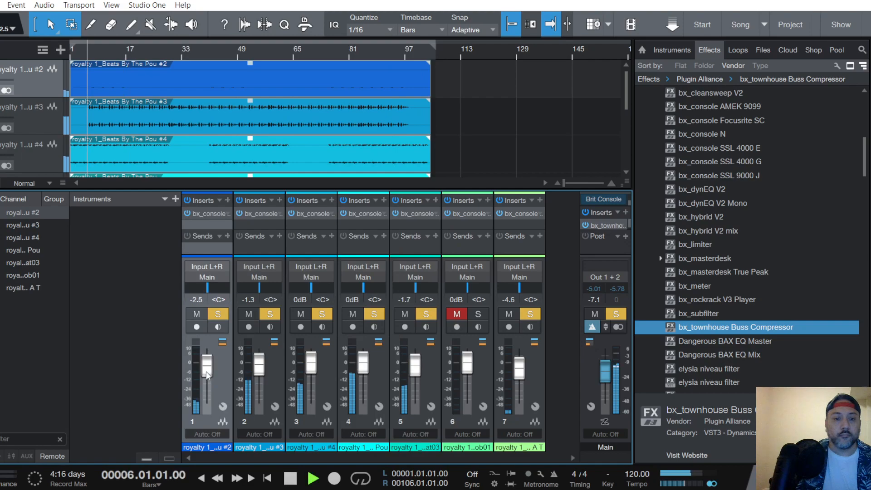
Try the Beats By The Pou #2 track's volume between -1.3 and -2.9 dB and settle on -2.5 dB
left_click_drag(206, 371, 206, 373)
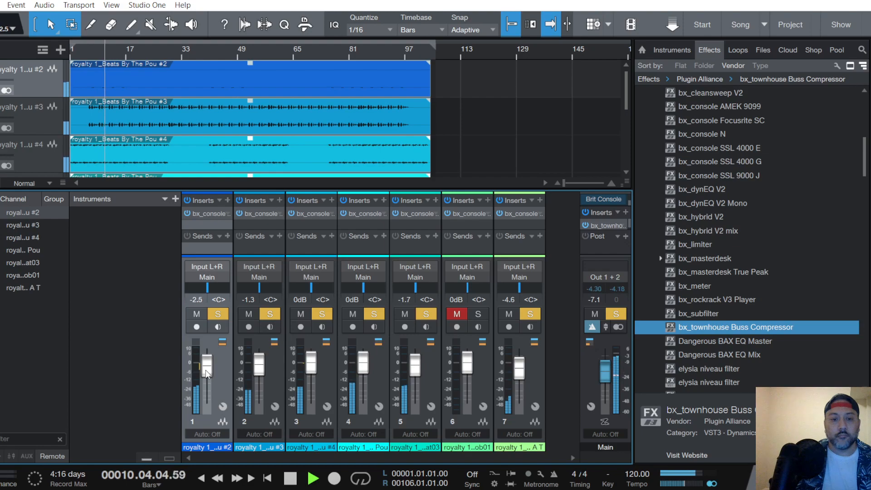
left_click_drag(206, 373, 206, 372)
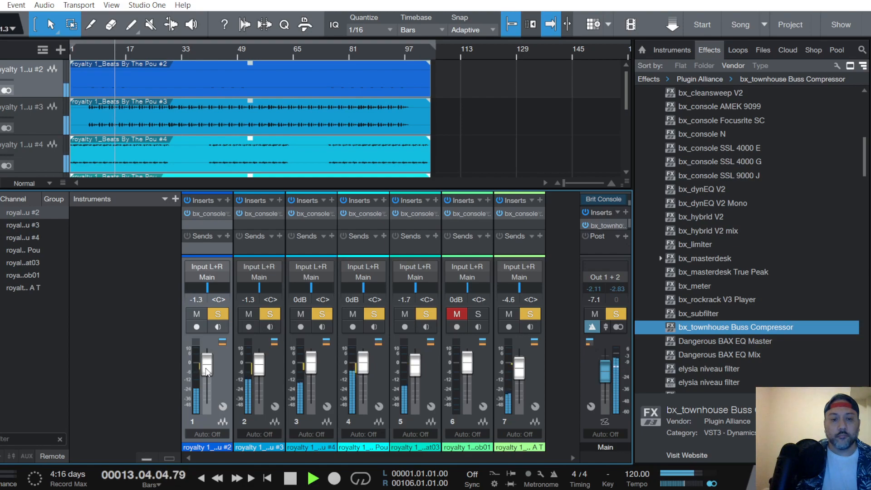
left_click_drag(206, 371, 207, 371)
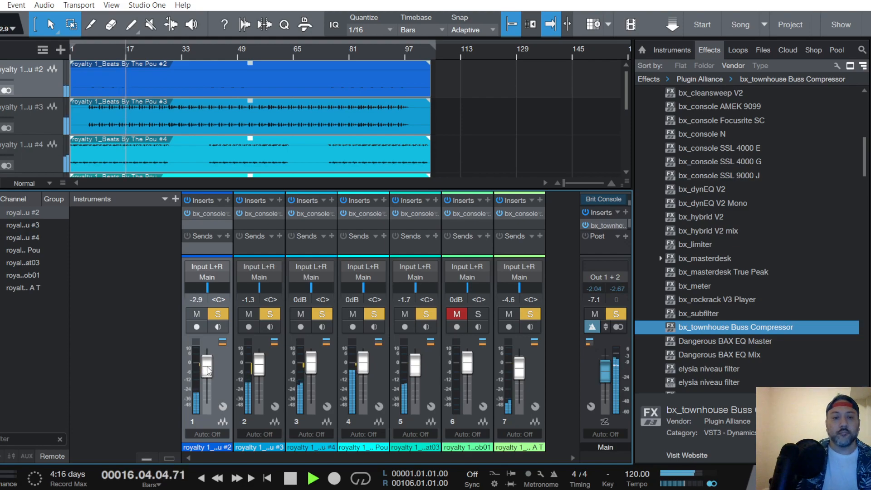
Restart playback, unmute and solo the CrashMob01 track, and open its bx_console SSL 9000 J channel strip
left_click(473, 246)
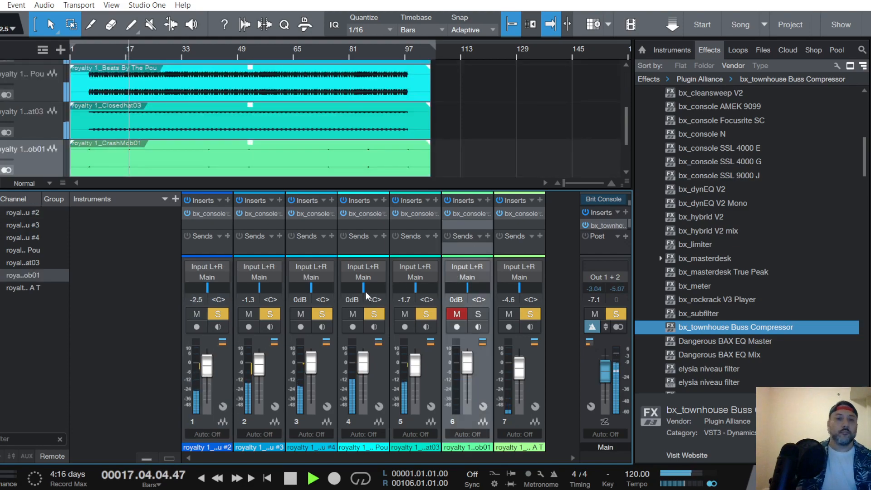
key("space")
key("space")
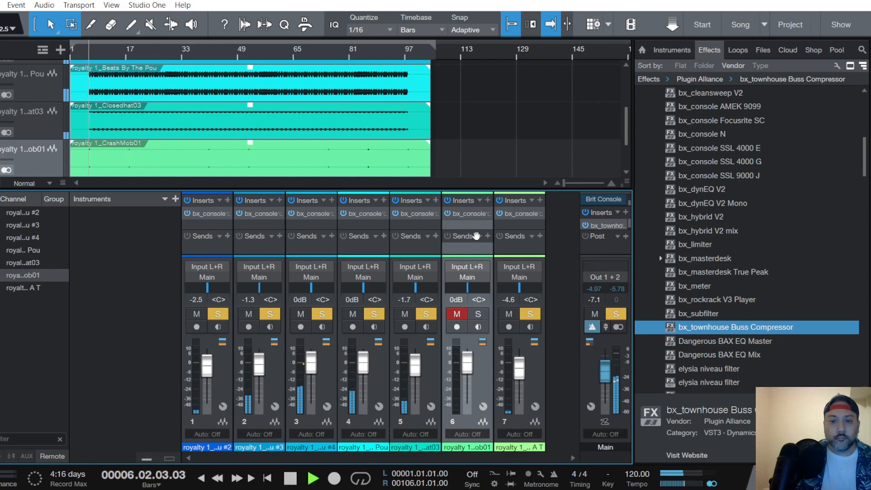
left_click(455, 314)
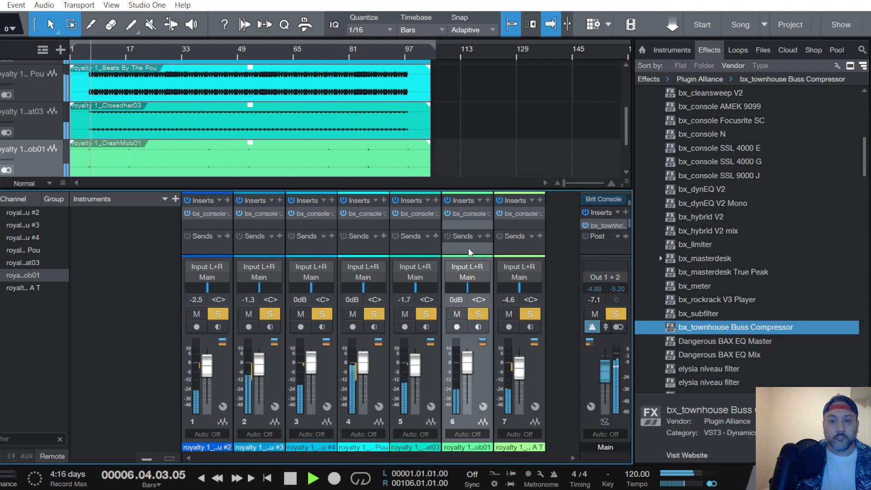
left_click(464, 211)
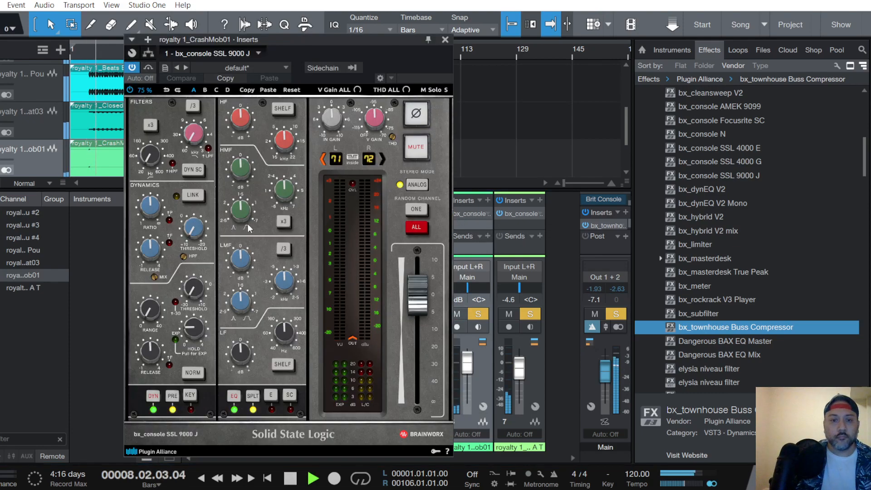
Raise the CrashMob01 track's compression ratio, shorten the release, lower the compressor threshold, and switch off PRE
left_click(156, 207)
scroll(155, 251, "down", 3)
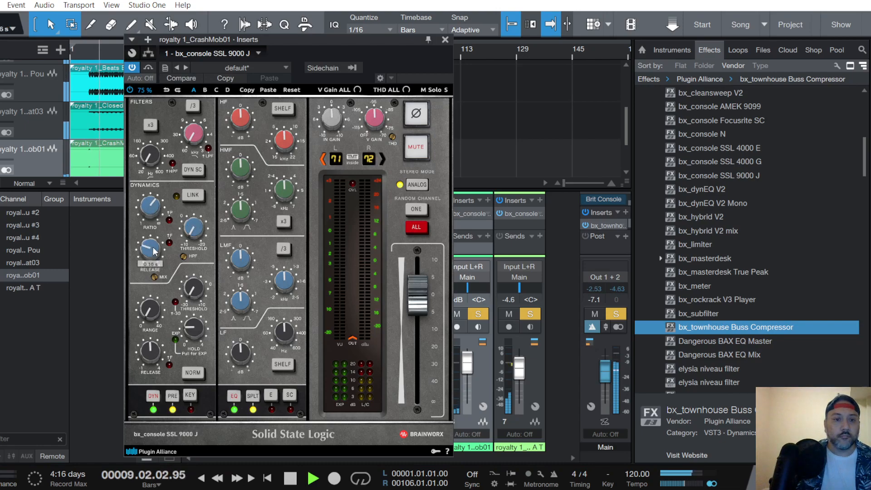
scroll(195, 231, "down", 2)
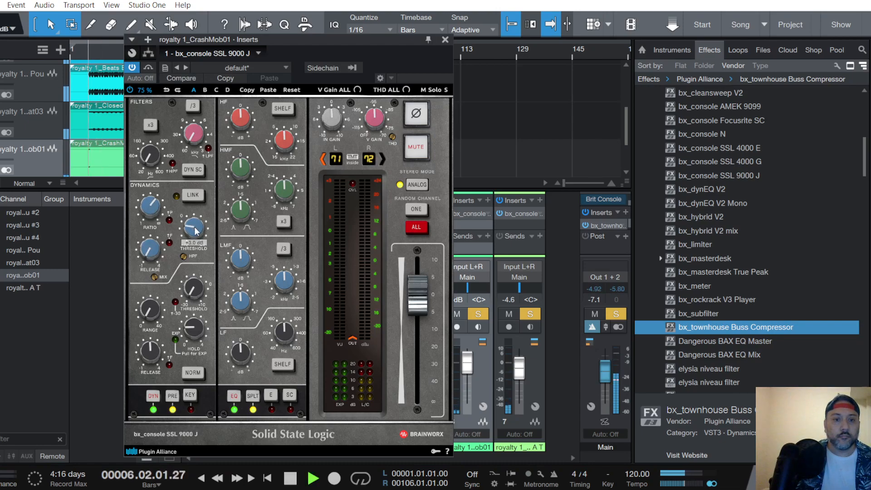
scroll(196, 230, "down", 4)
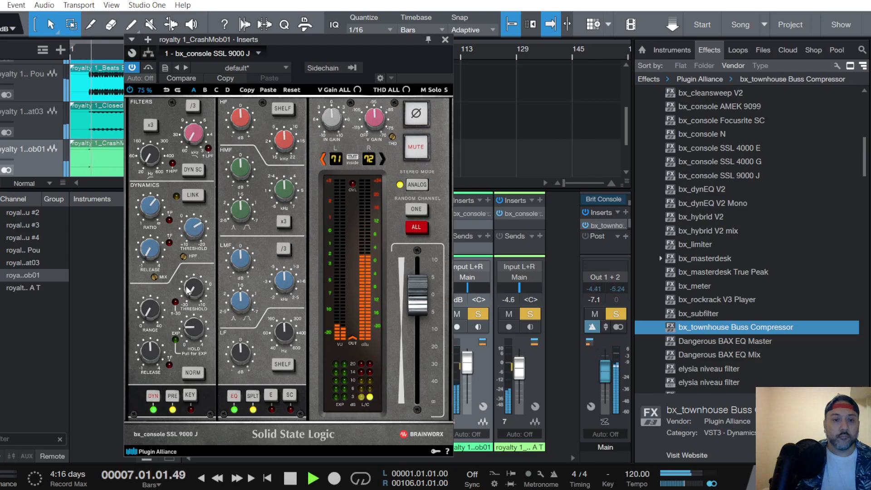
scroll(158, 306, "down", 3)
key("space")
key("space")
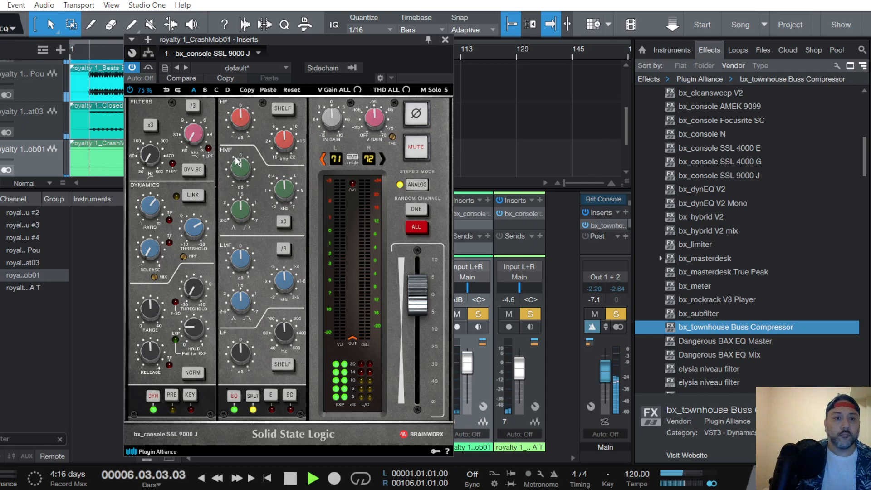
Using side solo, sweep the CrashMob01 track's HF frequency lower with the HF gain boosted and settle on a slight boost, replaying the crash to compare
left_click(444, 90)
key("space")
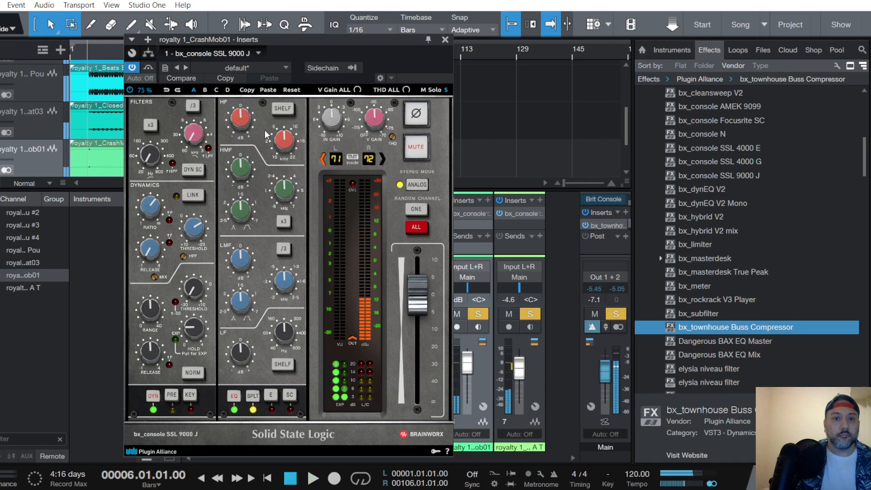
key("space")
scroll(287, 141, "down", 3)
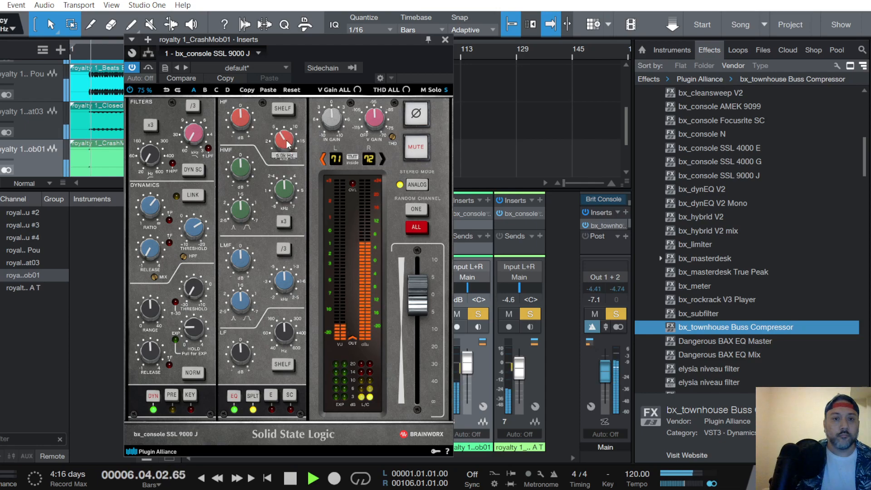
scroll(283, 143, "down", 3)
key("space")
scroll(281, 142, "up", 1)
key("space")
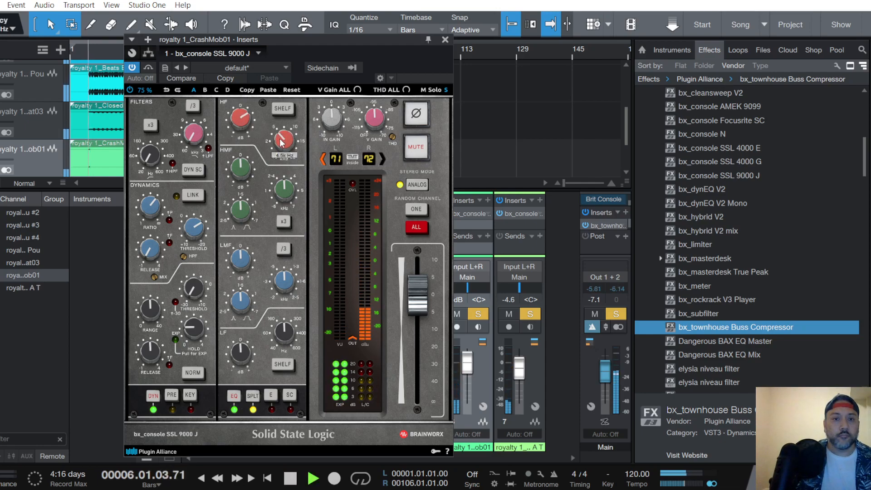
scroll(281, 142, "up", 2)
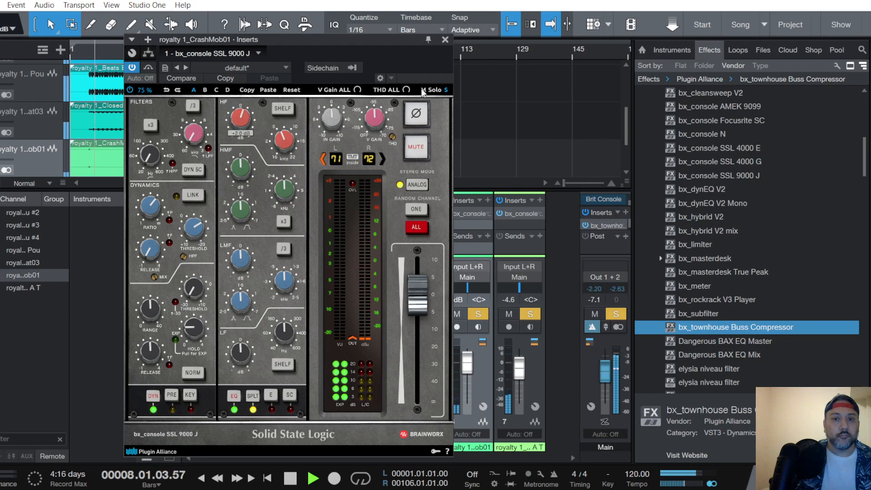
key("space")
key("space")
mouse_move(239, 120)
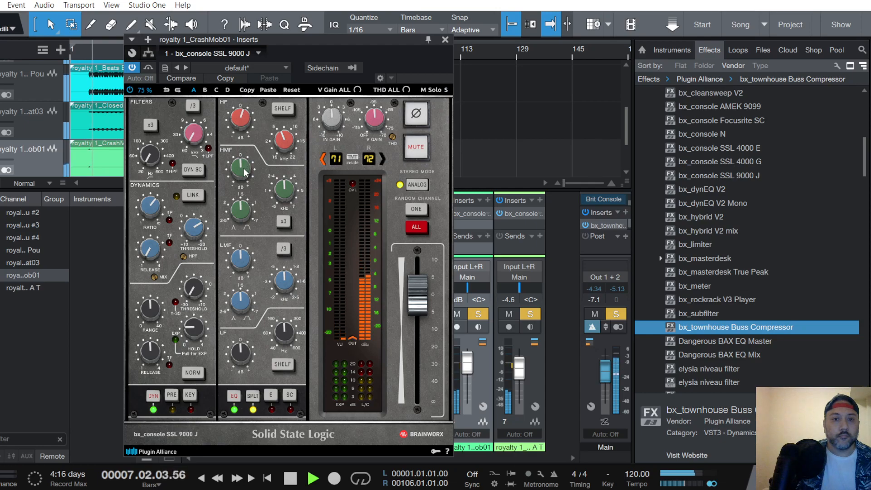
Boost the CrashMob01 track's HMF gain to find a lower HMF frequency, reduce the gain to +1.0 dB, and close the channel strip
key("space")
key("space")
left_click_drag(242, 179, 241, 171)
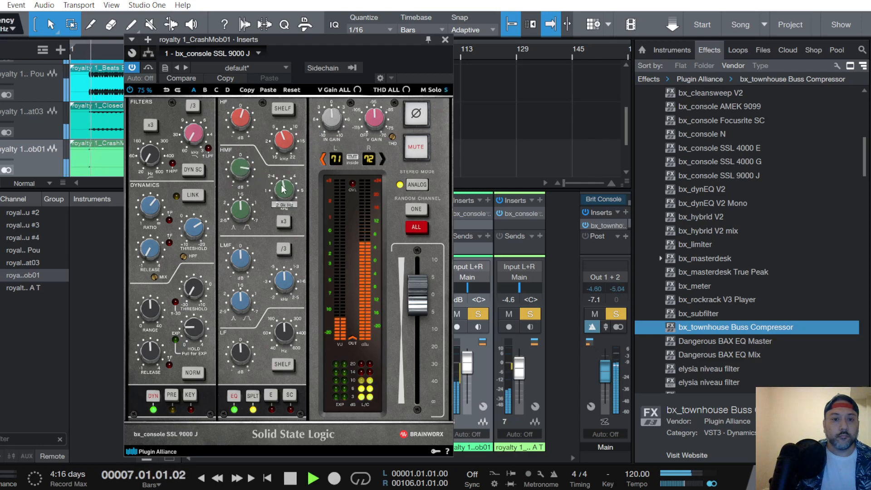
left_click_drag(239, 161, 240, 169)
key("space")
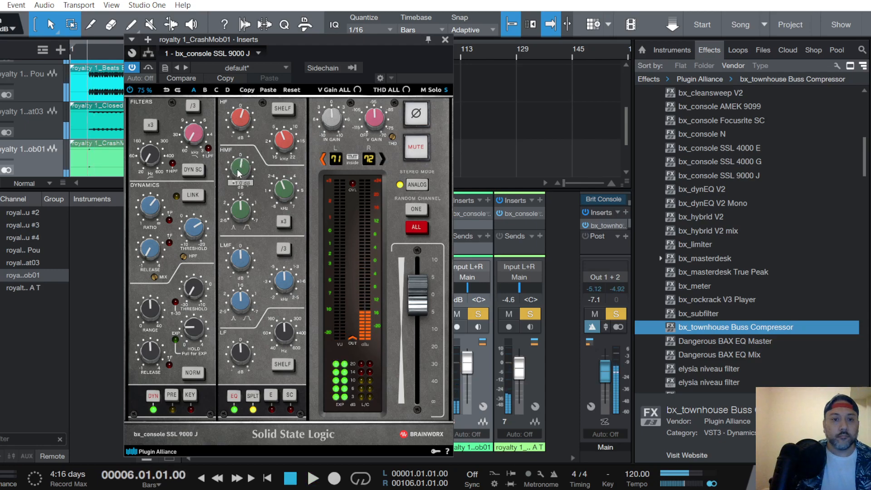
key("space")
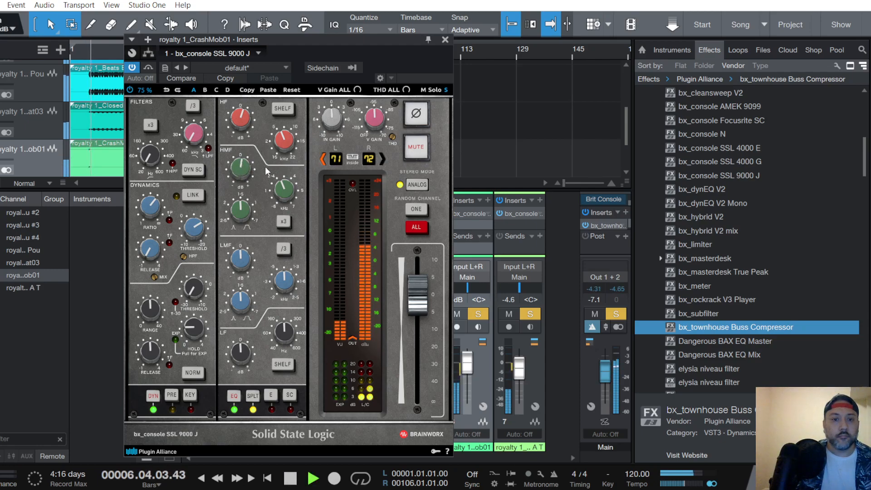
key("space")
key("space")
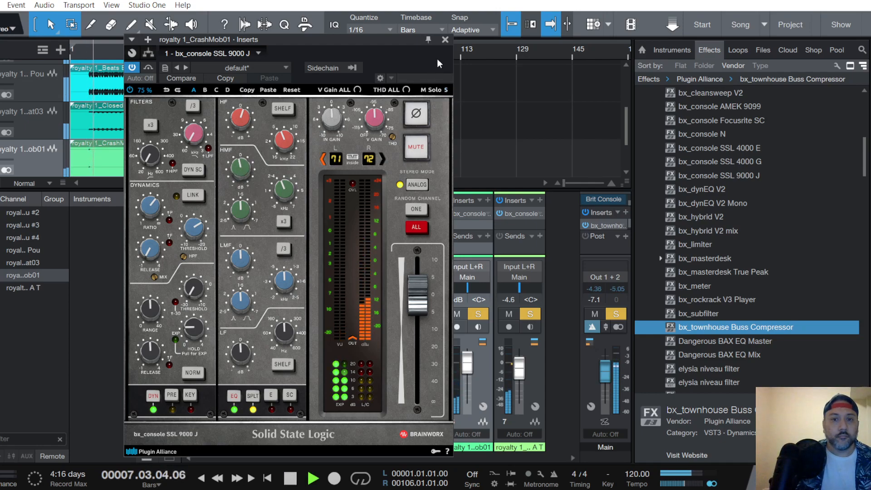
left_click(445, 39)
Lower the CrashMob01 track's volume to -5.4 dB while repeatedly replaying the section
key("space")
key("space")
scroll(467, 368, "down", 8)
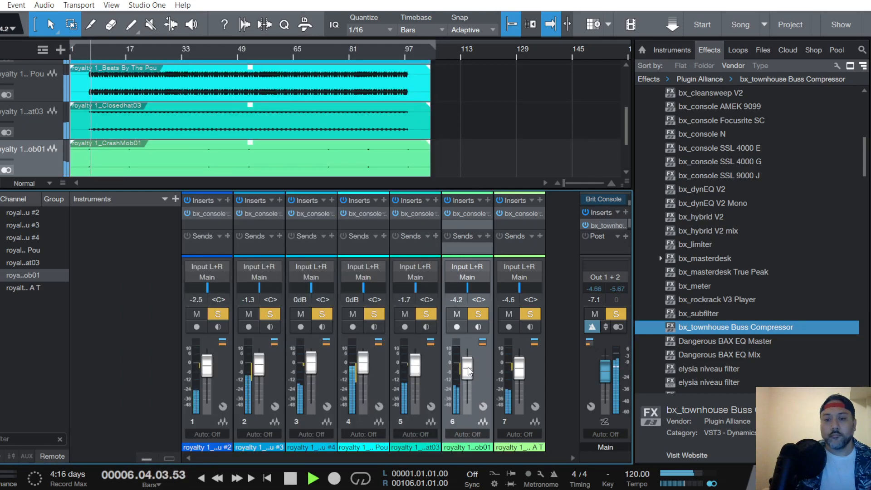
key("space")
key("space")
scroll(468, 370, "down", 4)
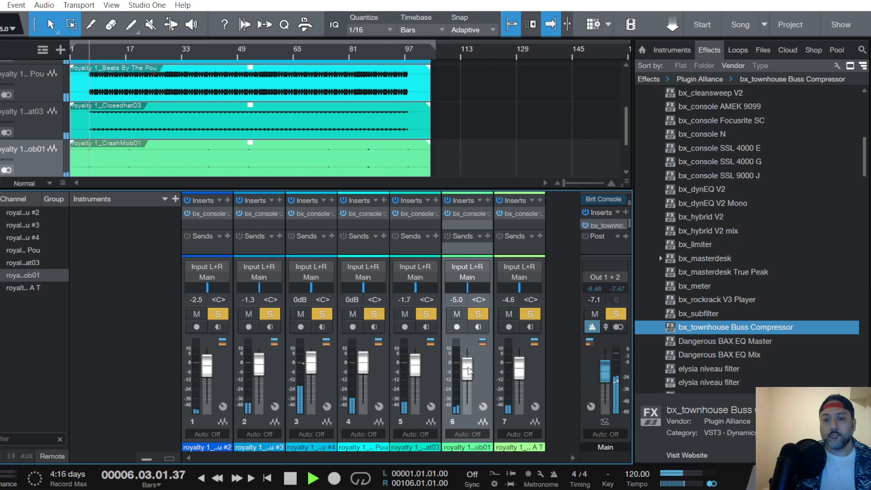
scroll(468, 370, "down", 1)
key("space")
key("space")
scroll(468, 370, "down", 1)
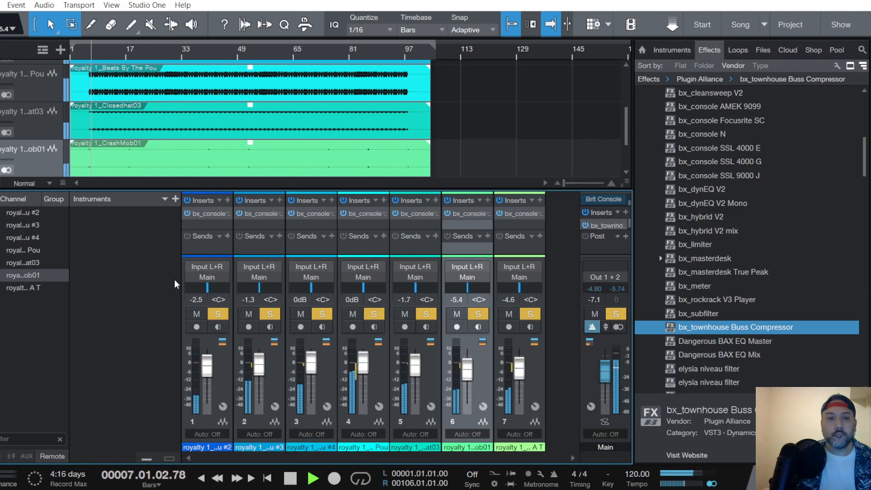
Clear all track solos, open the Main bus's bx_townhouse Buss Compressor, and lower its threshold
scroll(41, 141, "up", 2)
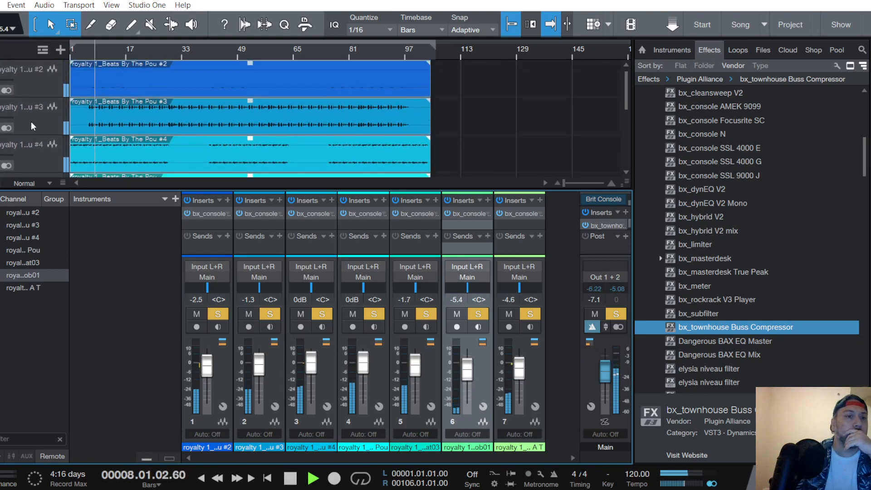
scroll(31, 119, "down", 3)
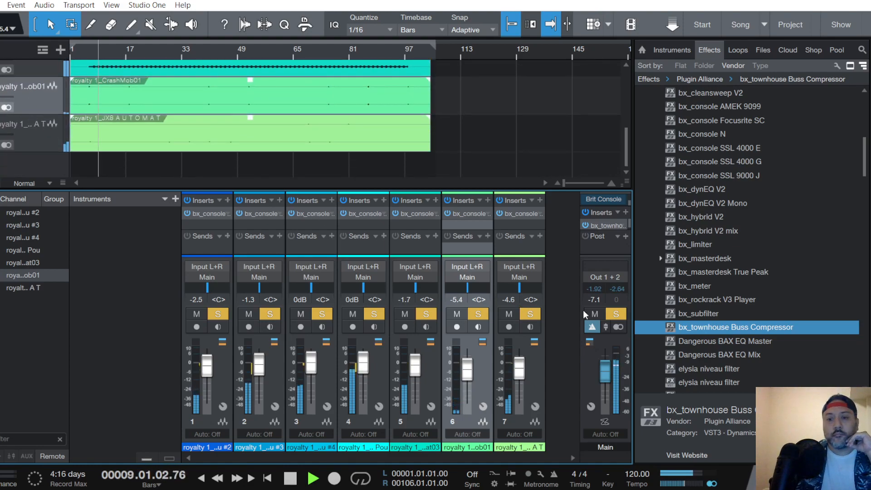
left_click(624, 314)
left_click(606, 223)
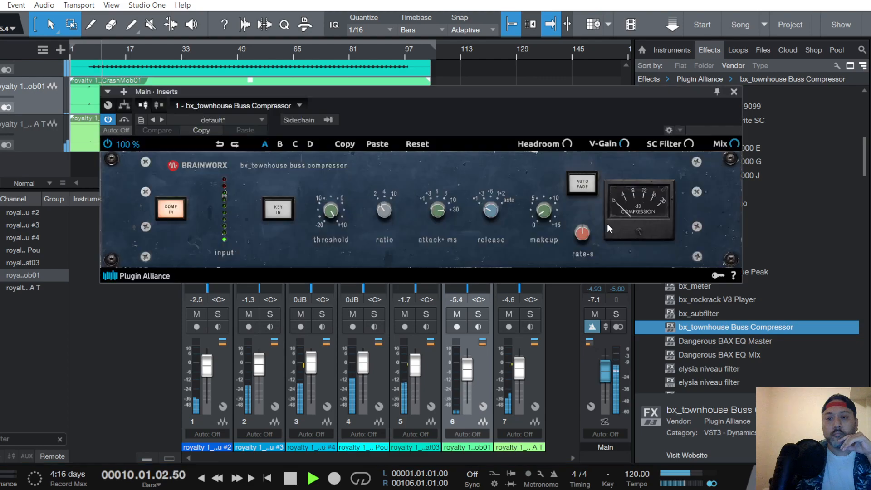
left_click(331, 211)
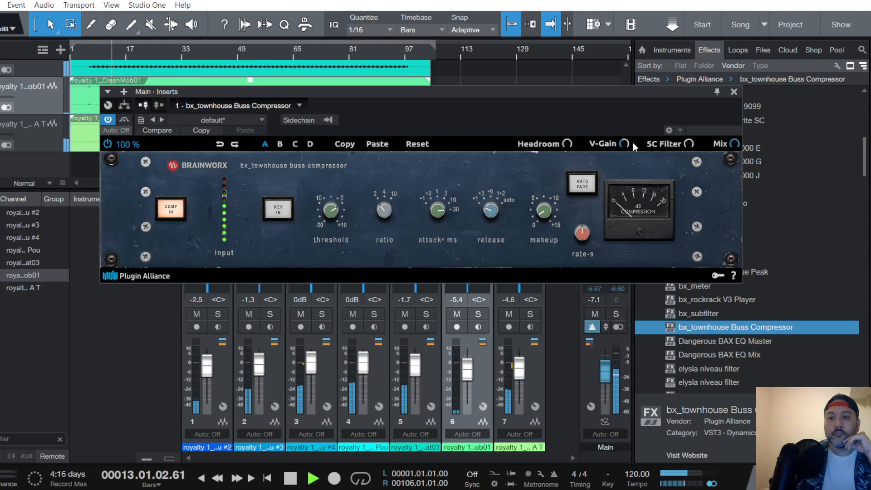
Close the bus compressor, check the Main bus's Brit Console settings, and save the song
left_click(733, 91)
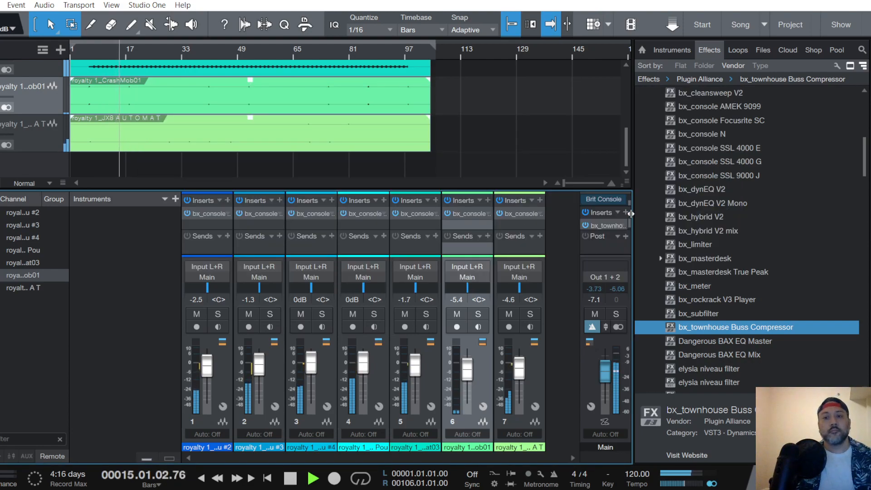
left_click(604, 200)
left_click_drag(639, 38, 498, 71)
left_click(714, 69)
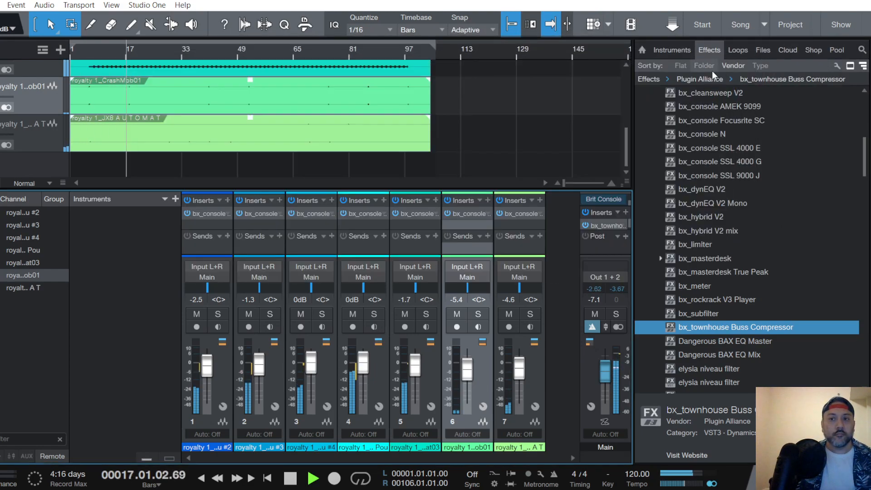
left_click(0, 5)
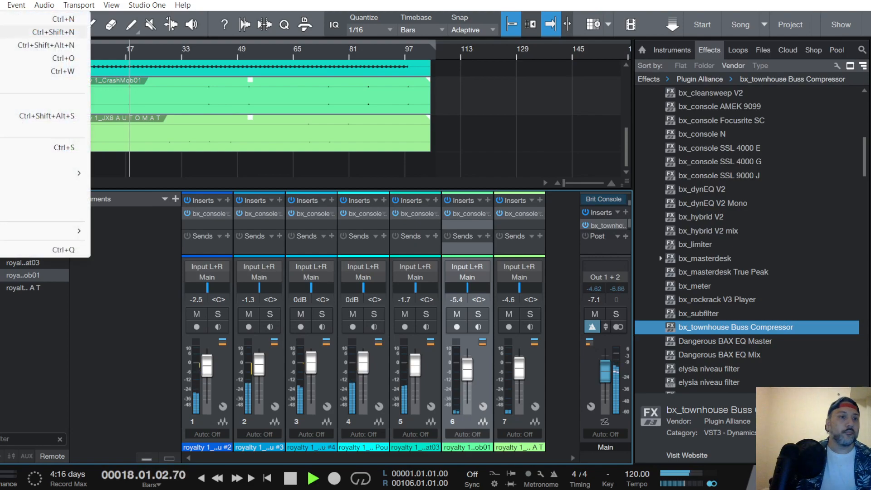
left_click(2, 148)
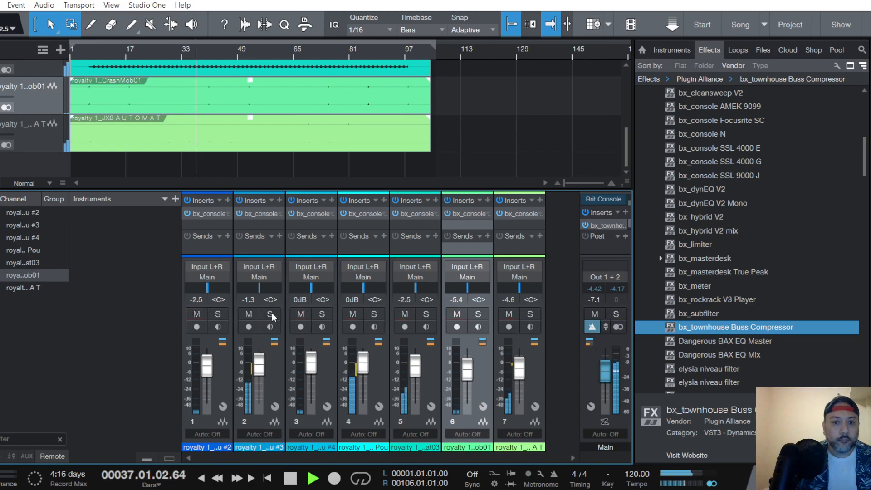
Lower the volumes of track 2 to -1.7 dB, JXB AUTOMAT to -5.4 dB, and CrashMob01 to -5.8 dB
left_click_drag(260, 368, 261, 370)
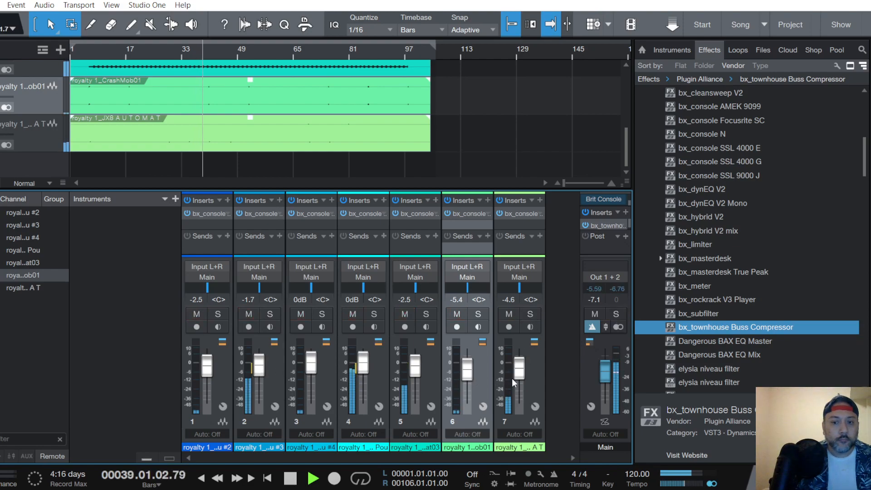
left_click_drag(519, 374, 518, 376)
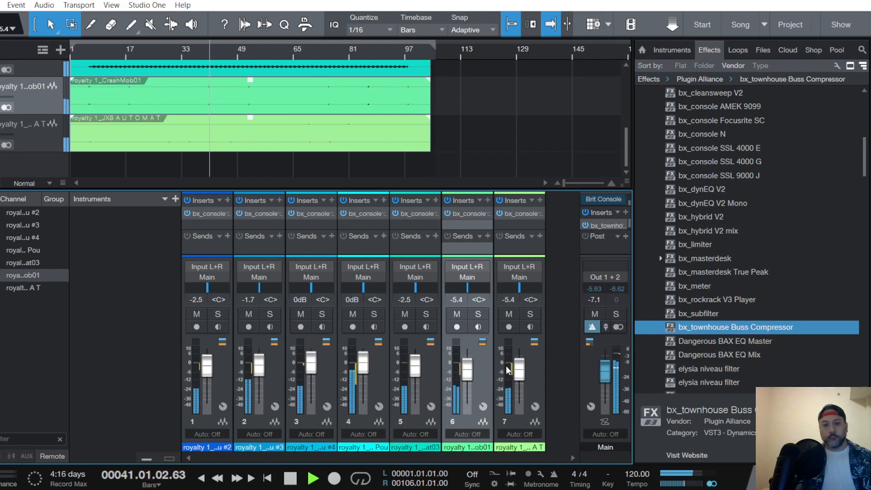
left_click_drag(467, 369, 467, 373)
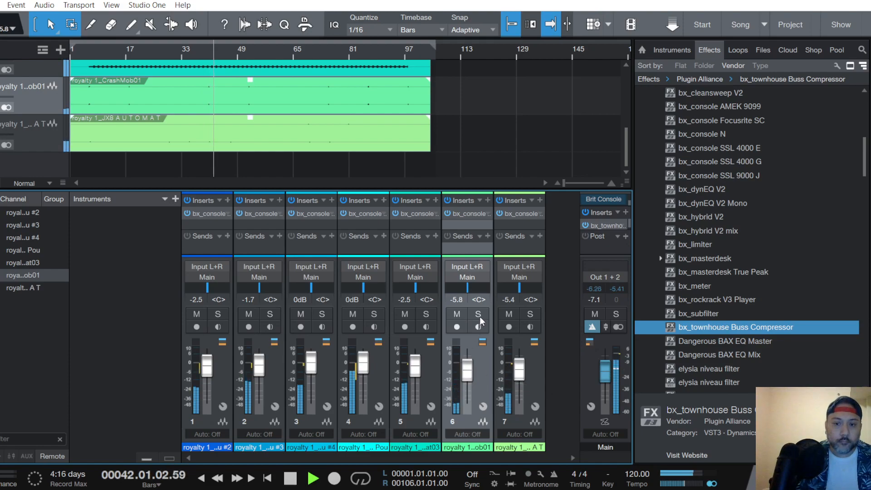
Briefly audition track 1 in solo and raise its volume to -0.8 dB
left_click(218, 314)
left_click(218, 314)
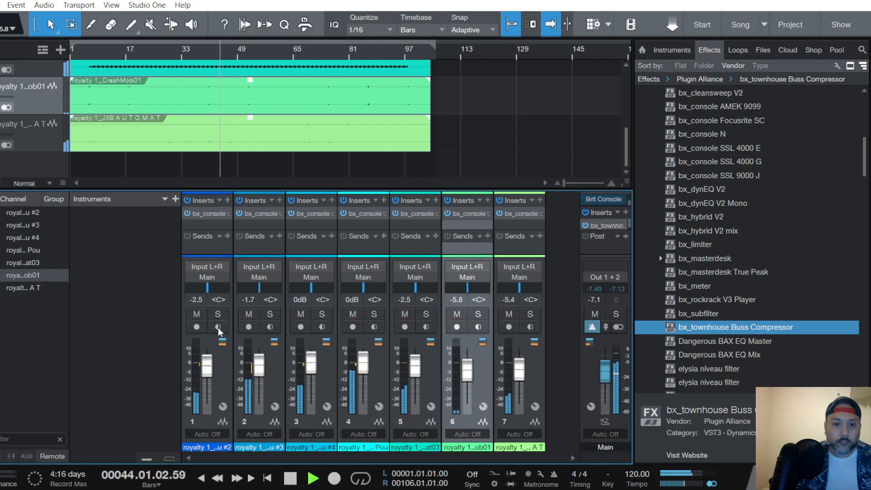
left_click_drag(207, 372, 207, 369)
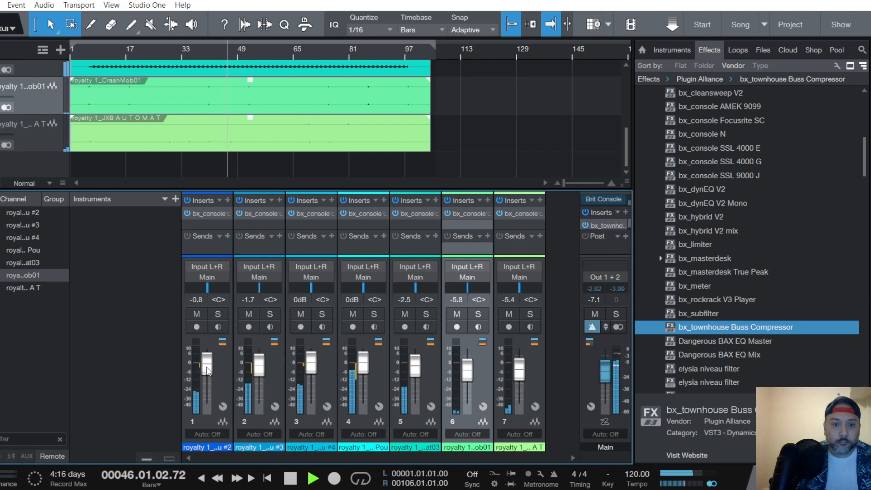
scroll(206, 366, "down", 2)
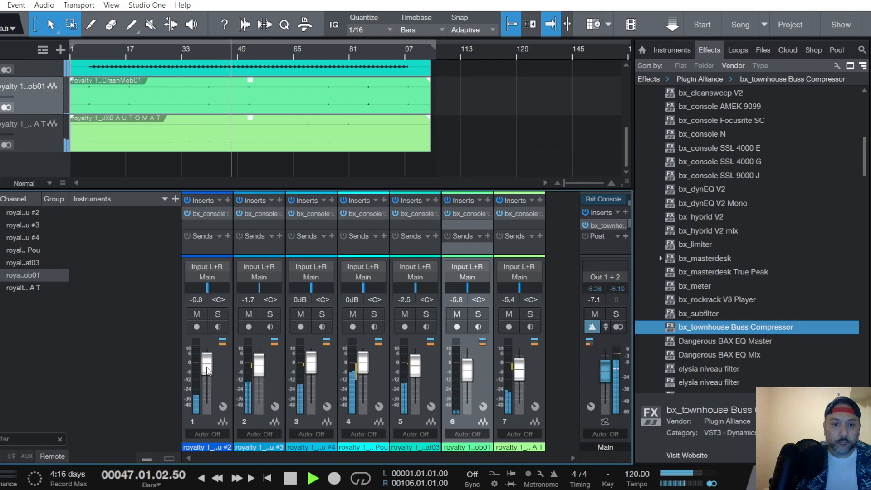
scroll(207, 370, "up", 1)
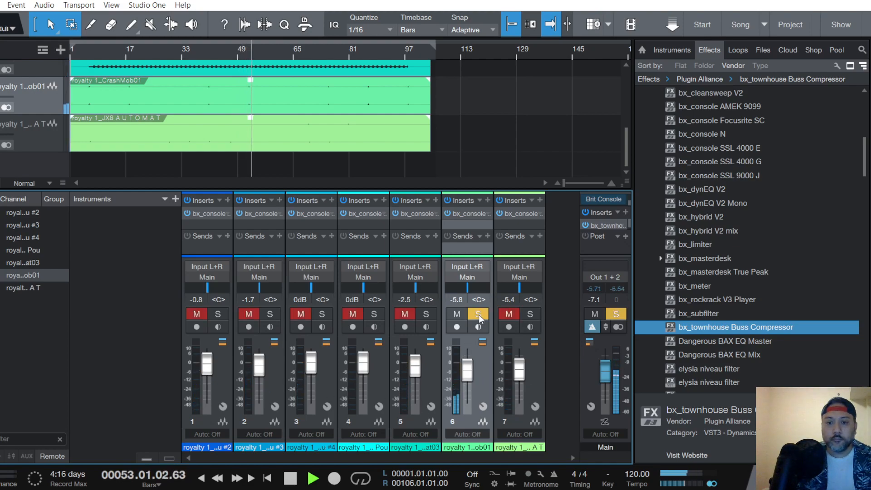
Lower the CrashMob01 track's volume to -6.7 dB and turn on the dynamics Link in its SSL 9000 J channel strip
left_click_drag(467, 372, 466, 378)
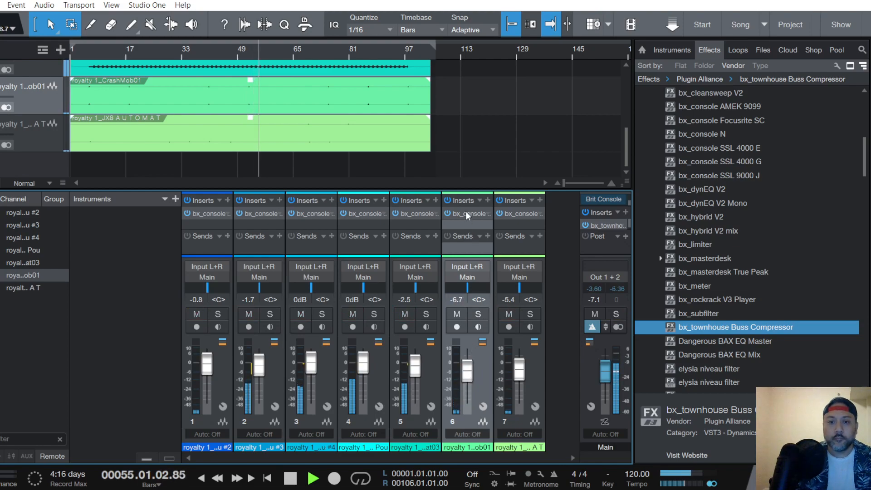
left_click(465, 213)
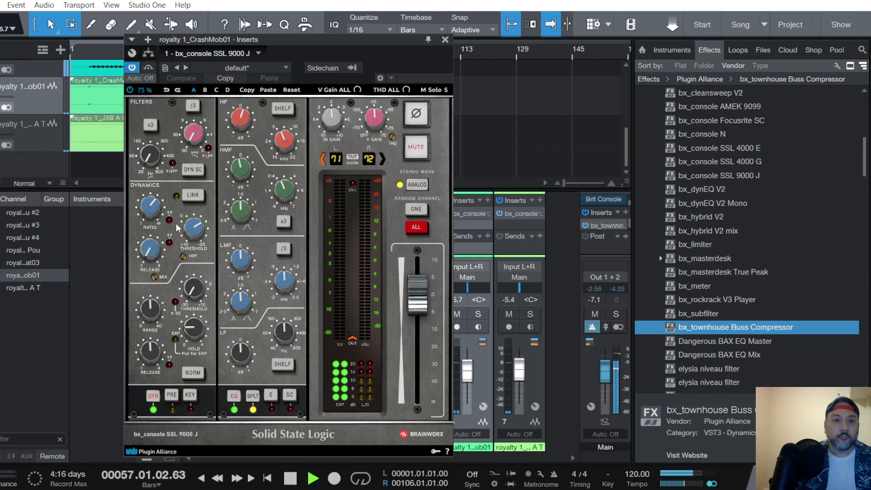
left_click(193, 195)
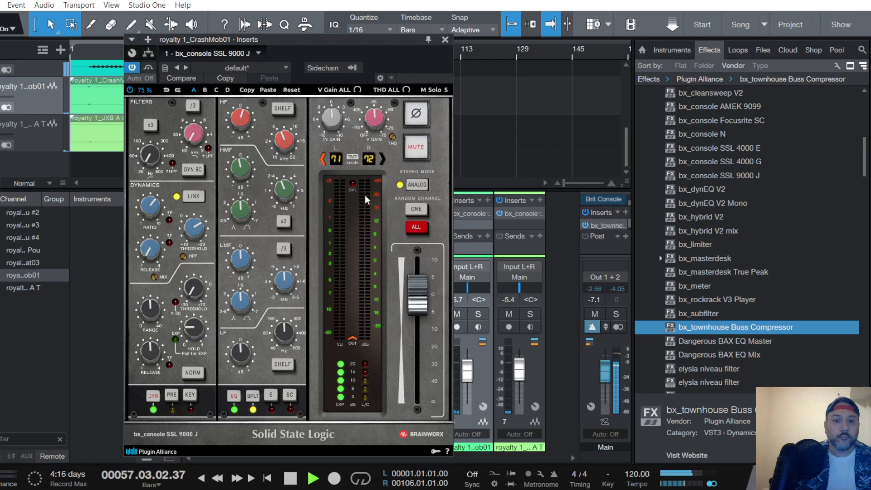
left_click(445, 40)
Lower the CrashMob01 track's volume to -7.5 dB while replaying the crash section
key("space")
key("space")
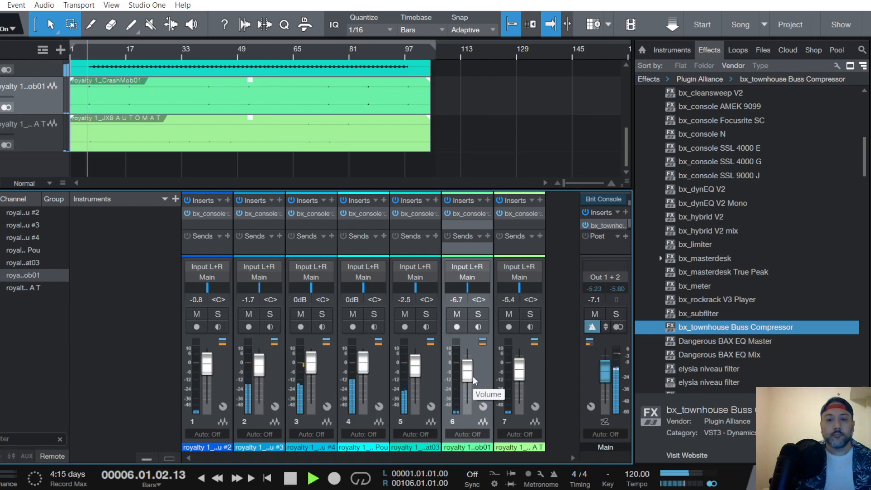
scroll(467, 375, "down", 2)
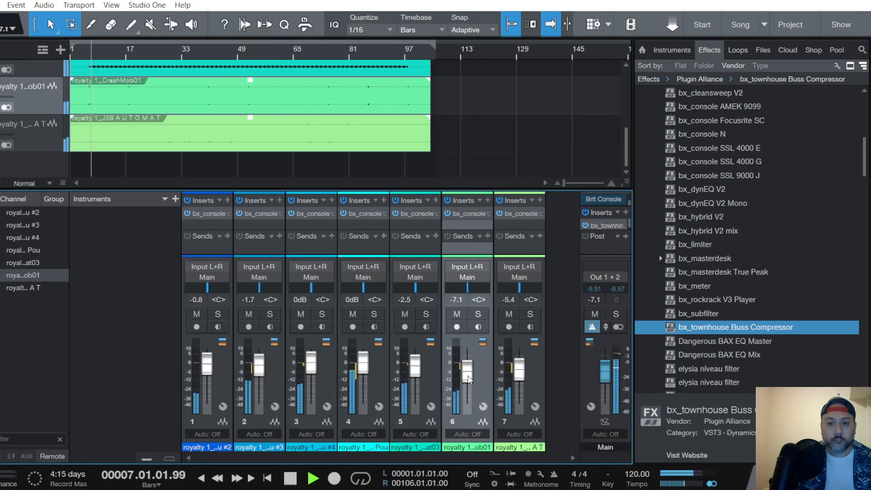
key("space")
key("space")
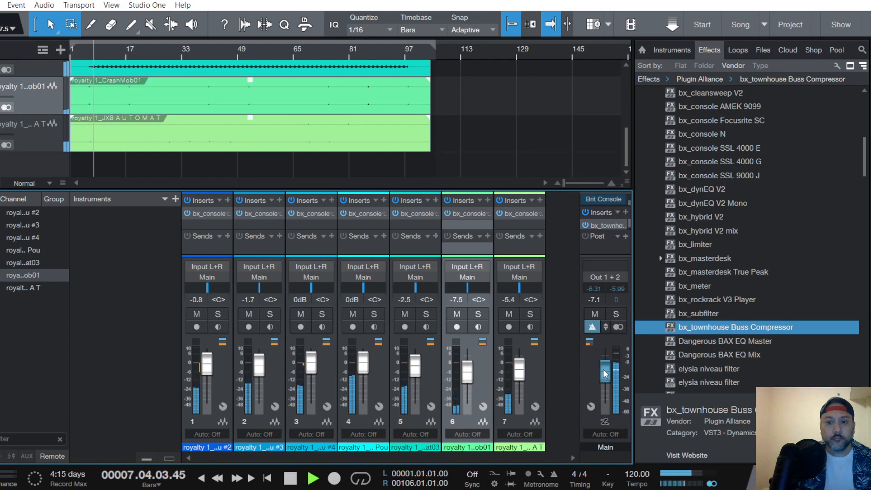
Lower the Main bus volume to -9.6 dB and save the song
left_click_drag(603, 370, 603, 370)
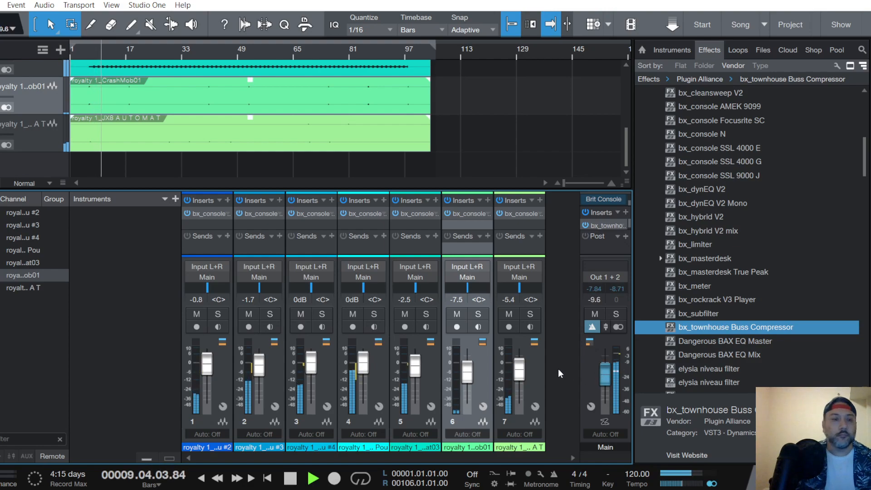
left_click(0, 5)
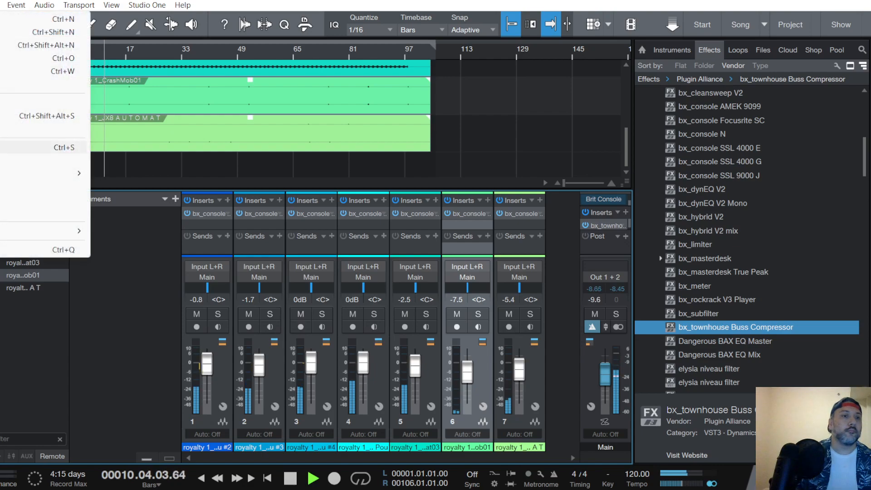
left_click(1, 148)
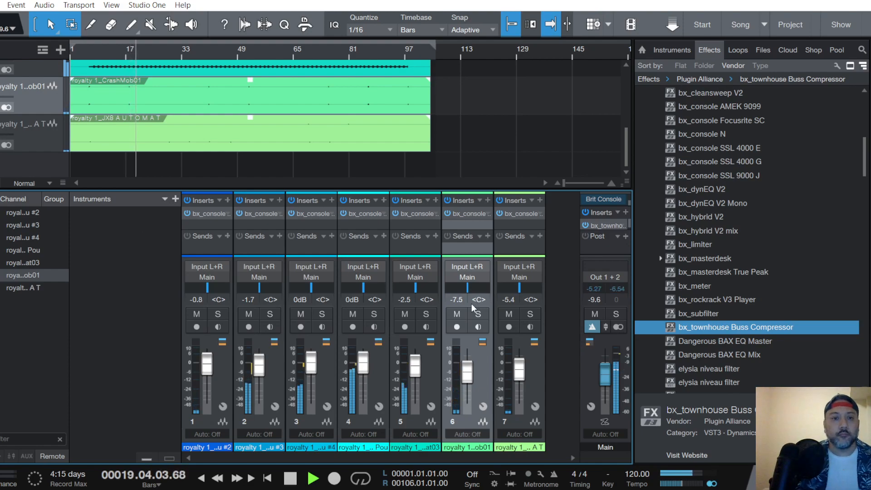
Lower the CrashMob01 track's volume to -10.0 dB while repeatedly replaying the crash, and save the song
key("space")
key("space")
scroll(467, 374, "down", 3)
scroll(467, 374, "down", 1)
key("space")
key("space")
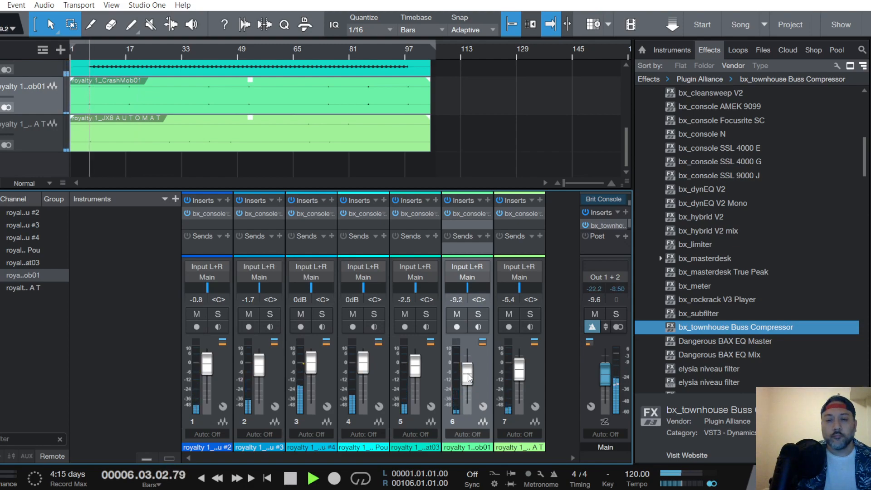
scroll(467, 377, "down", 2)
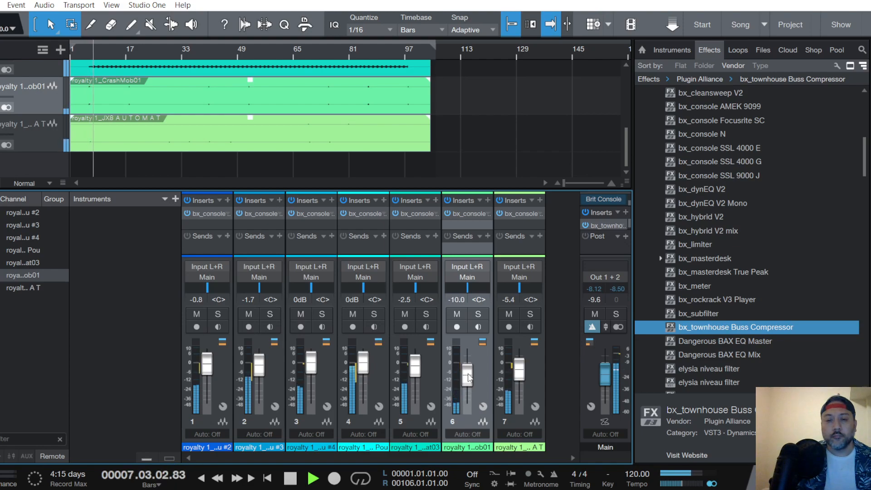
key("space")
key("space")
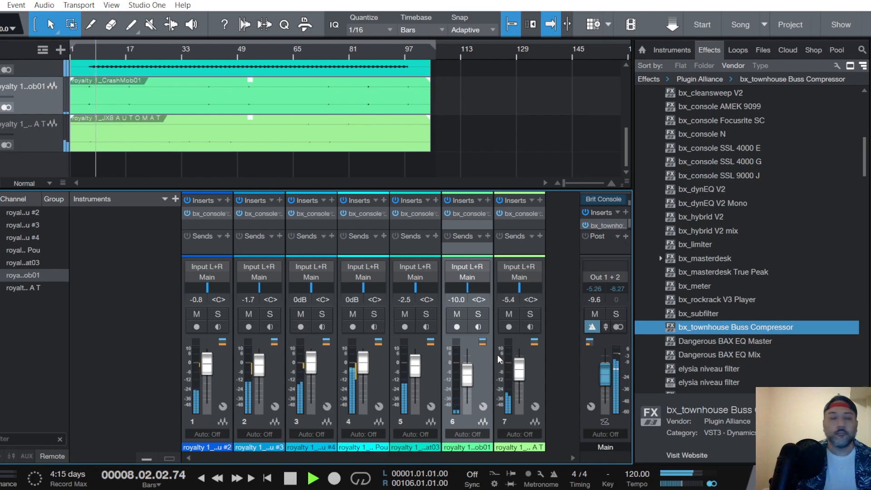
left_click(1, 5)
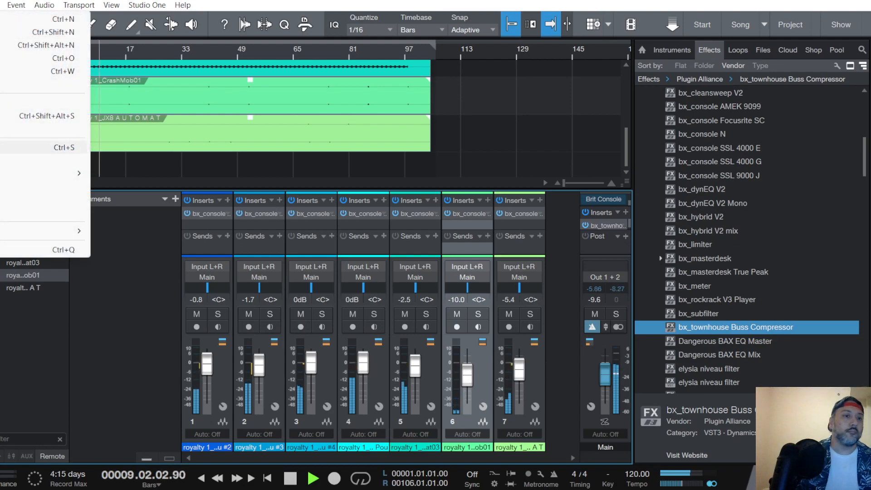
left_click(1, 148)
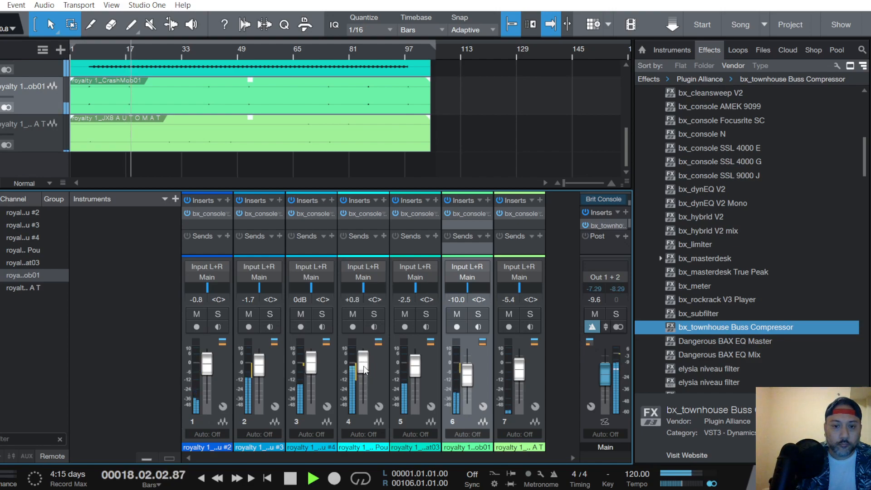
Raise track 4's volume to +0.8 dB and try track 5 at -2.9 dB
left_click_drag(364, 365, 363, 365)
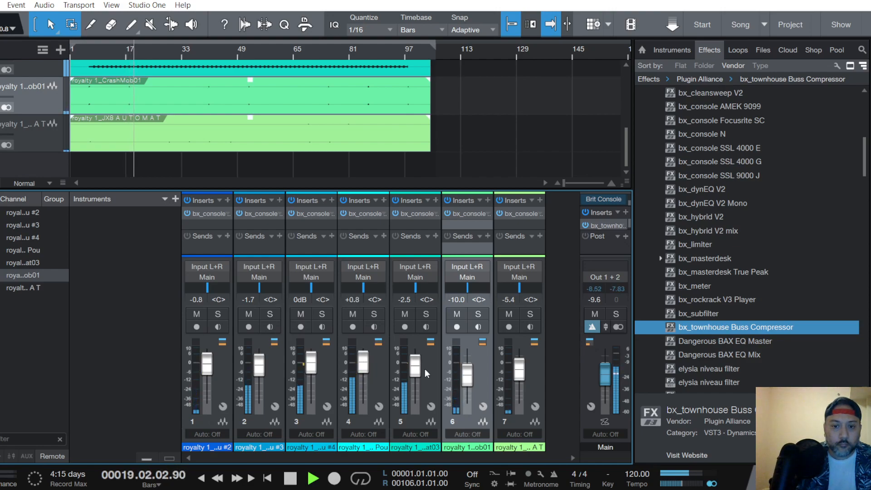
left_click_drag(417, 372, 417, 373)
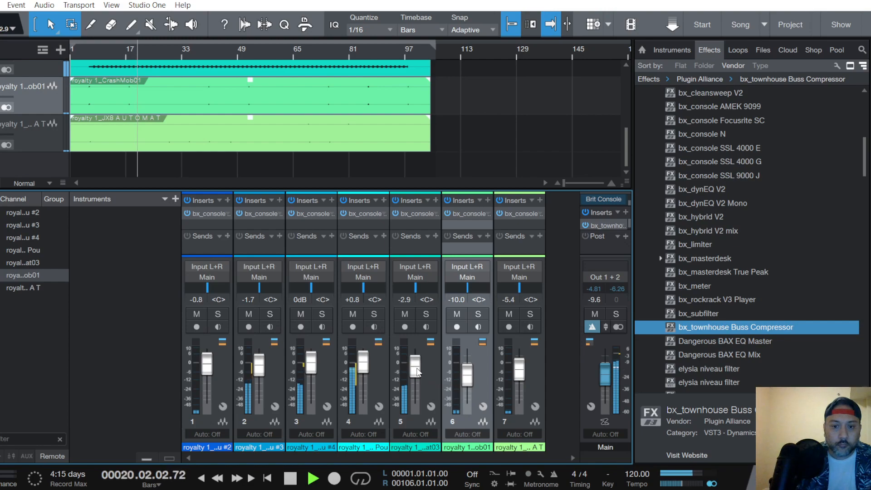
Audition tracks 3 and 2 in solo, raise track 2's volume to -0.8 dB, and save the song
left_click(322, 315)
left_click(322, 315)
left_click(267, 317)
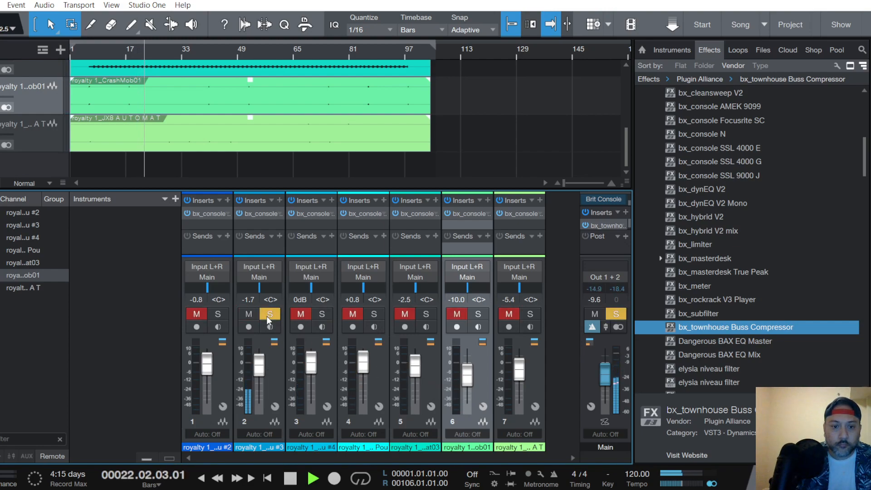
left_click(267, 316)
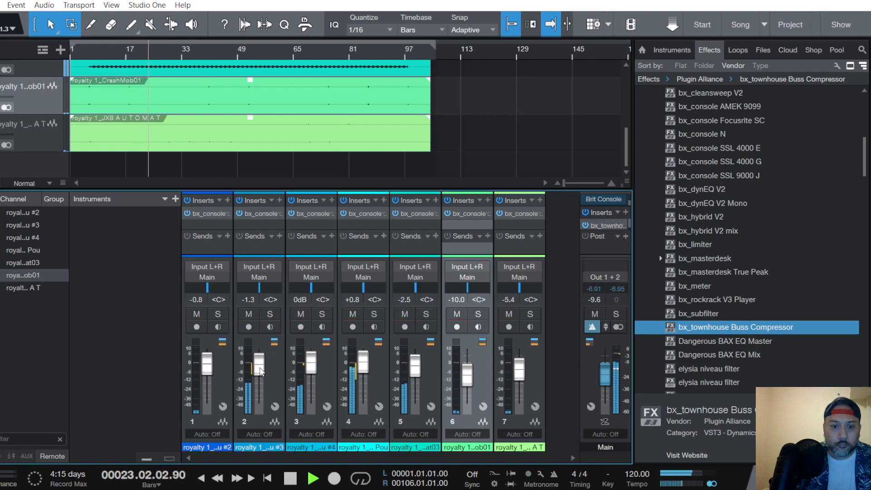
left_click_drag(260, 368, 260, 366)
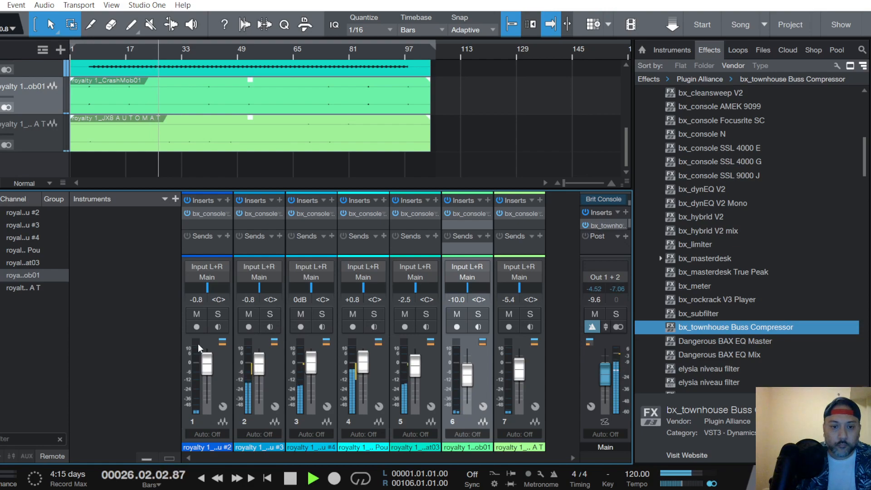
left_click(0, 5)
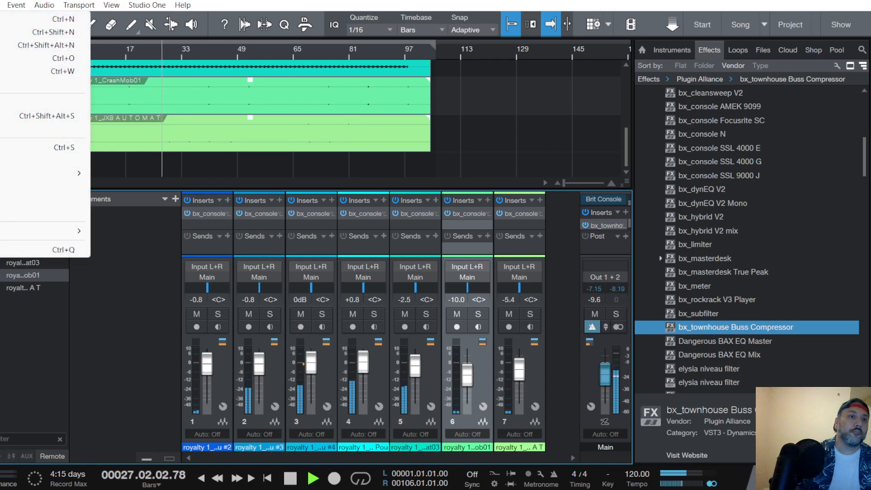
left_click(1, 147)
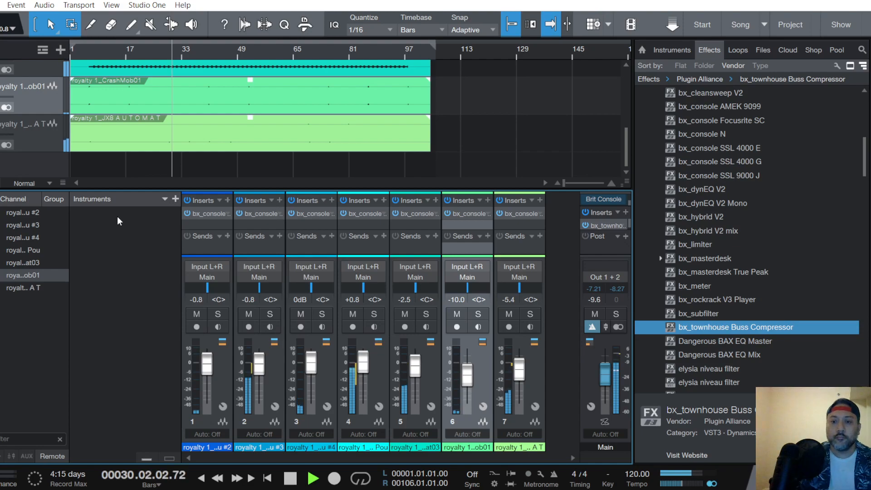
Lower the JXB AUTOMAT track's volume in small amounts to -7.5 dB while the mix plays
left_click_drag(516, 378, 516, 380)
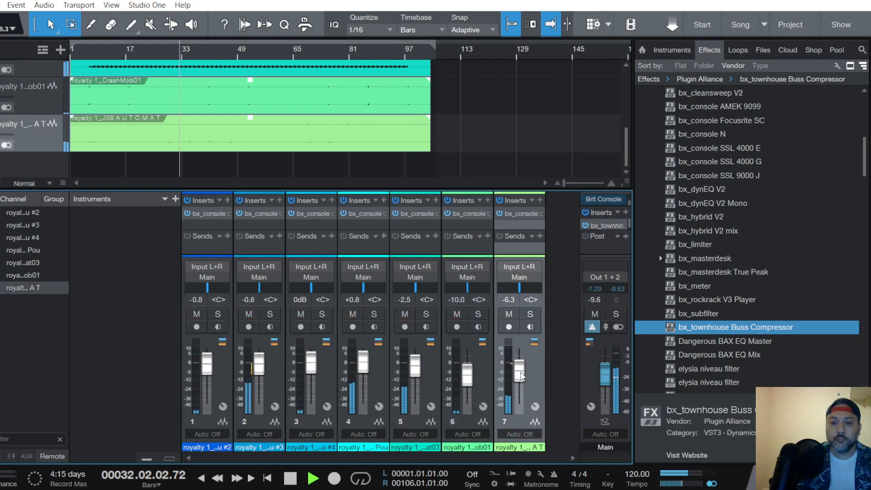
left_click_drag(521, 372, 521, 372)
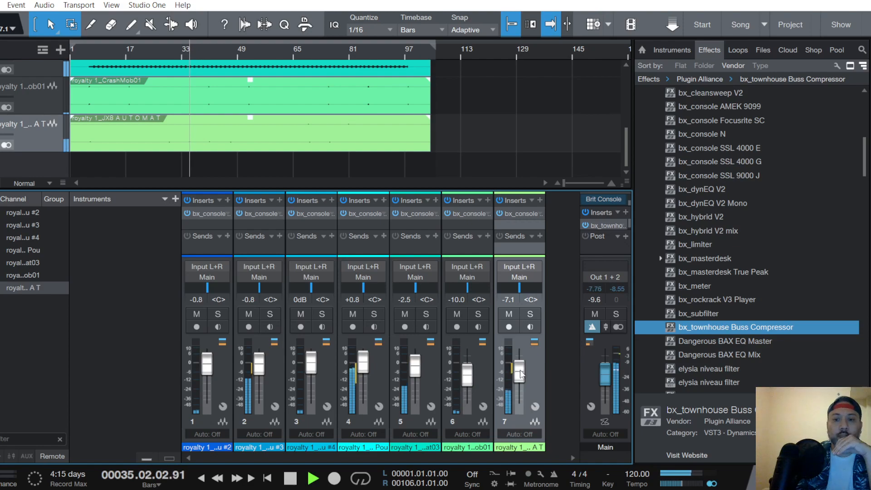
left_click_drag(520, 370, 520, 369)
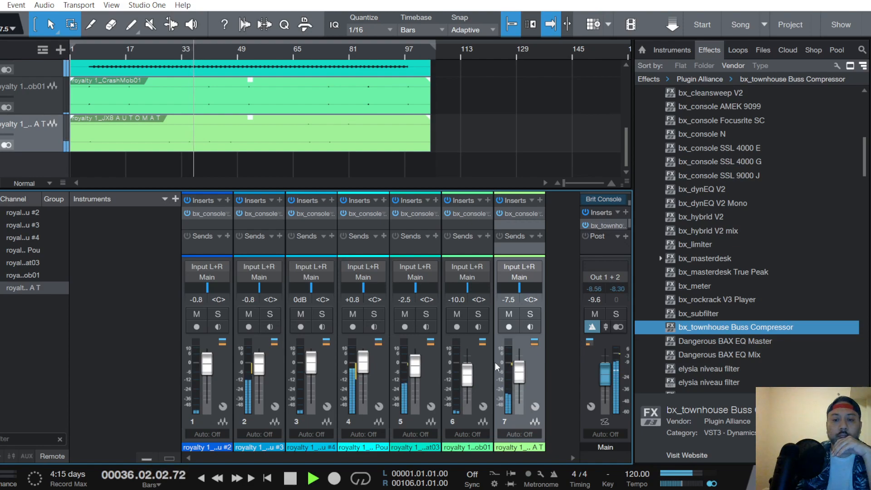
Save the song and fine-tune the threshold of the bx_townhouse Buss Compressor on the Main channel
left_click(0, 5)
left_click(0, 147)
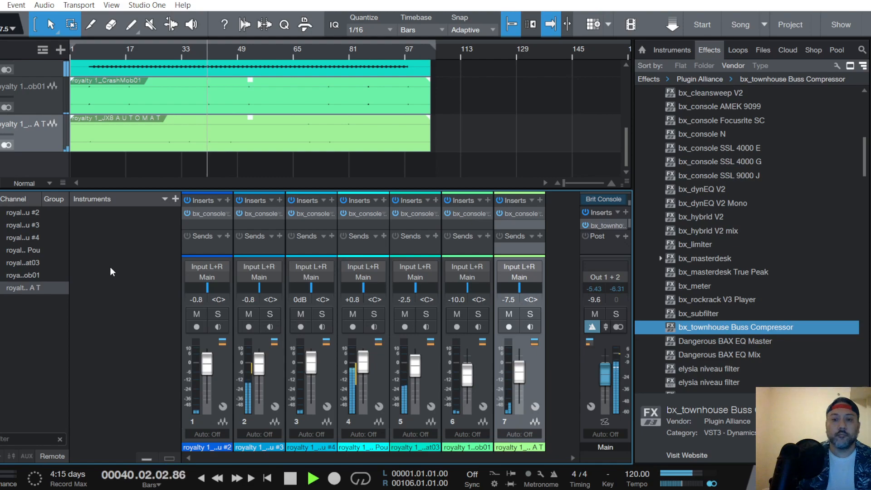
left_click(610, 225)
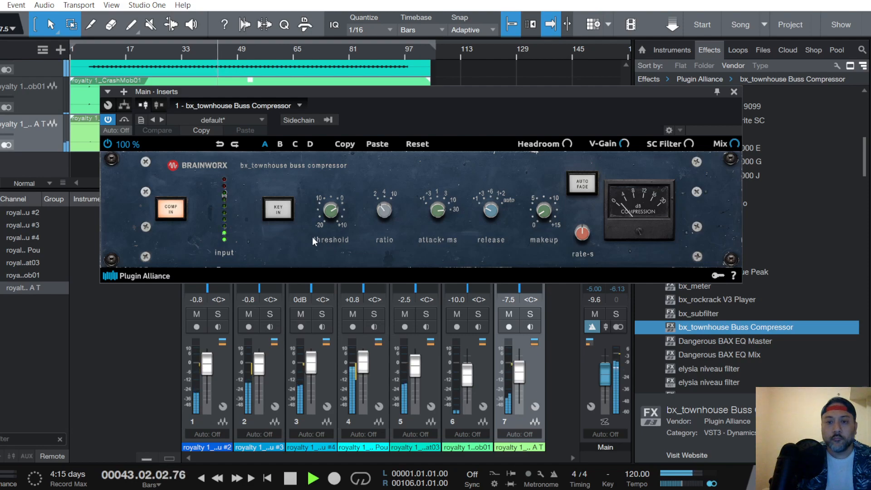
left_click_drag(325, 214, 320, 229)
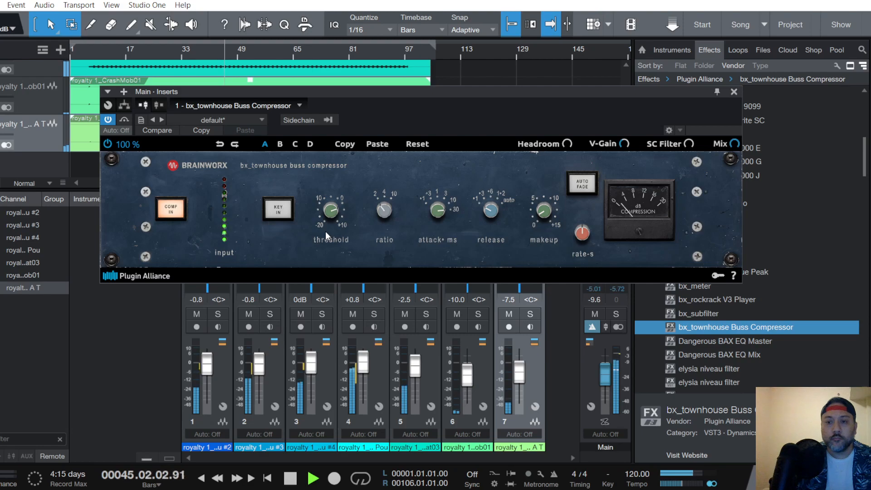
left_click(732, 92)
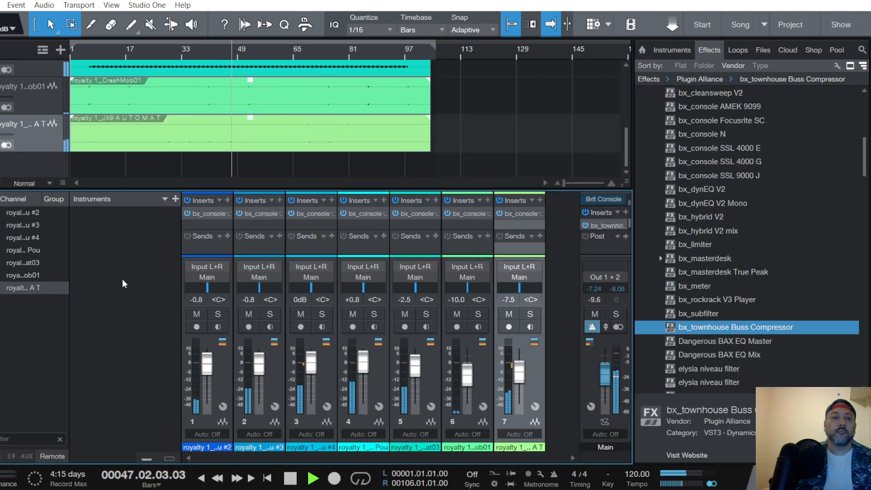
Keep listening to the full mix with the current fader levels and save the song again
left_click(0, 5)
left_click(139, 246)
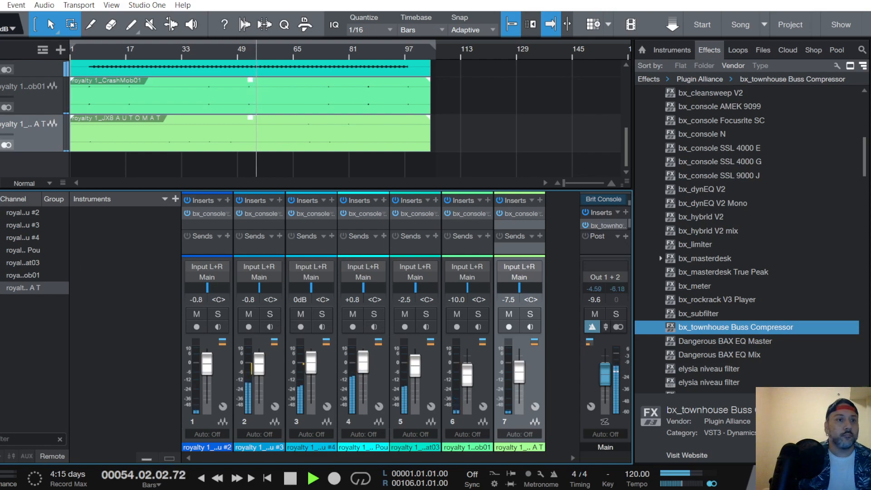
left_click(0, 5)
left_click(2, 148)
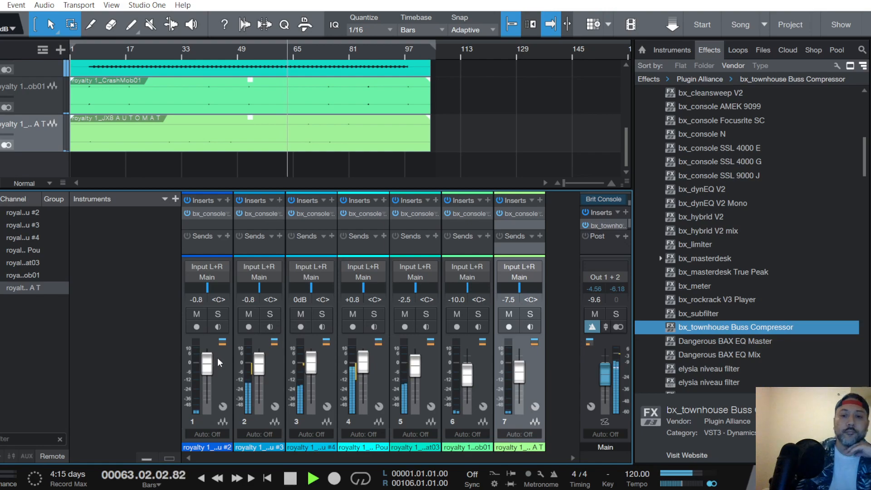
left_click_drag(519, 371, 519, 371)
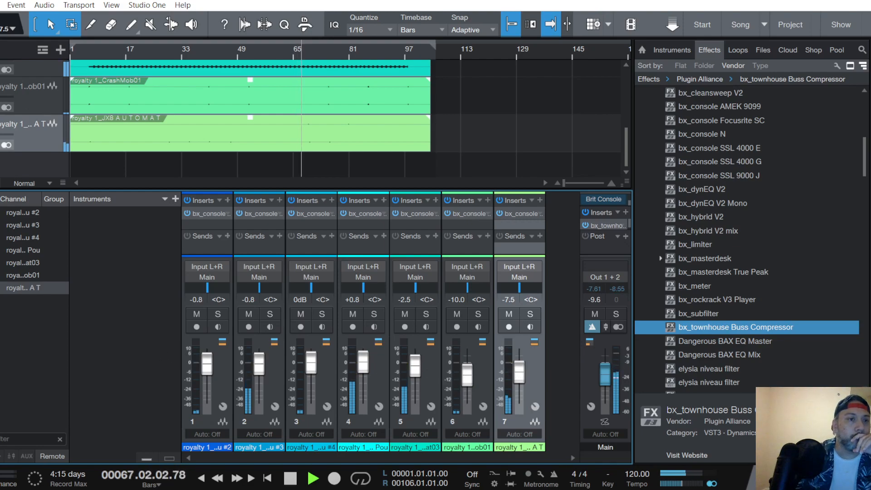
left_click(0, 5)
left_click(2, 147)
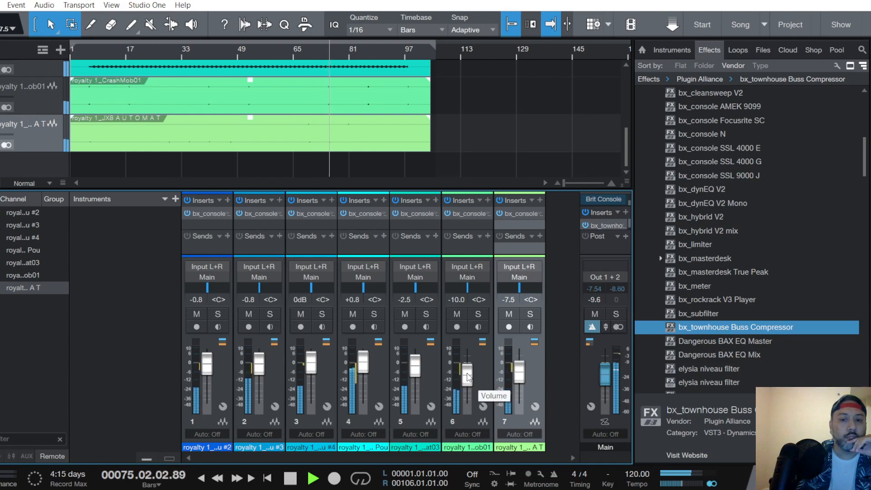
Raise the CrashMob01 track's volume in small amounts to -7.9 dB while the mix plays
scroll(468, 376, "up", 2)
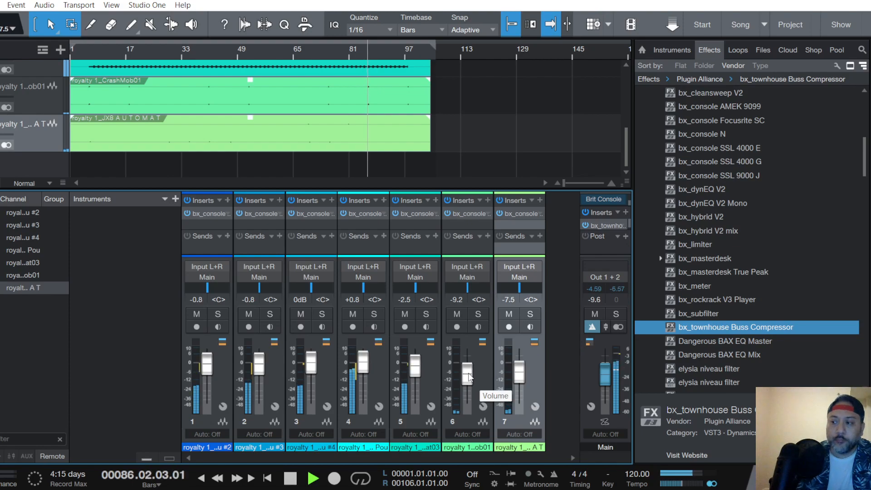
scroll(469, 377, "up", 2)
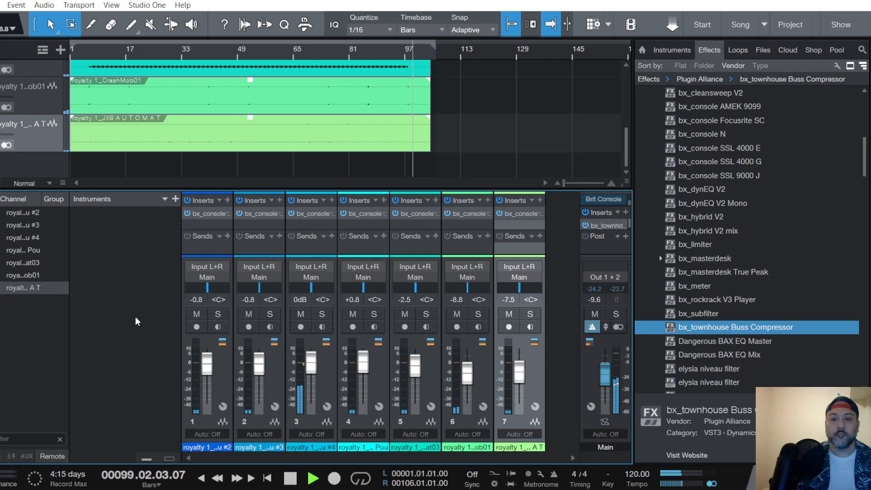
left_click_drag(467, 377, 467, 375)
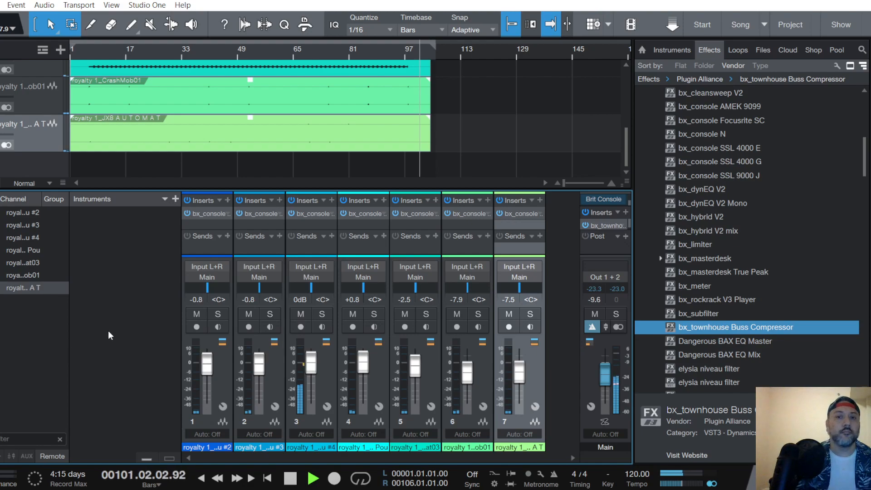
Replay the mix from bar 6, save the song, and stop playback
key("space")
key("space")
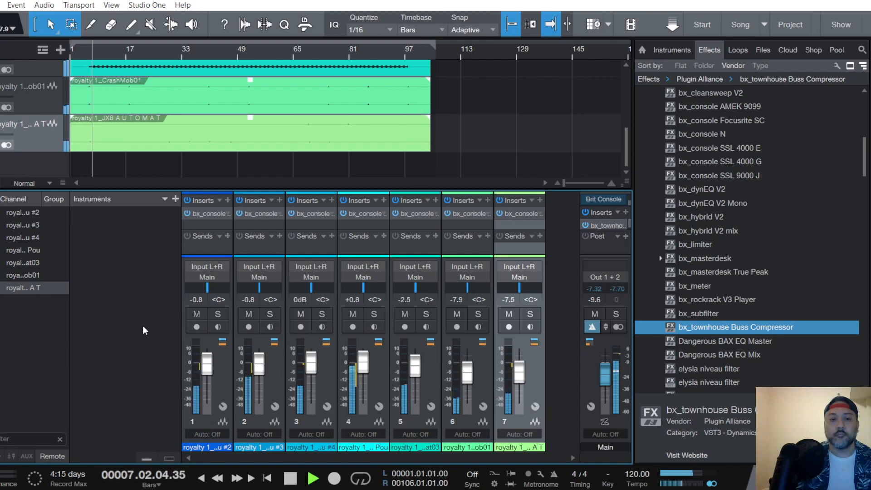
left_click(0, 4)
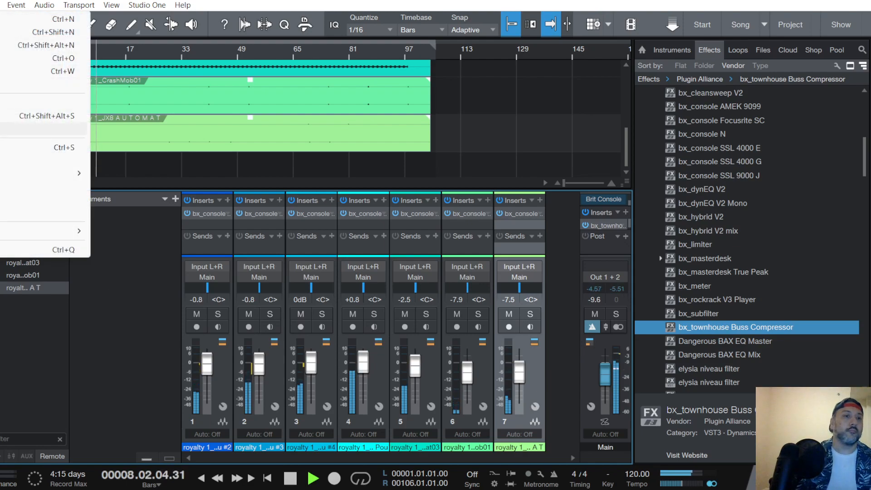
left_click(2, 147)
key("space")
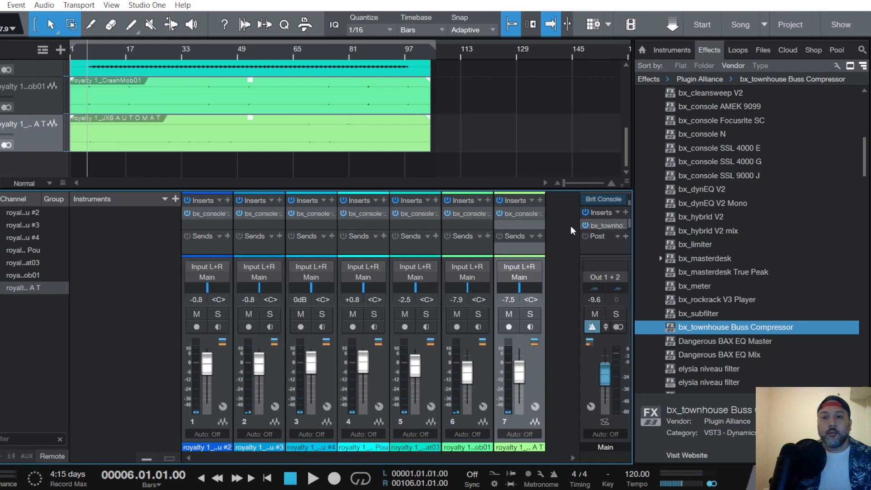
Review the Brit Console Mix FX settings on Main and the bx_console SSL 9000 J settings on the JX8 AUTOMAT track
left_click(603, 200)
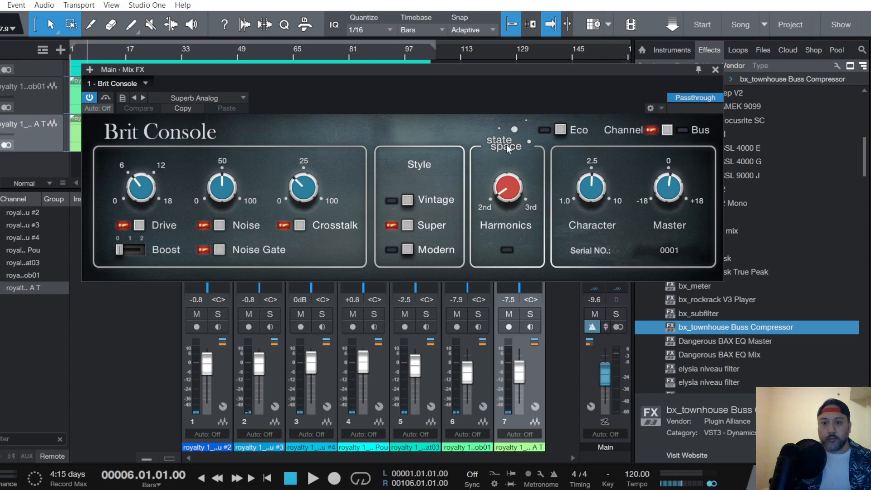
left_click(716, 68)
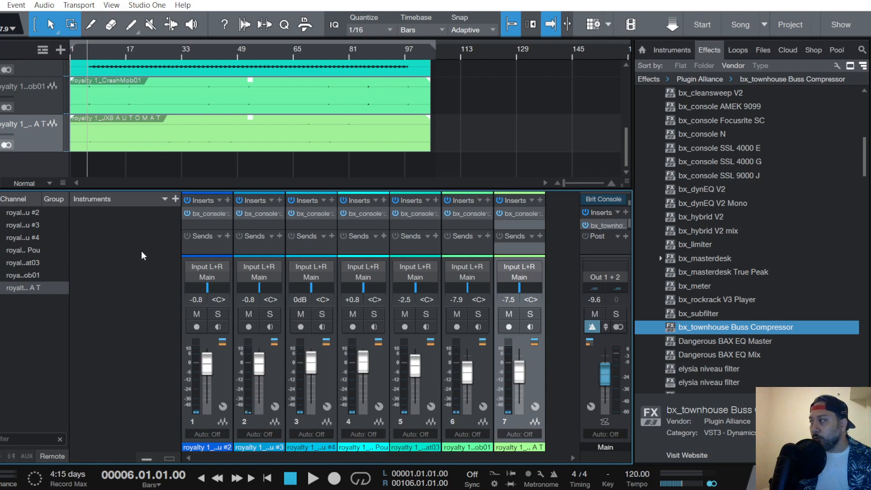
double_click(420, 213)
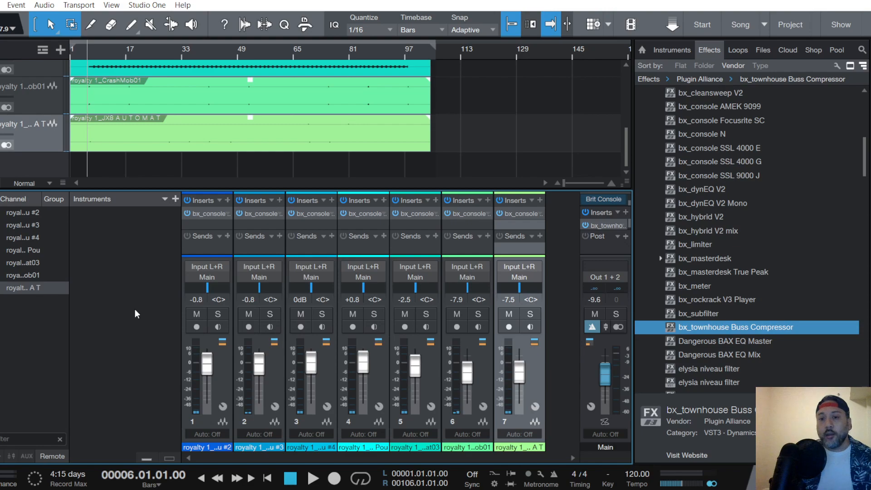
left_click(518, 214)
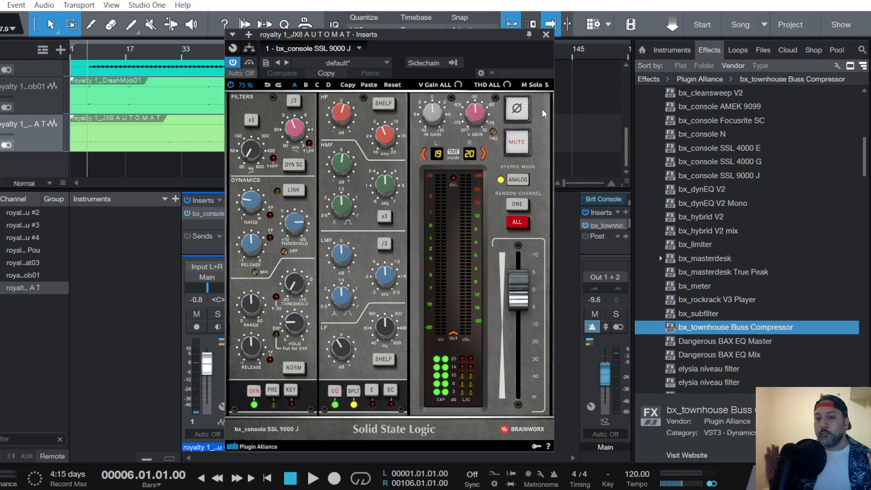
left_click(544, 35)
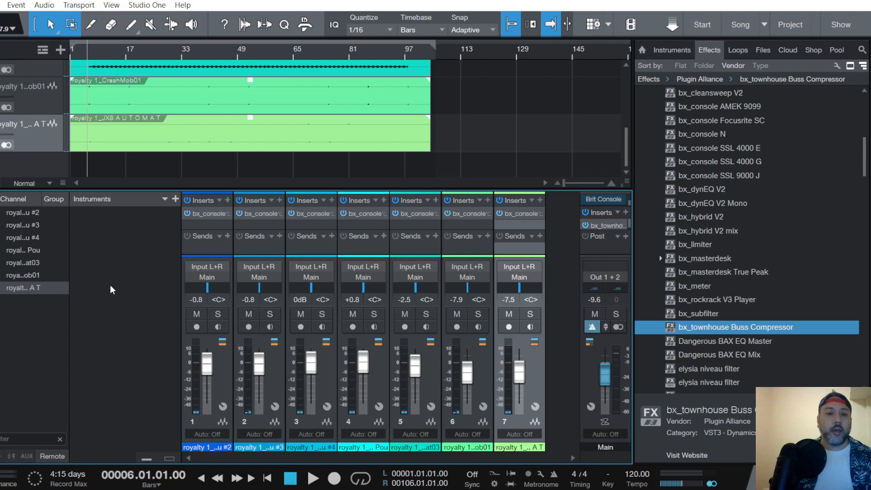
Save the song and check the bx_console SSL 9000 J settings on the Beats By The Pou #3 track
left_click(0, 5)
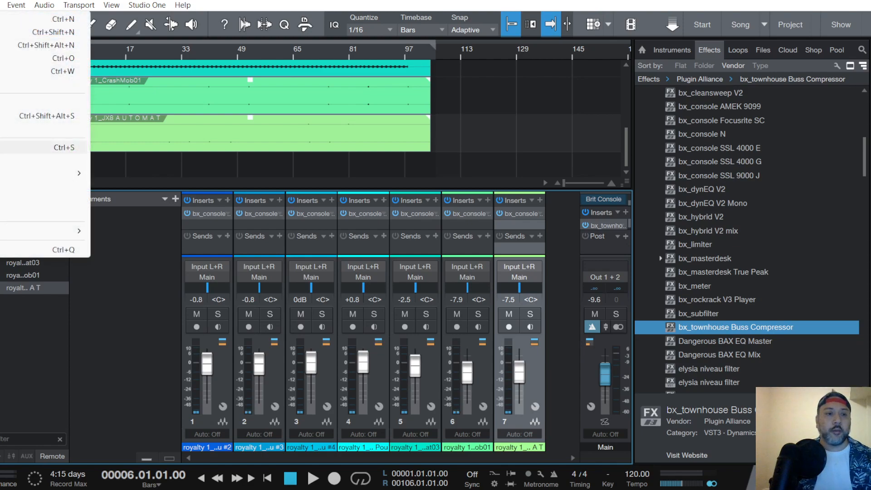
left_click(1, 148)
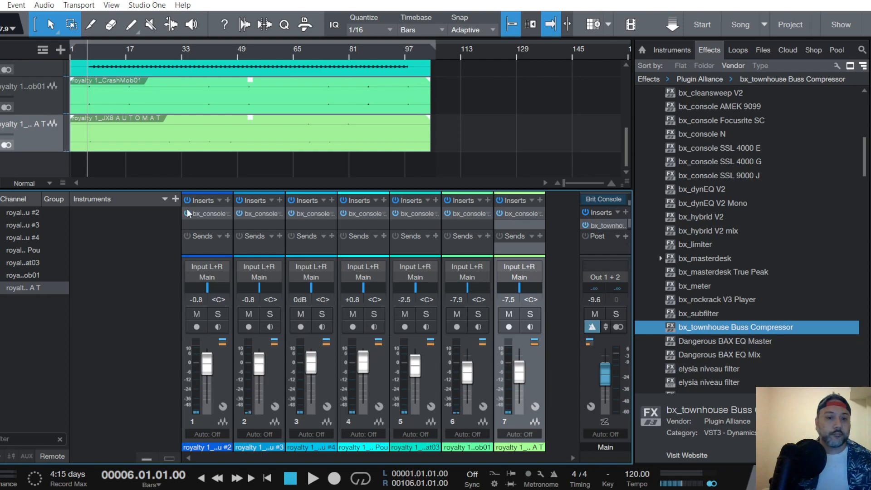
left_click(262, 214)
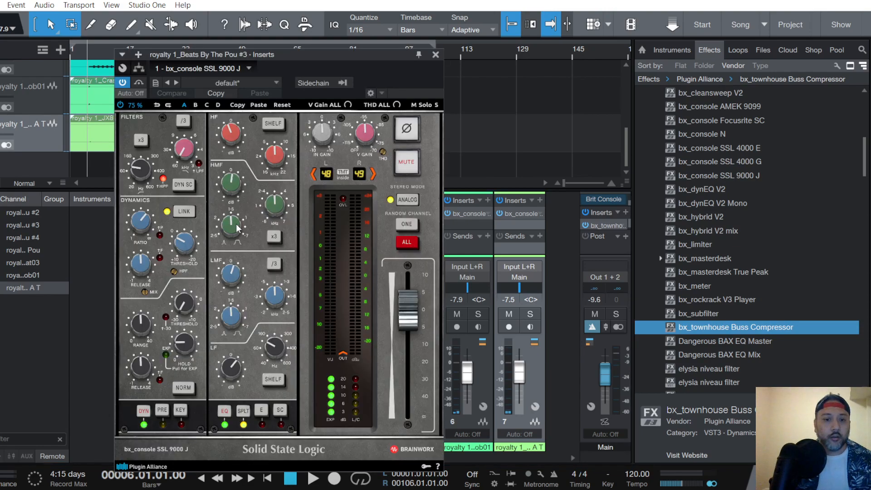
left_click(434, 54)
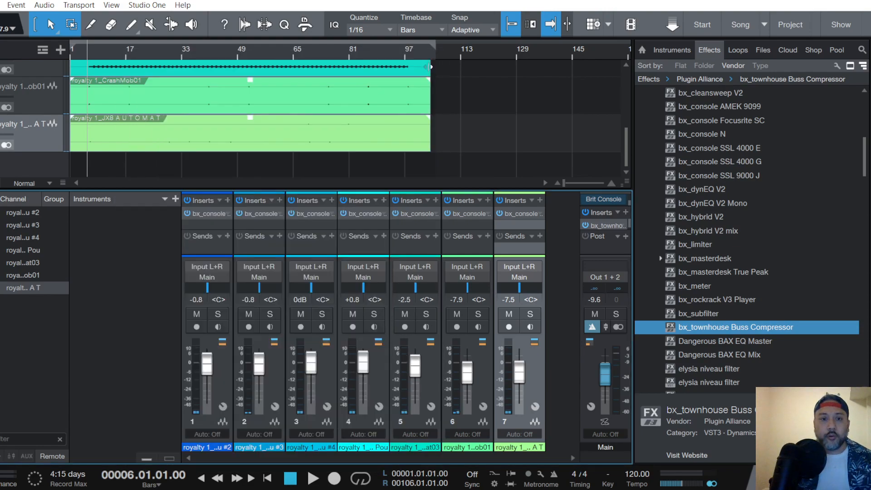
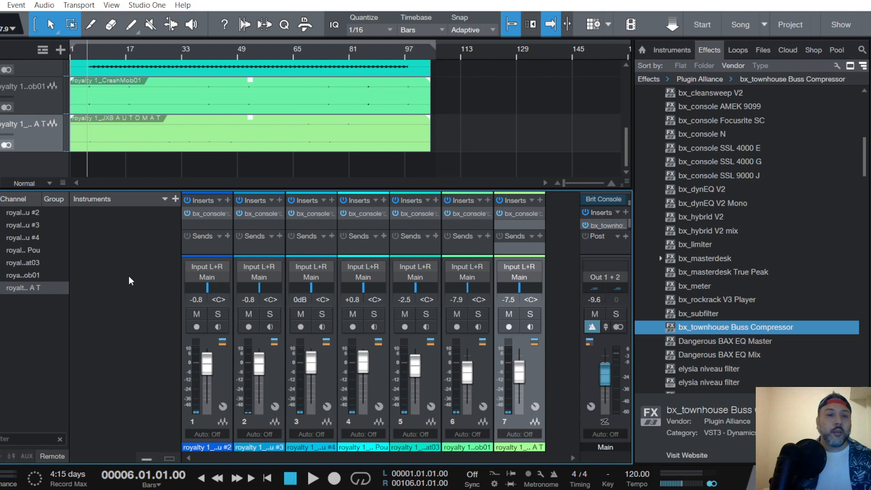
left_click(1, 4)
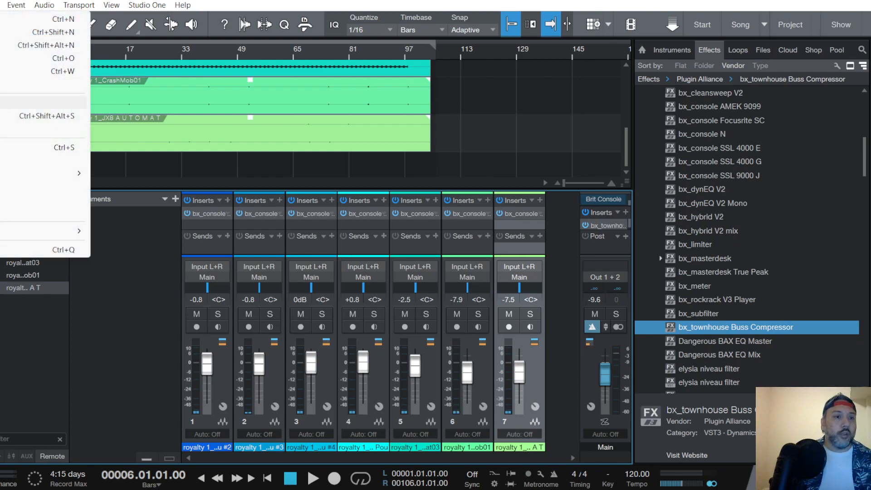
left_click(2, 147)
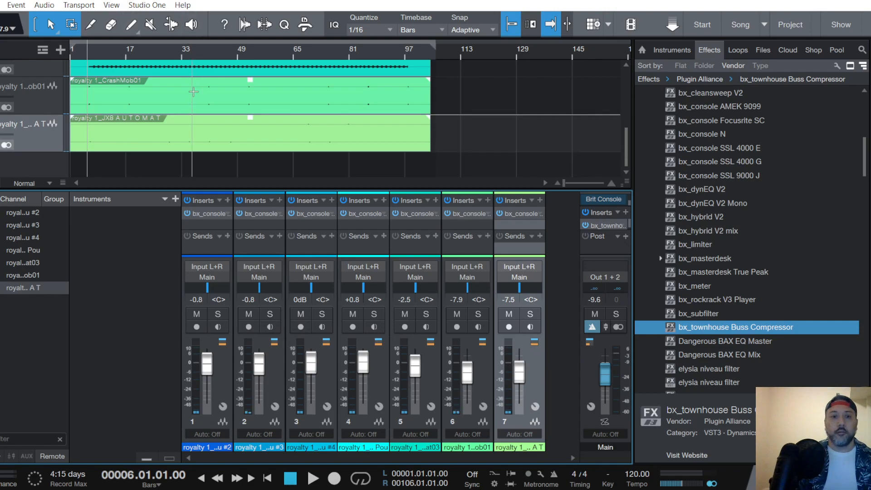
scroll(186, 99, "up", 5)
scroll(187, 104, "down", 5)
scroll(187, 105, "up", 5)
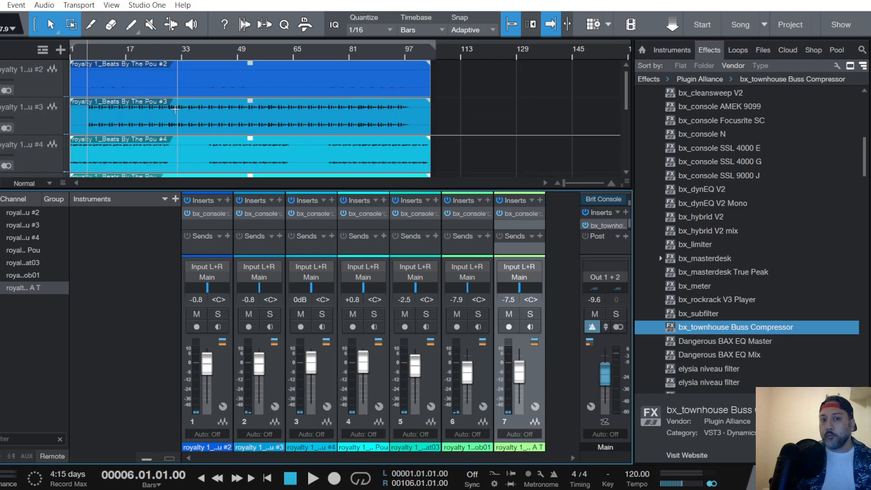